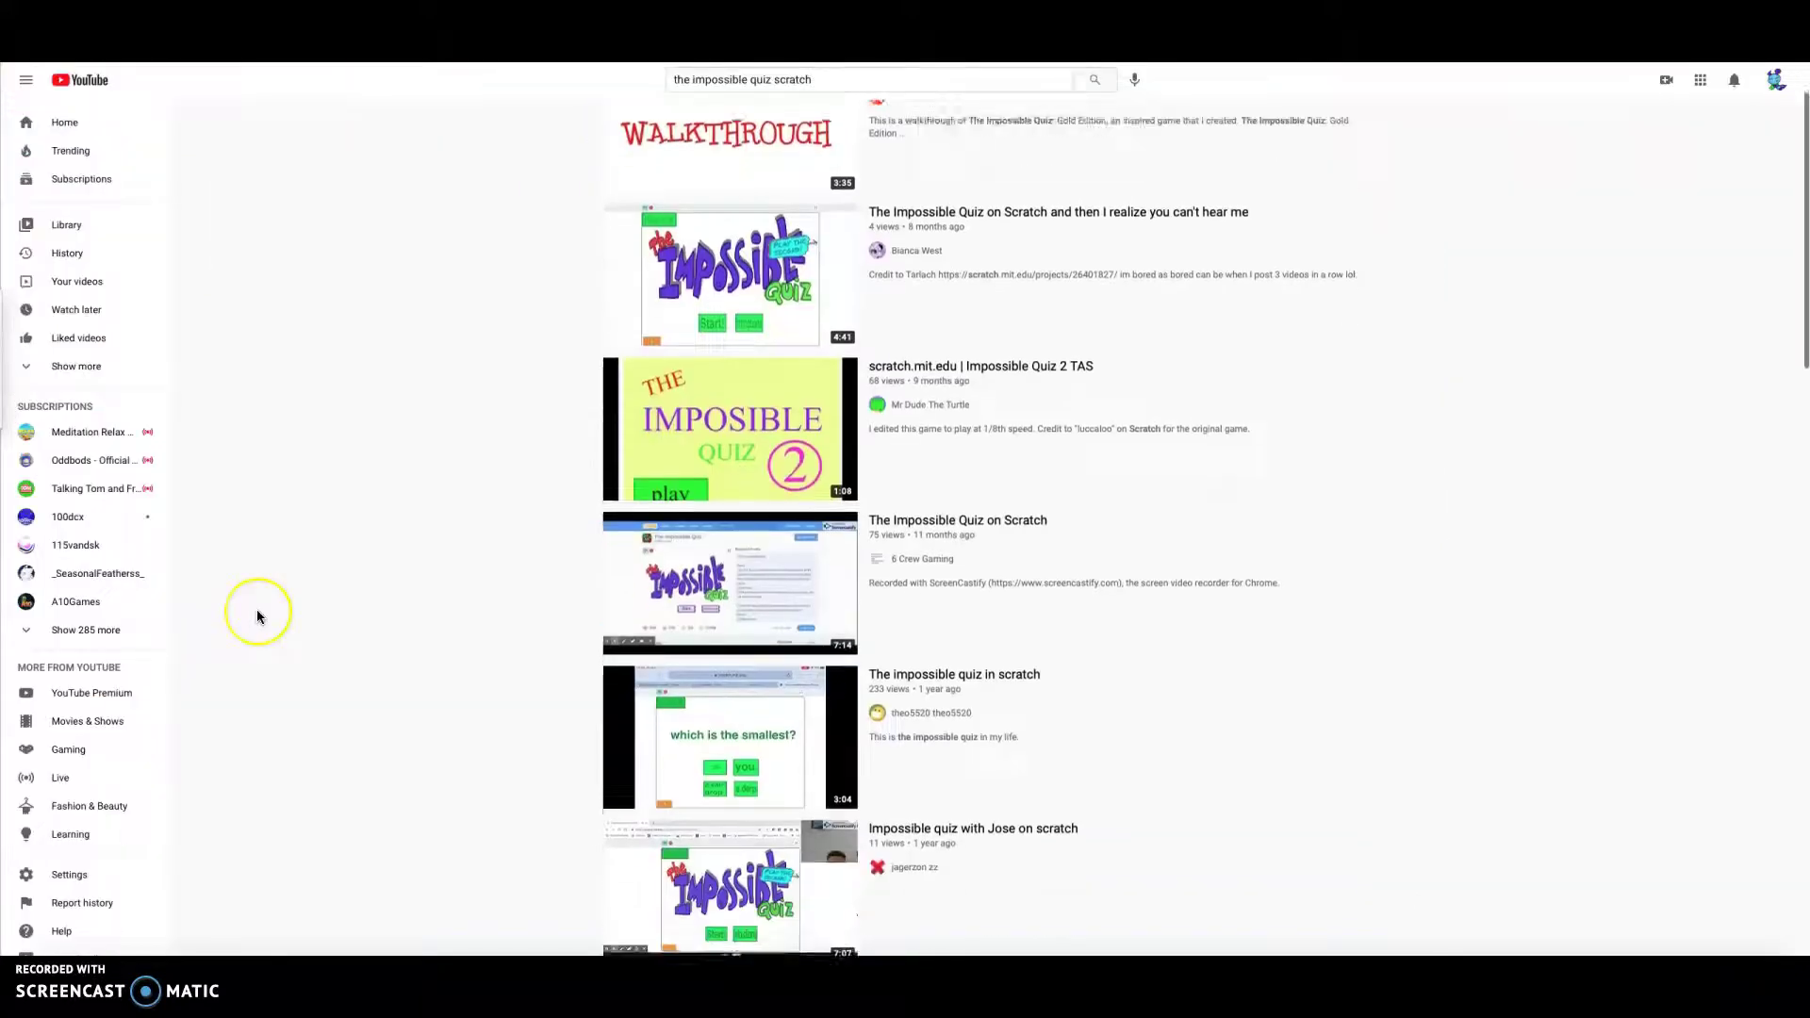
Step: Scroll through the YouTube results for 'the impossible quiz scratch' to study example title screens
scroll(256, 613, down, 2)
scroll(256, 617, down, 13)
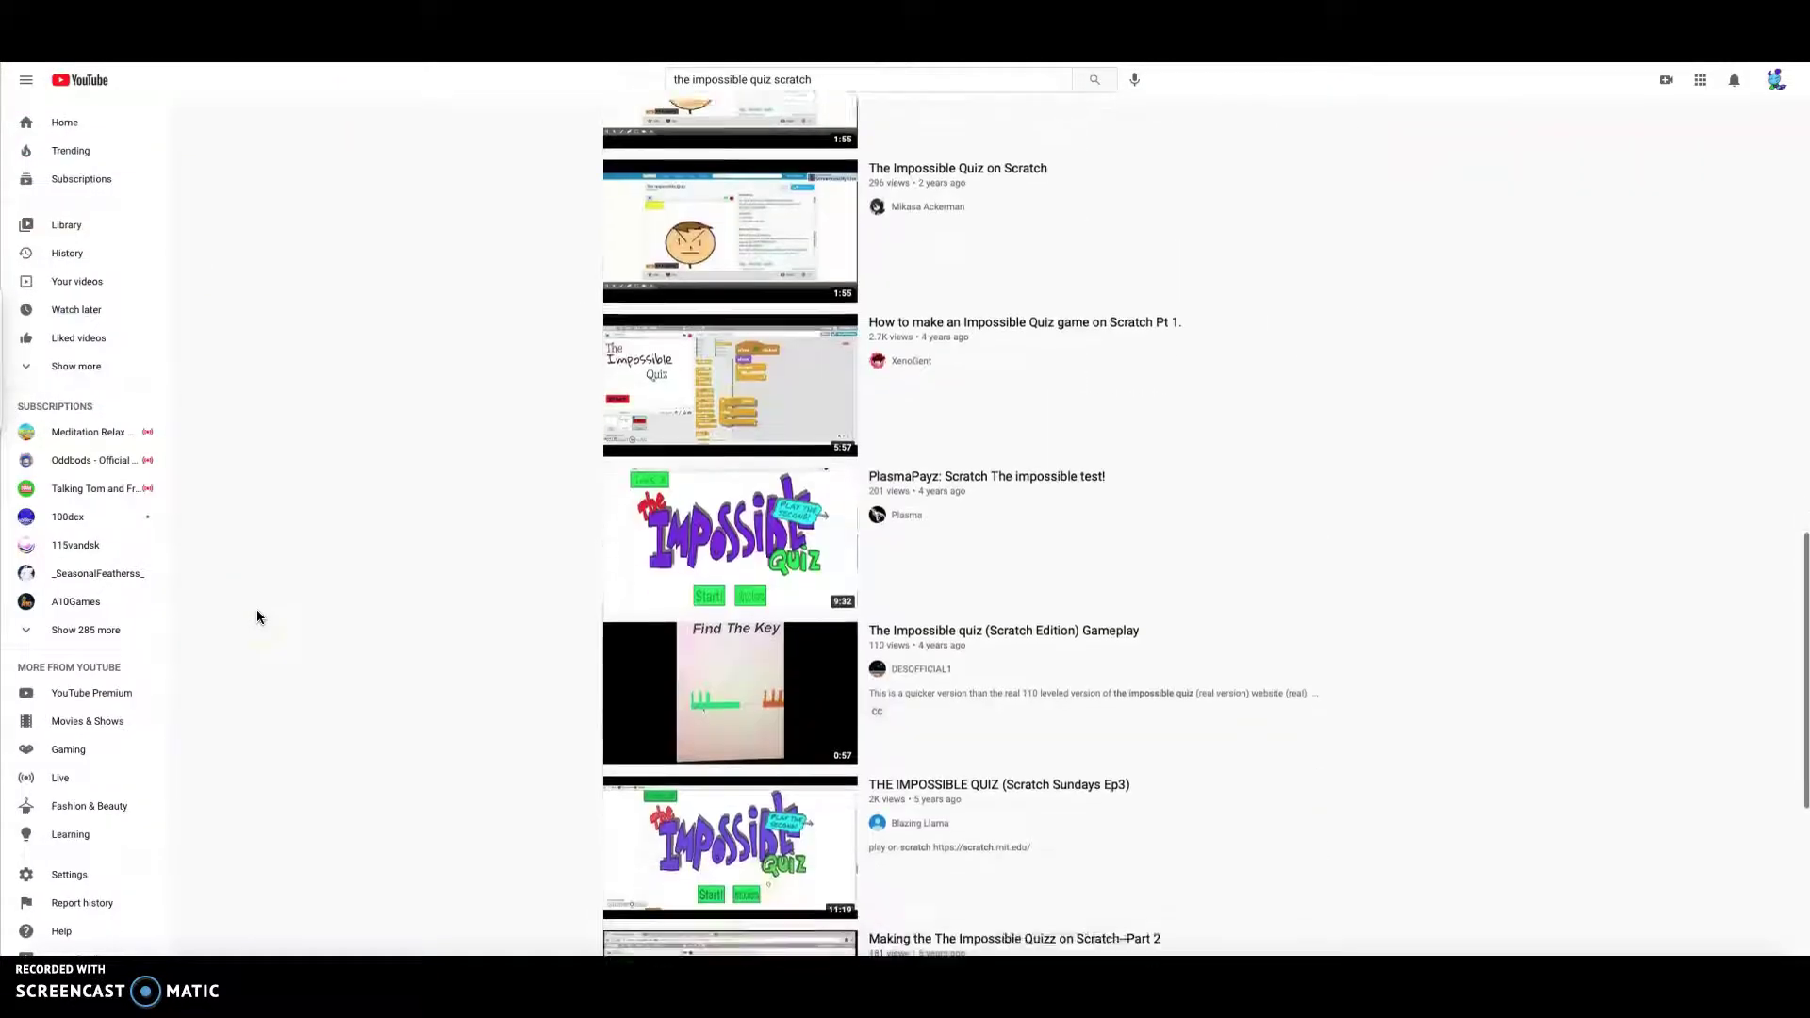
scroll(257, 618, down, 5)
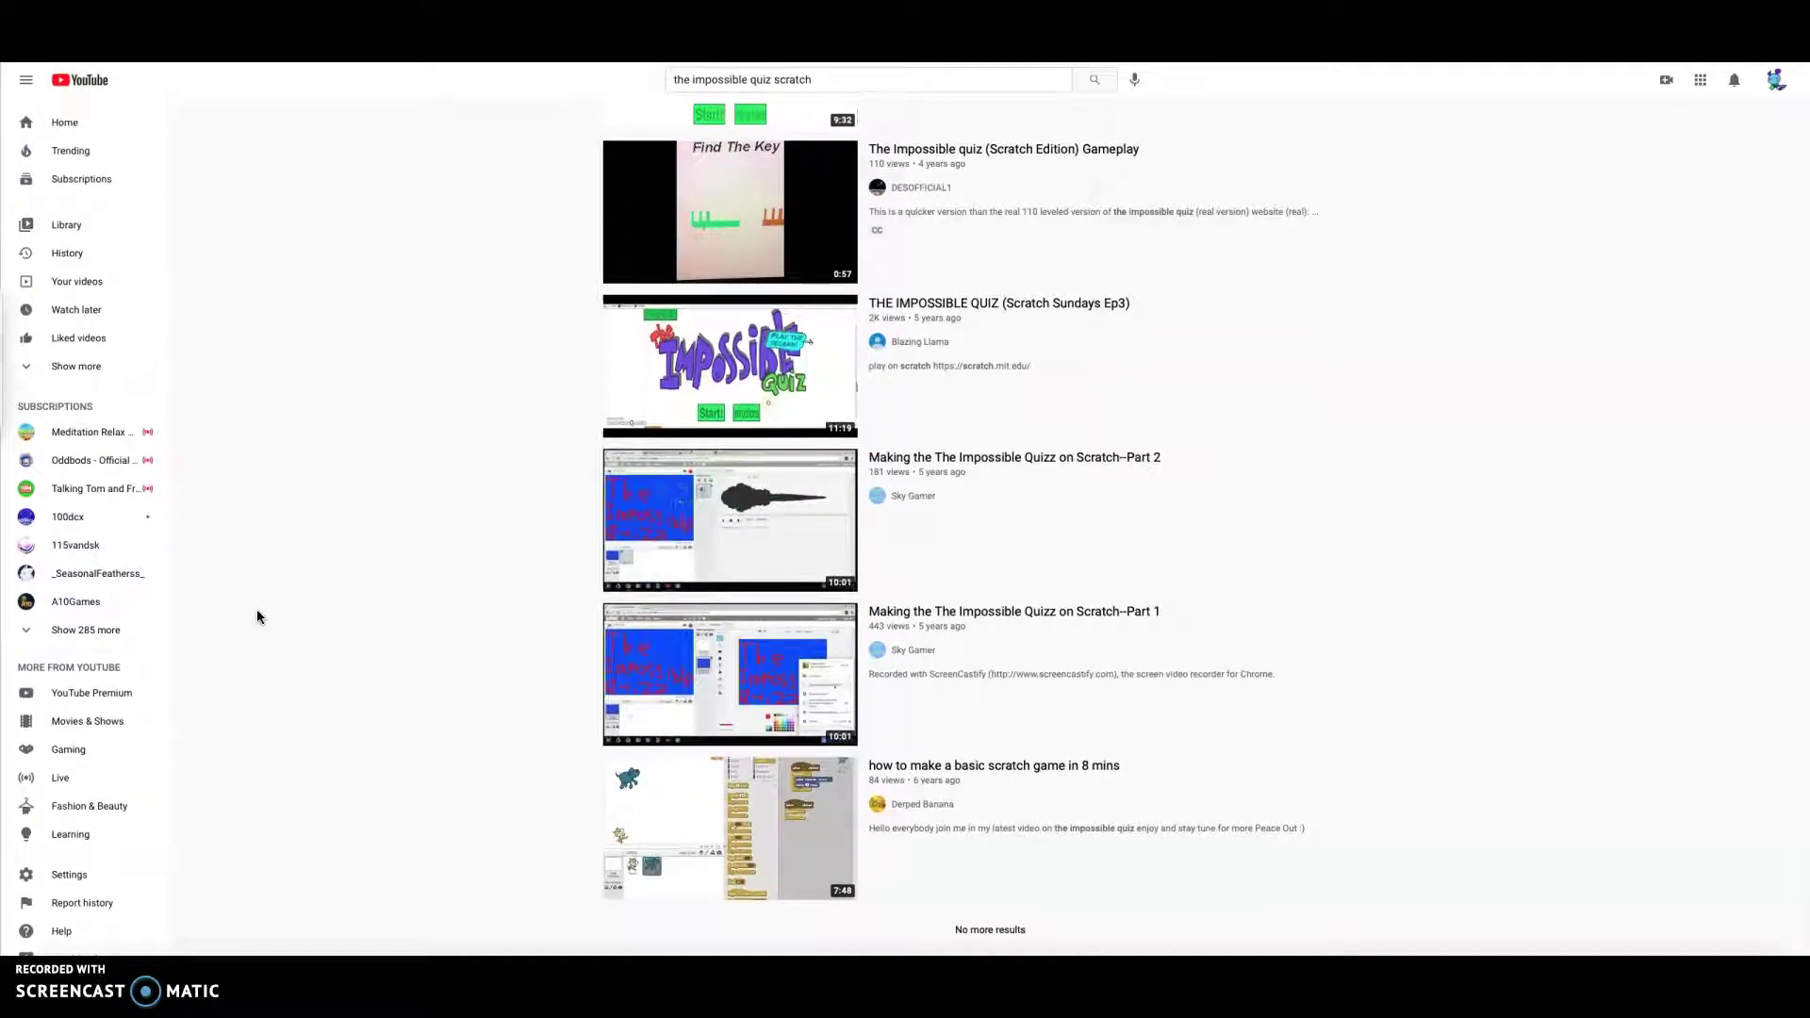
scroll(256, 618, up, 6)
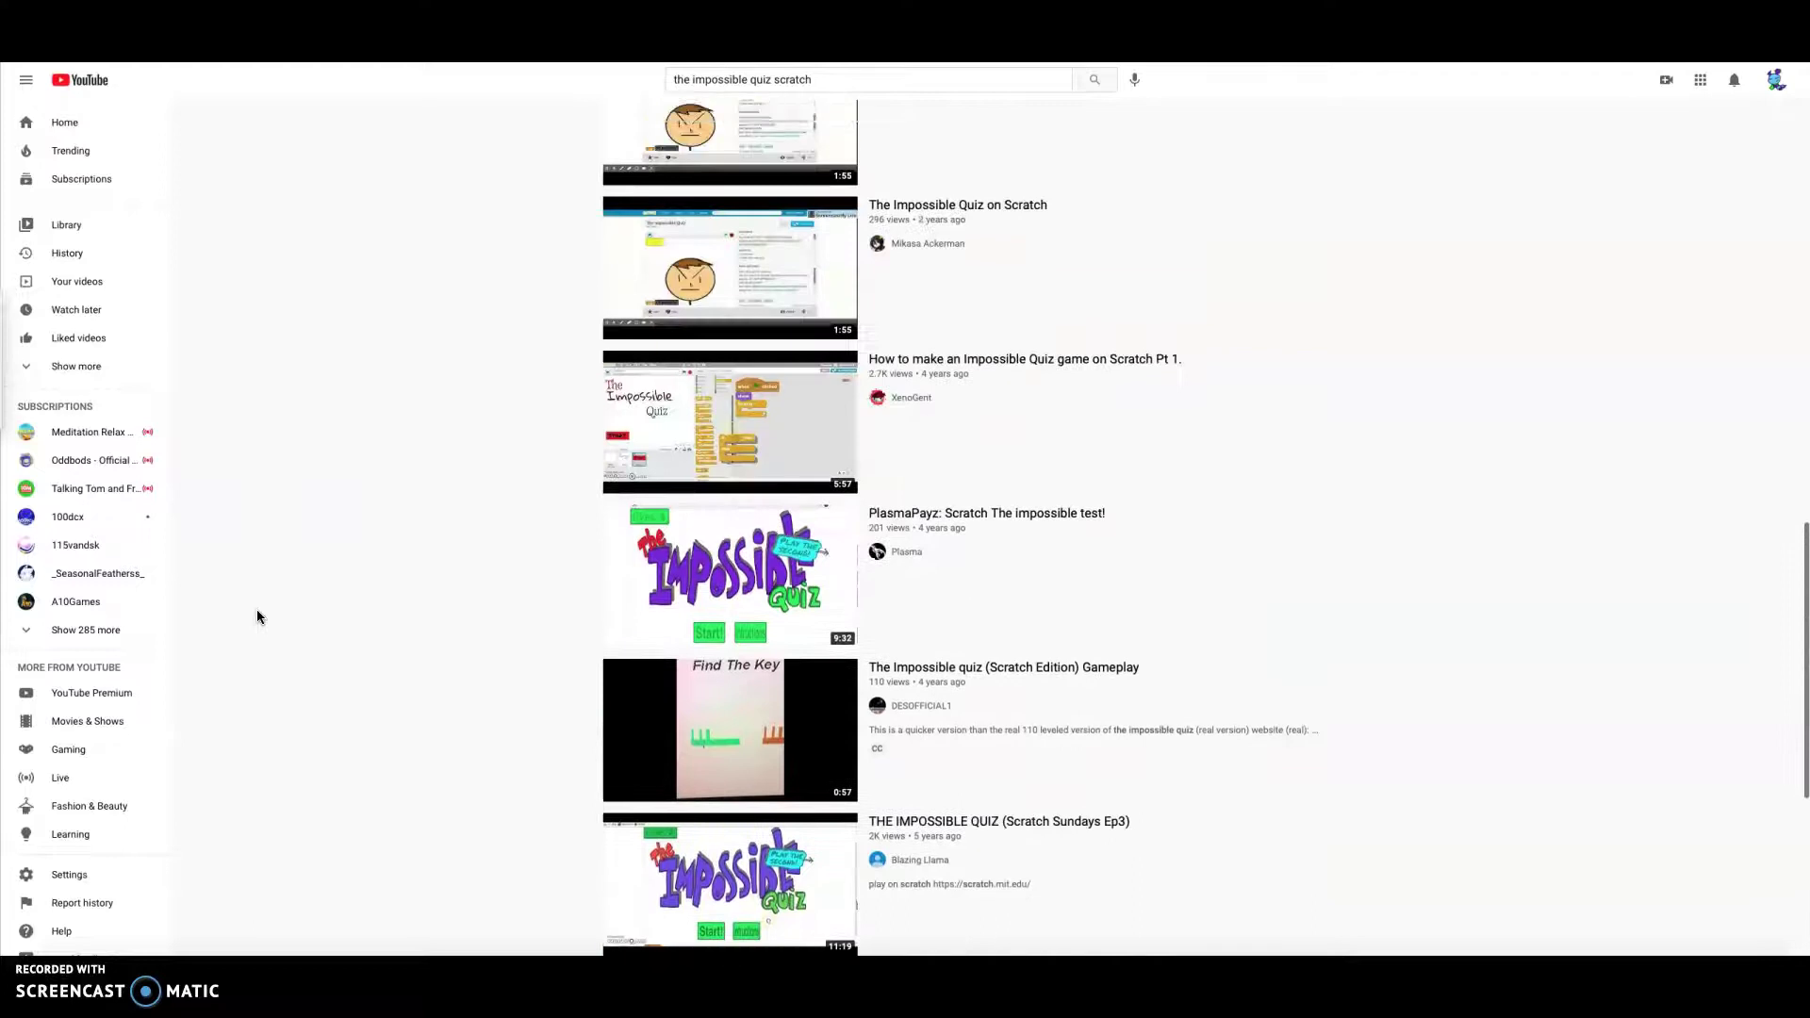
scroll(256, 618, up, 8)
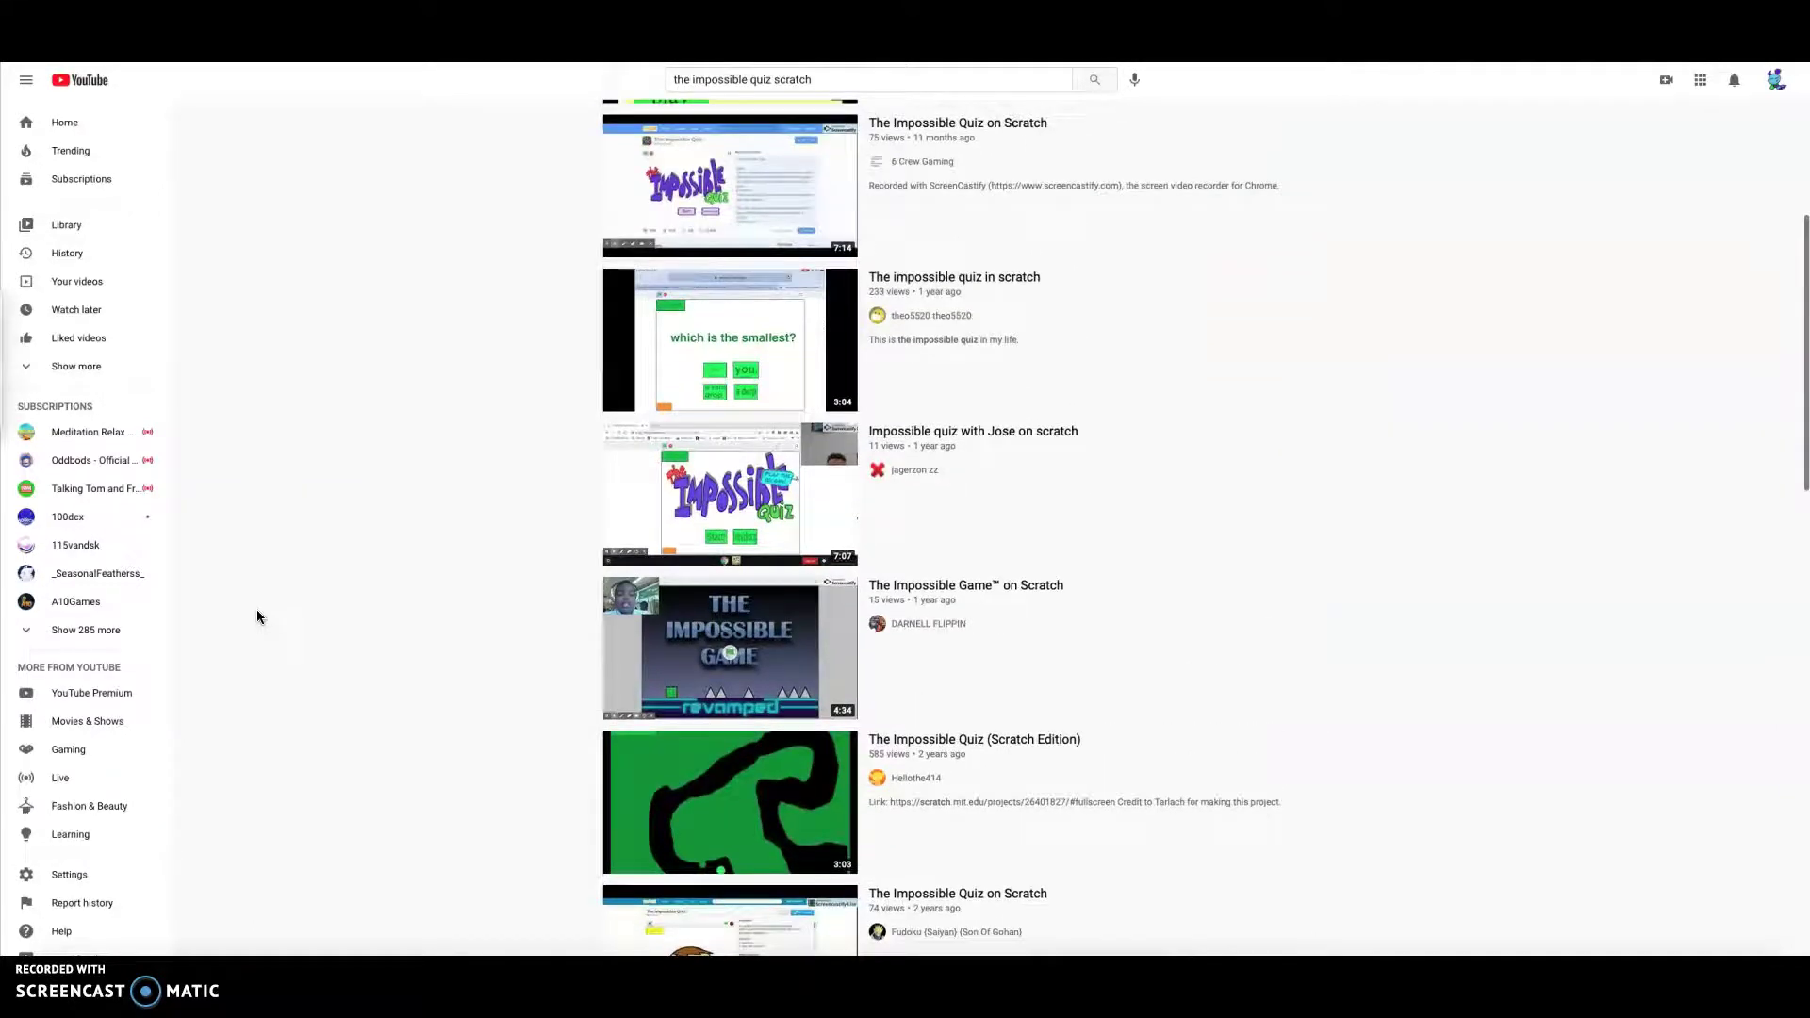
scroll(257, 618, down, 14)
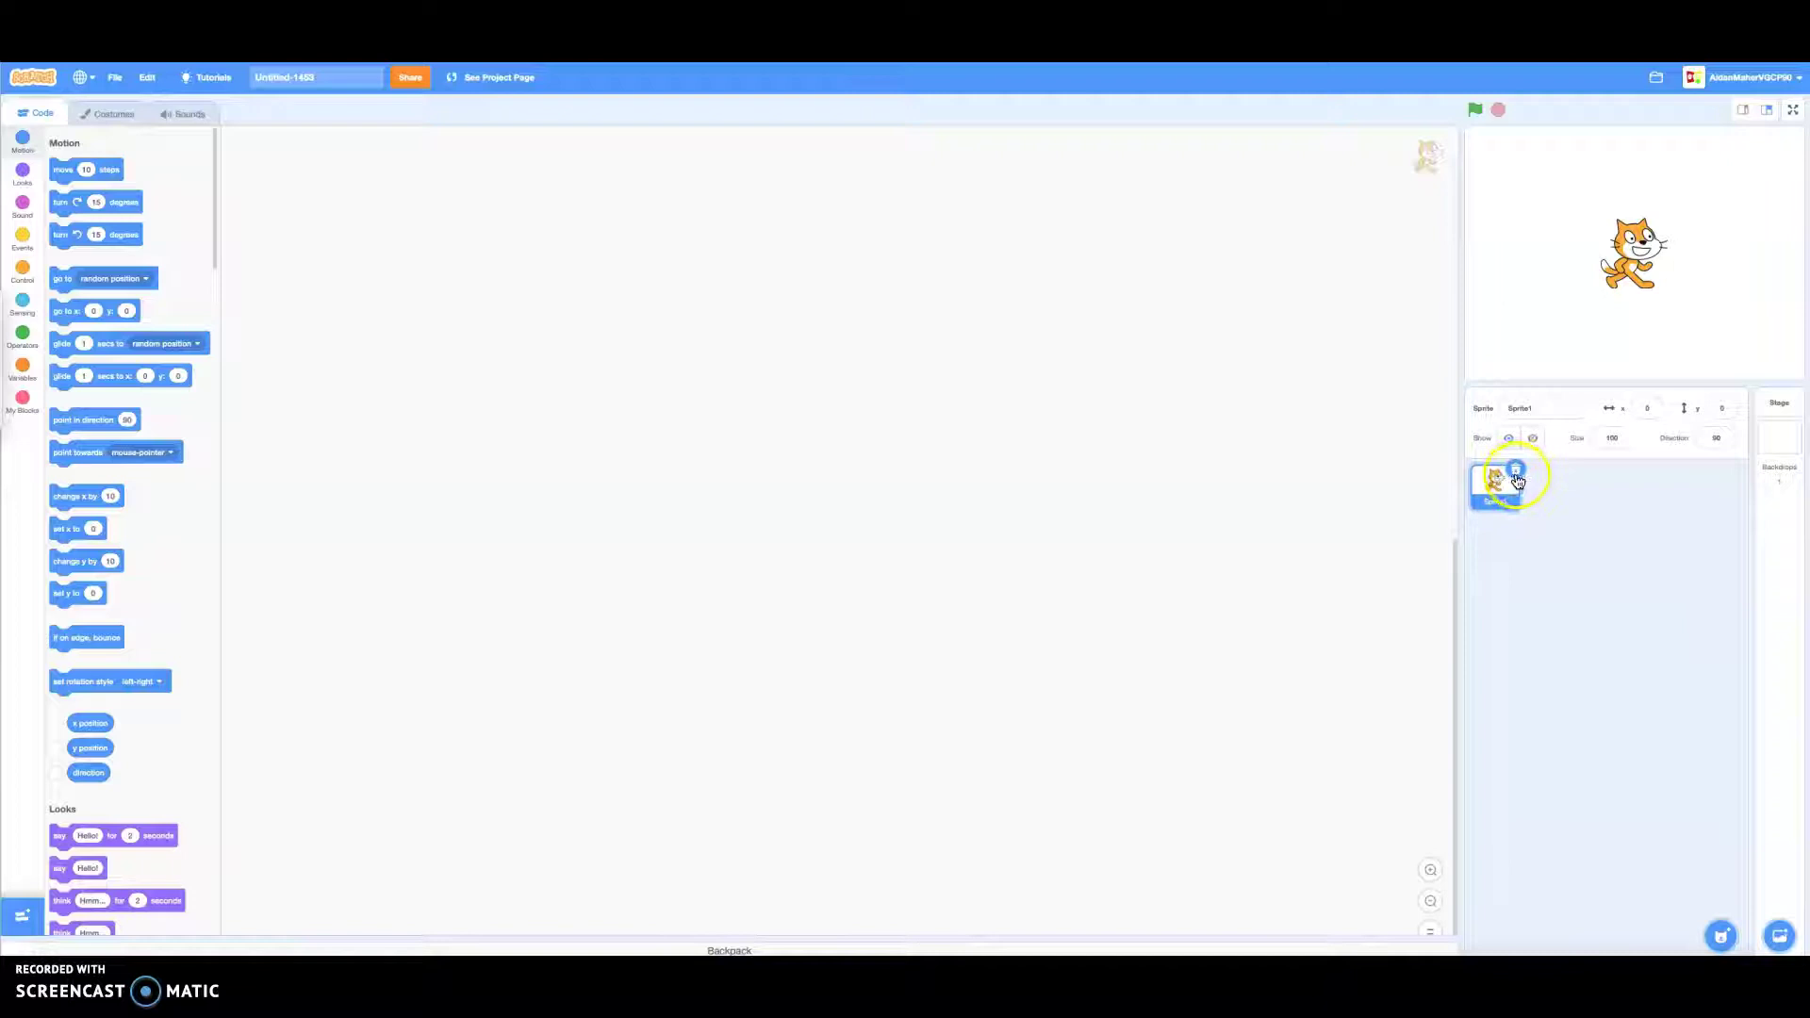
Step: Delete costume2 so the cat sprite keeps only one costume
click(118, 112)
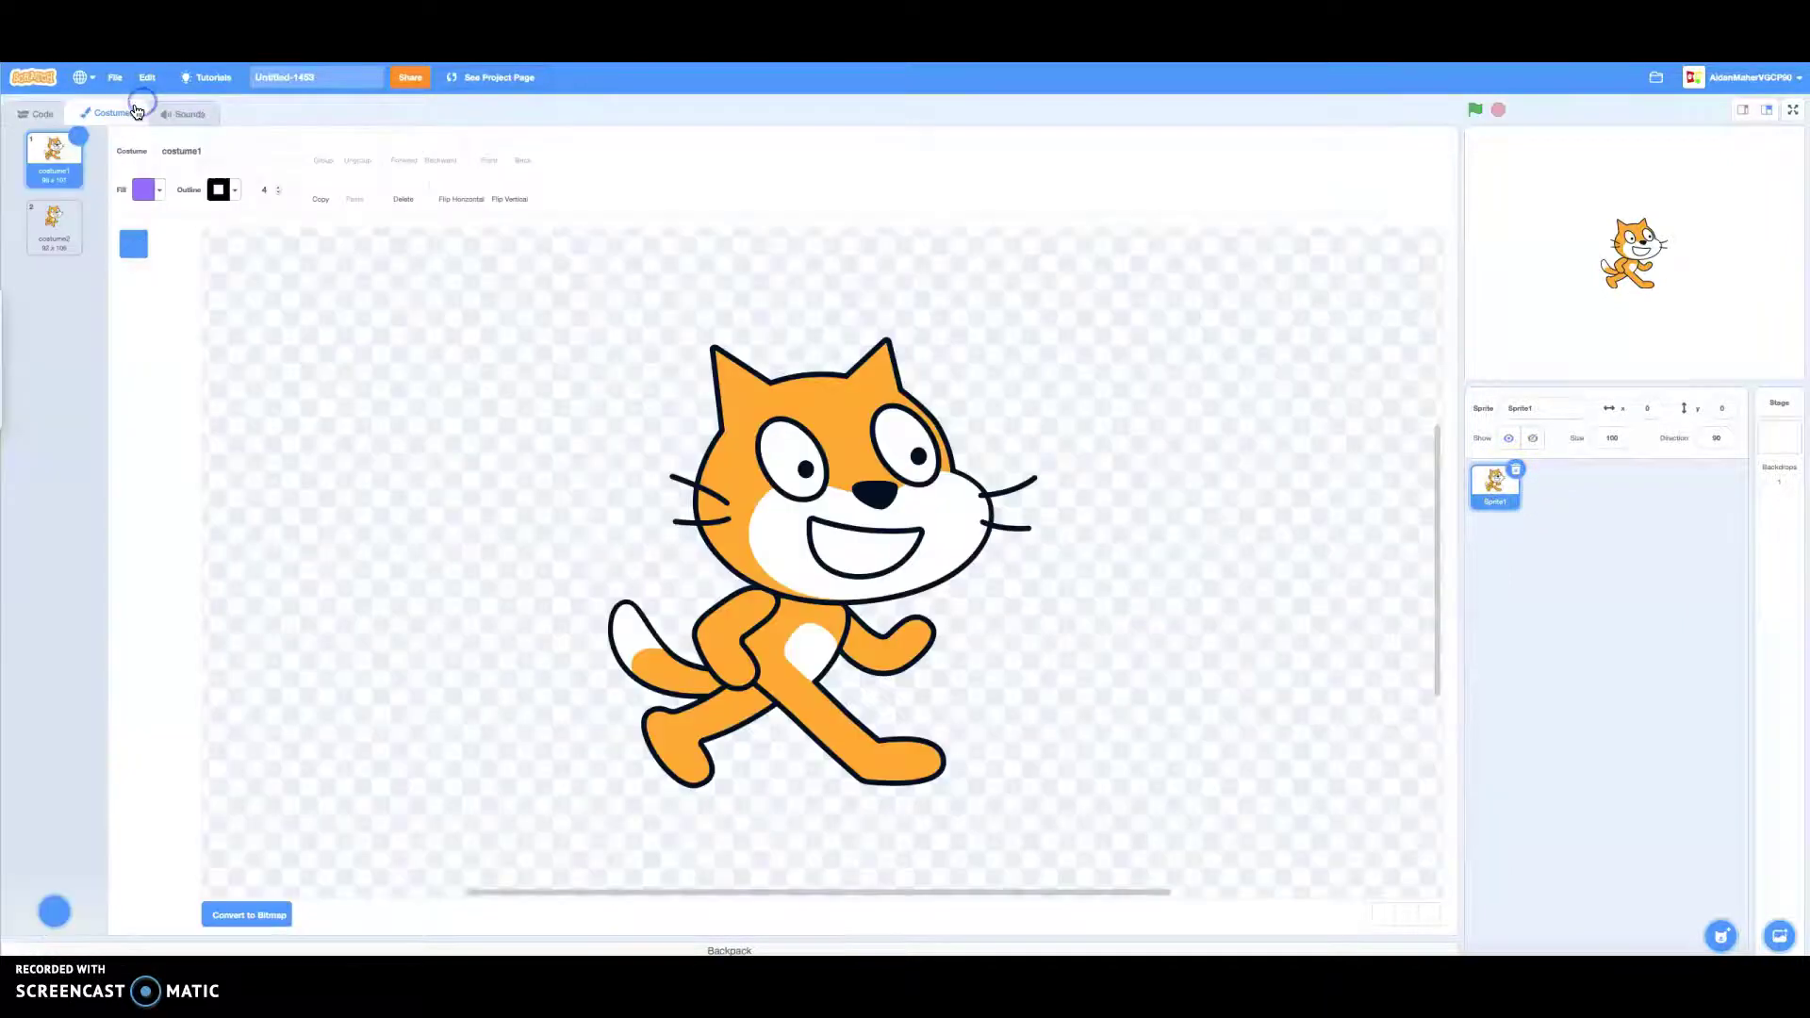
click(53, 226)
click(79, 205)
Step: Rotate and move the cat's back leg and raised arm so the paws form a heart at its chest
scroll(754, 707, down, 3)
scroll(695, 578, right, 1)
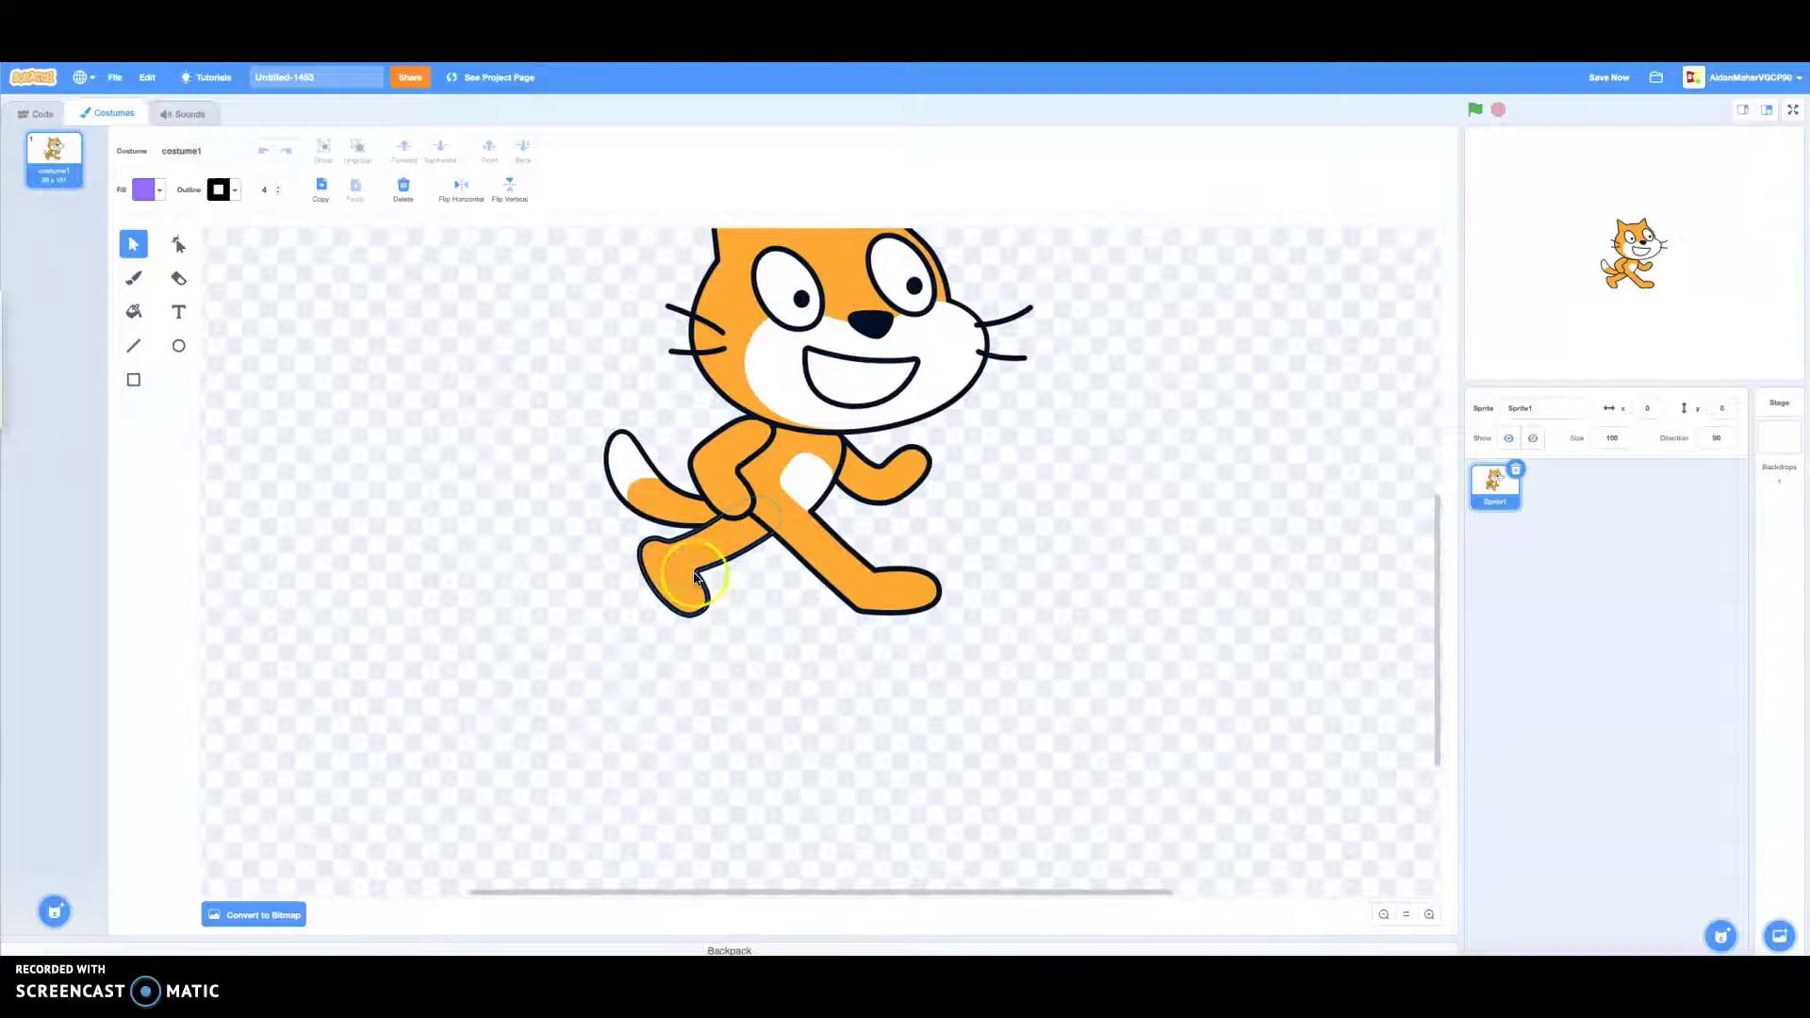
click(693, 577)
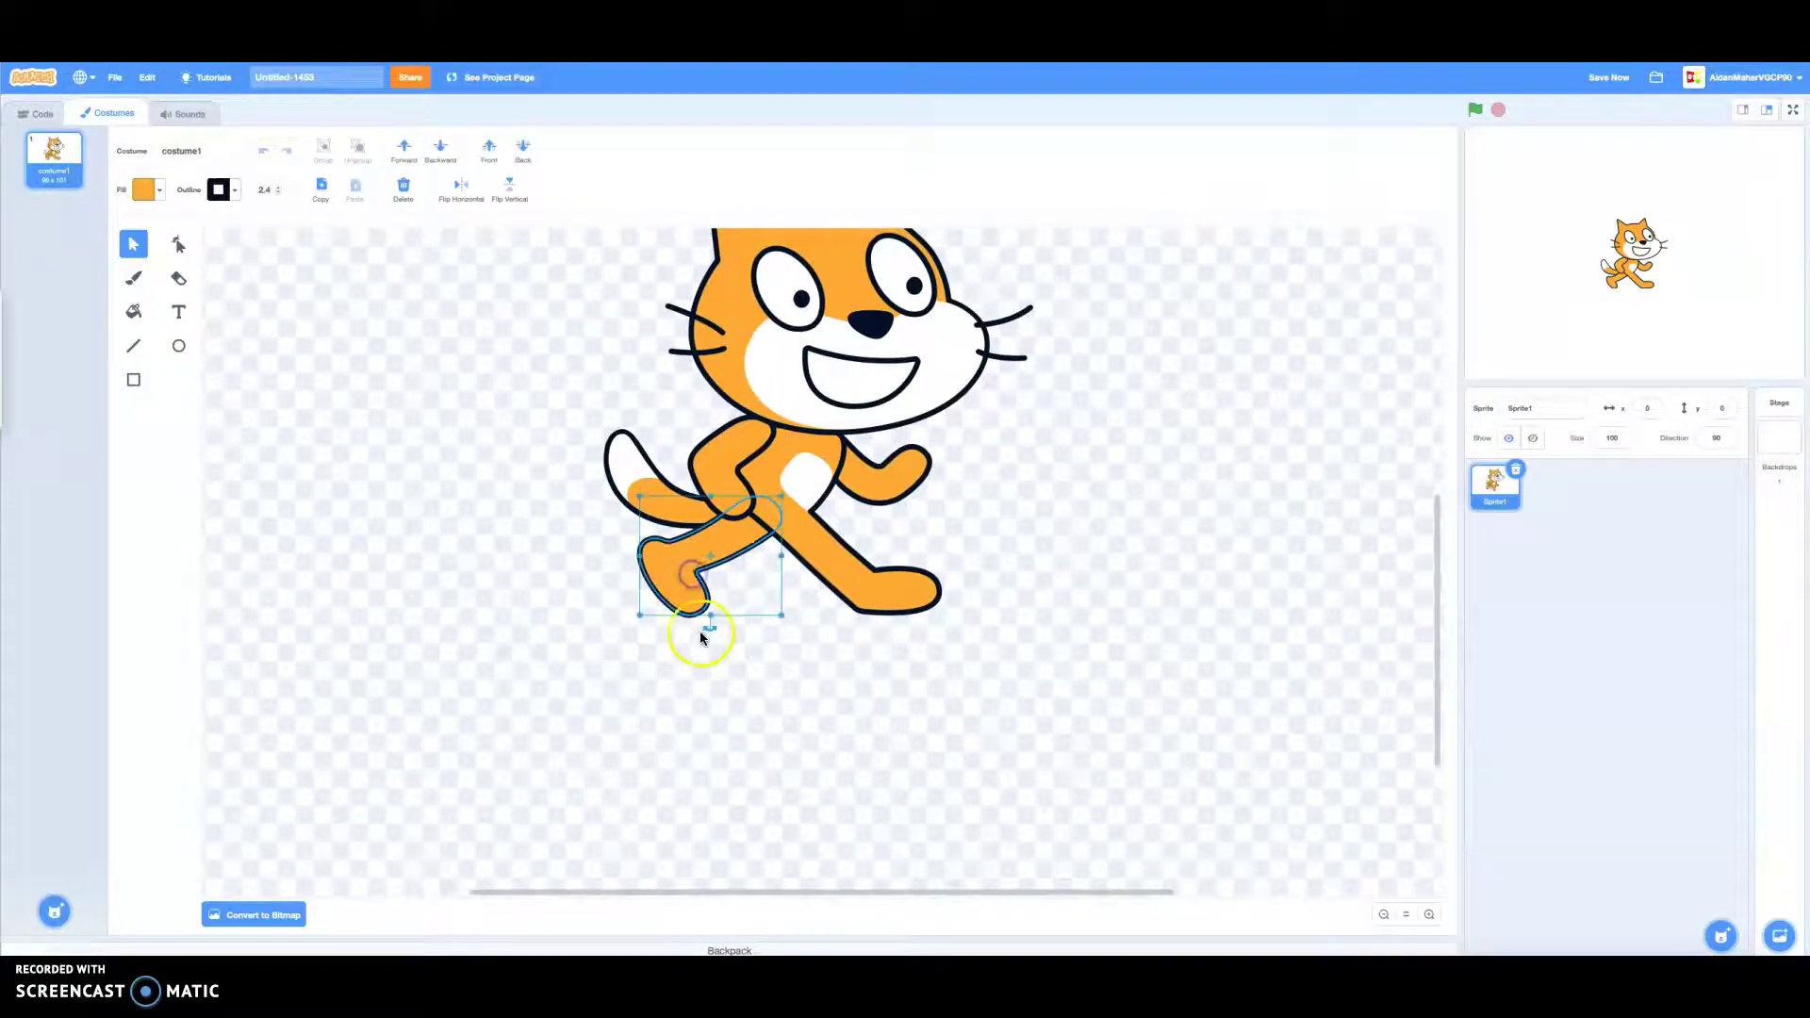
drag(708, 631, 846, 572)
drag(696, 574, 786, 573)
drag(725, 501, 868, 491)
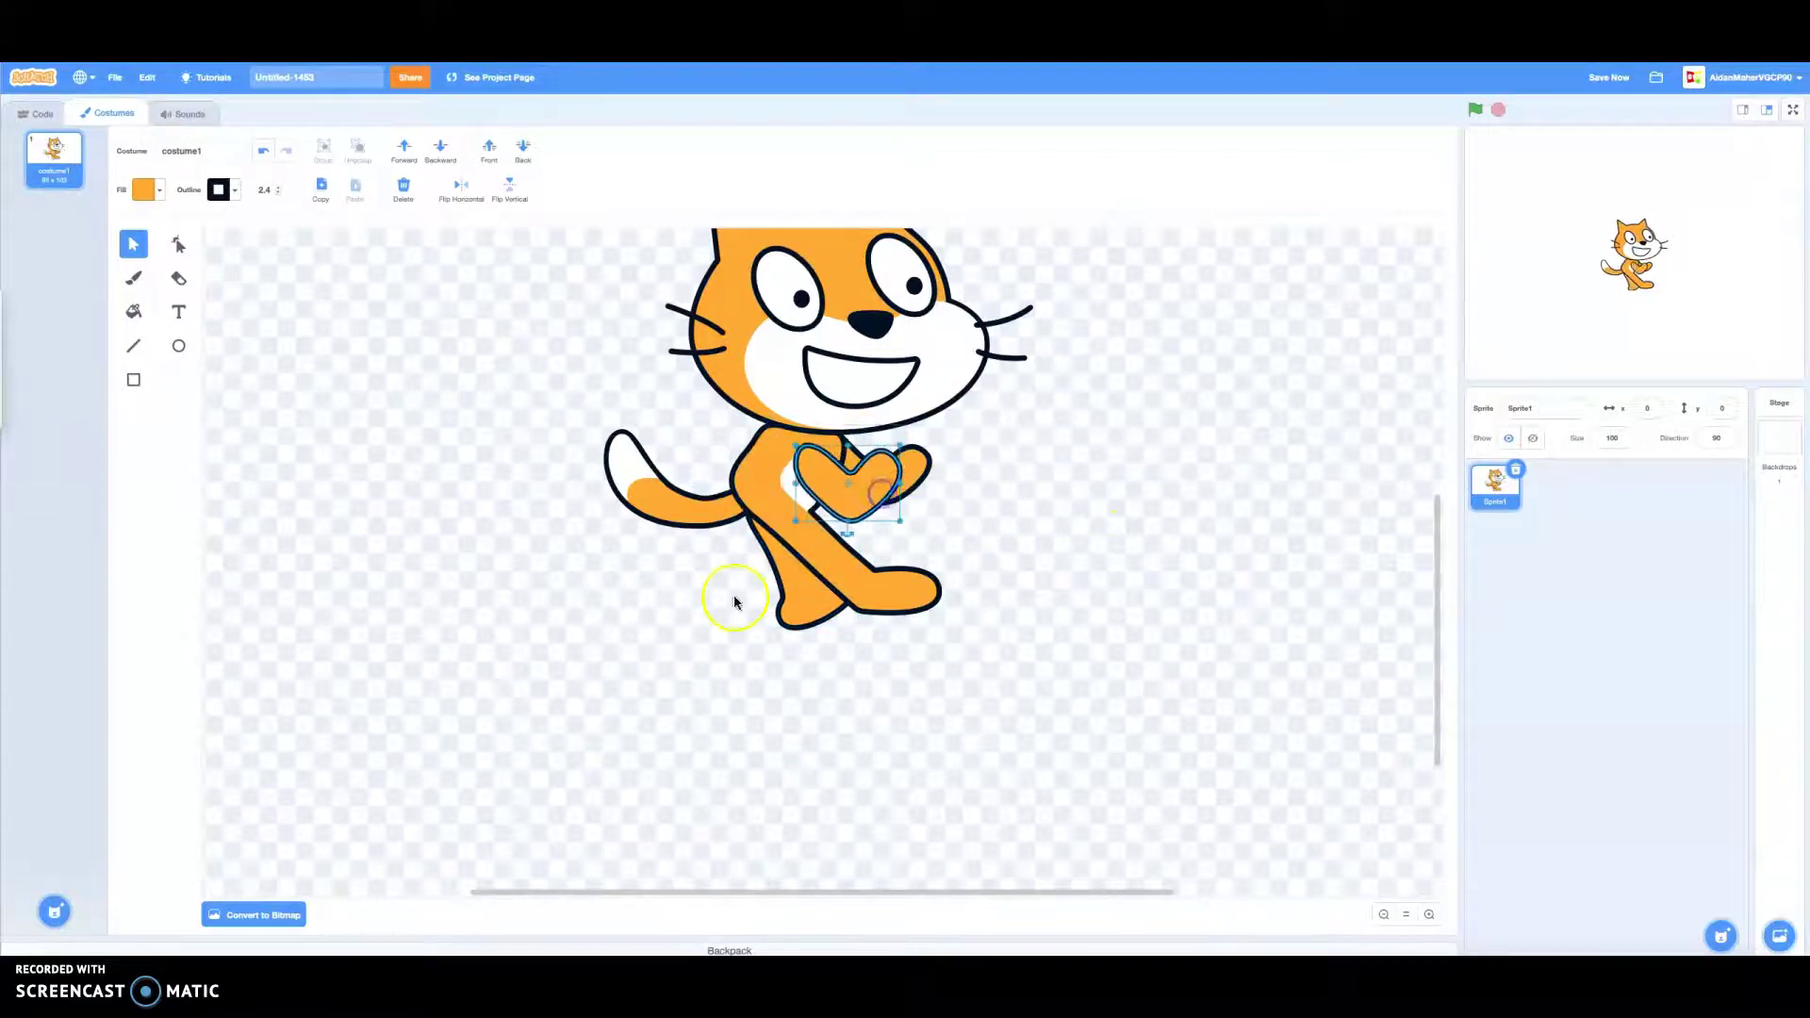
Step: Ungroup the cat's head and delete both of its eyes
scroll(799, 600, up, 3)
click(853, 528)
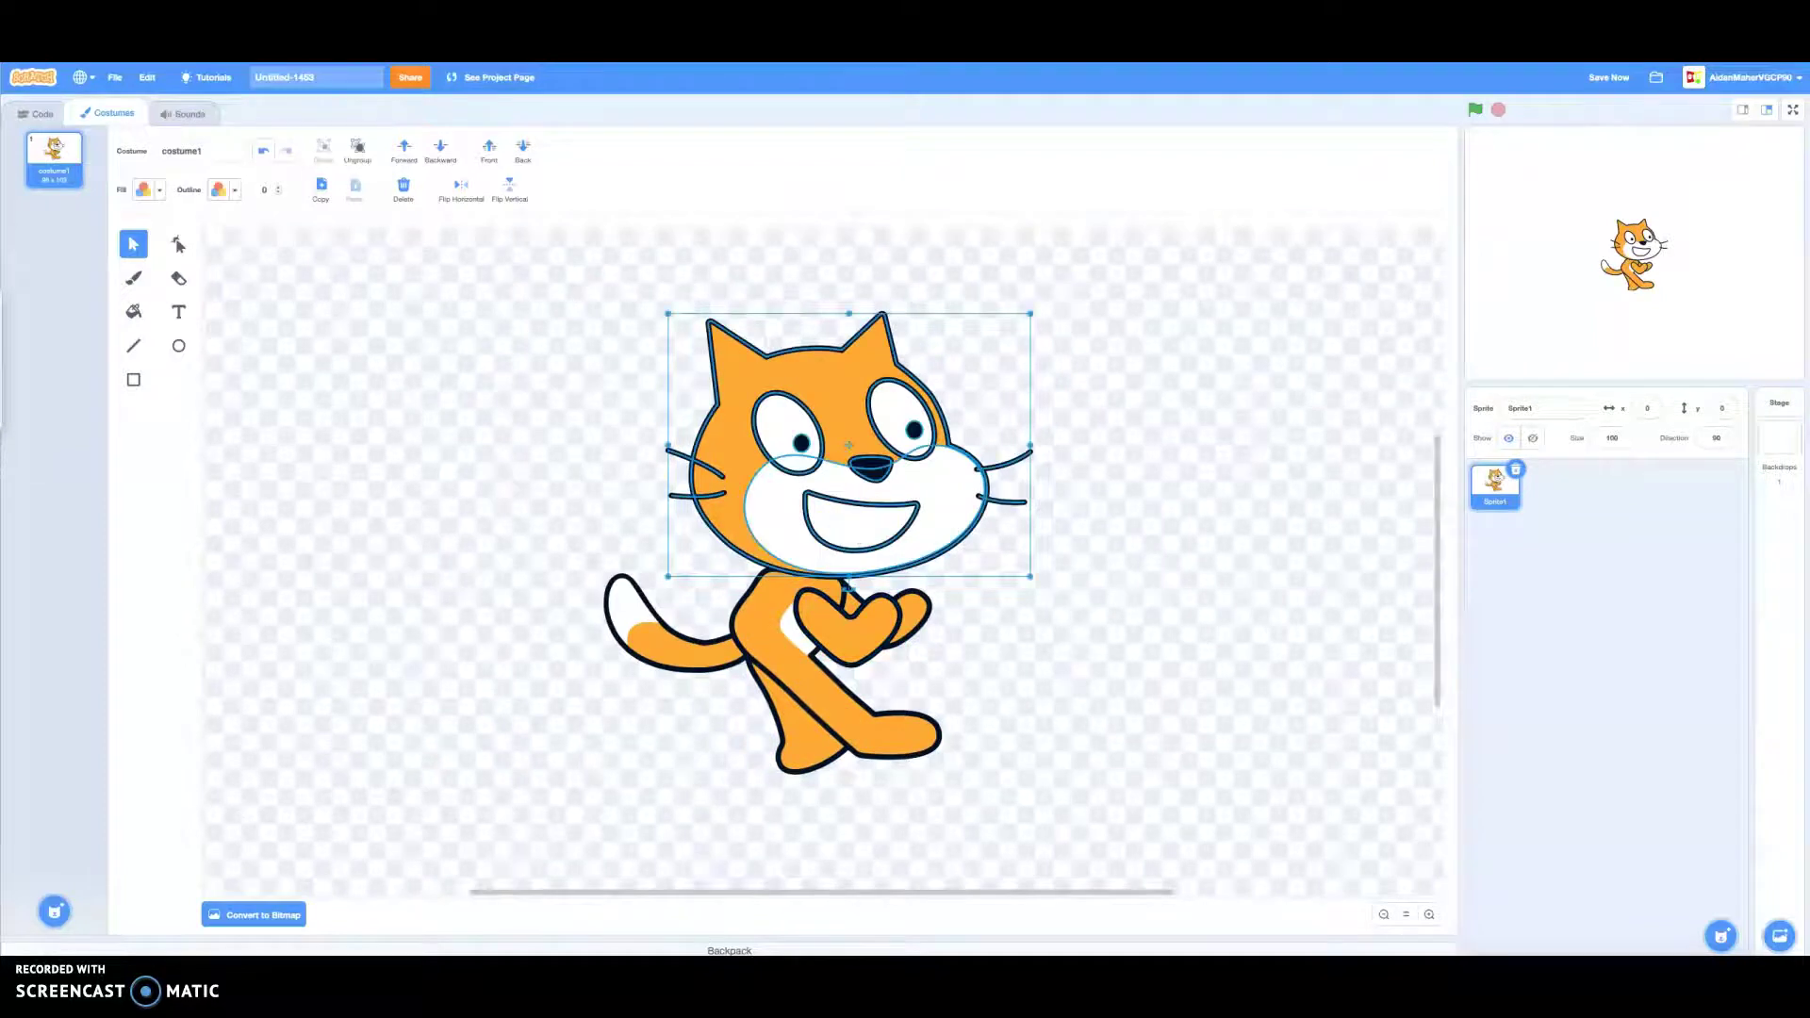
click(359, 166)
click(490, 348)
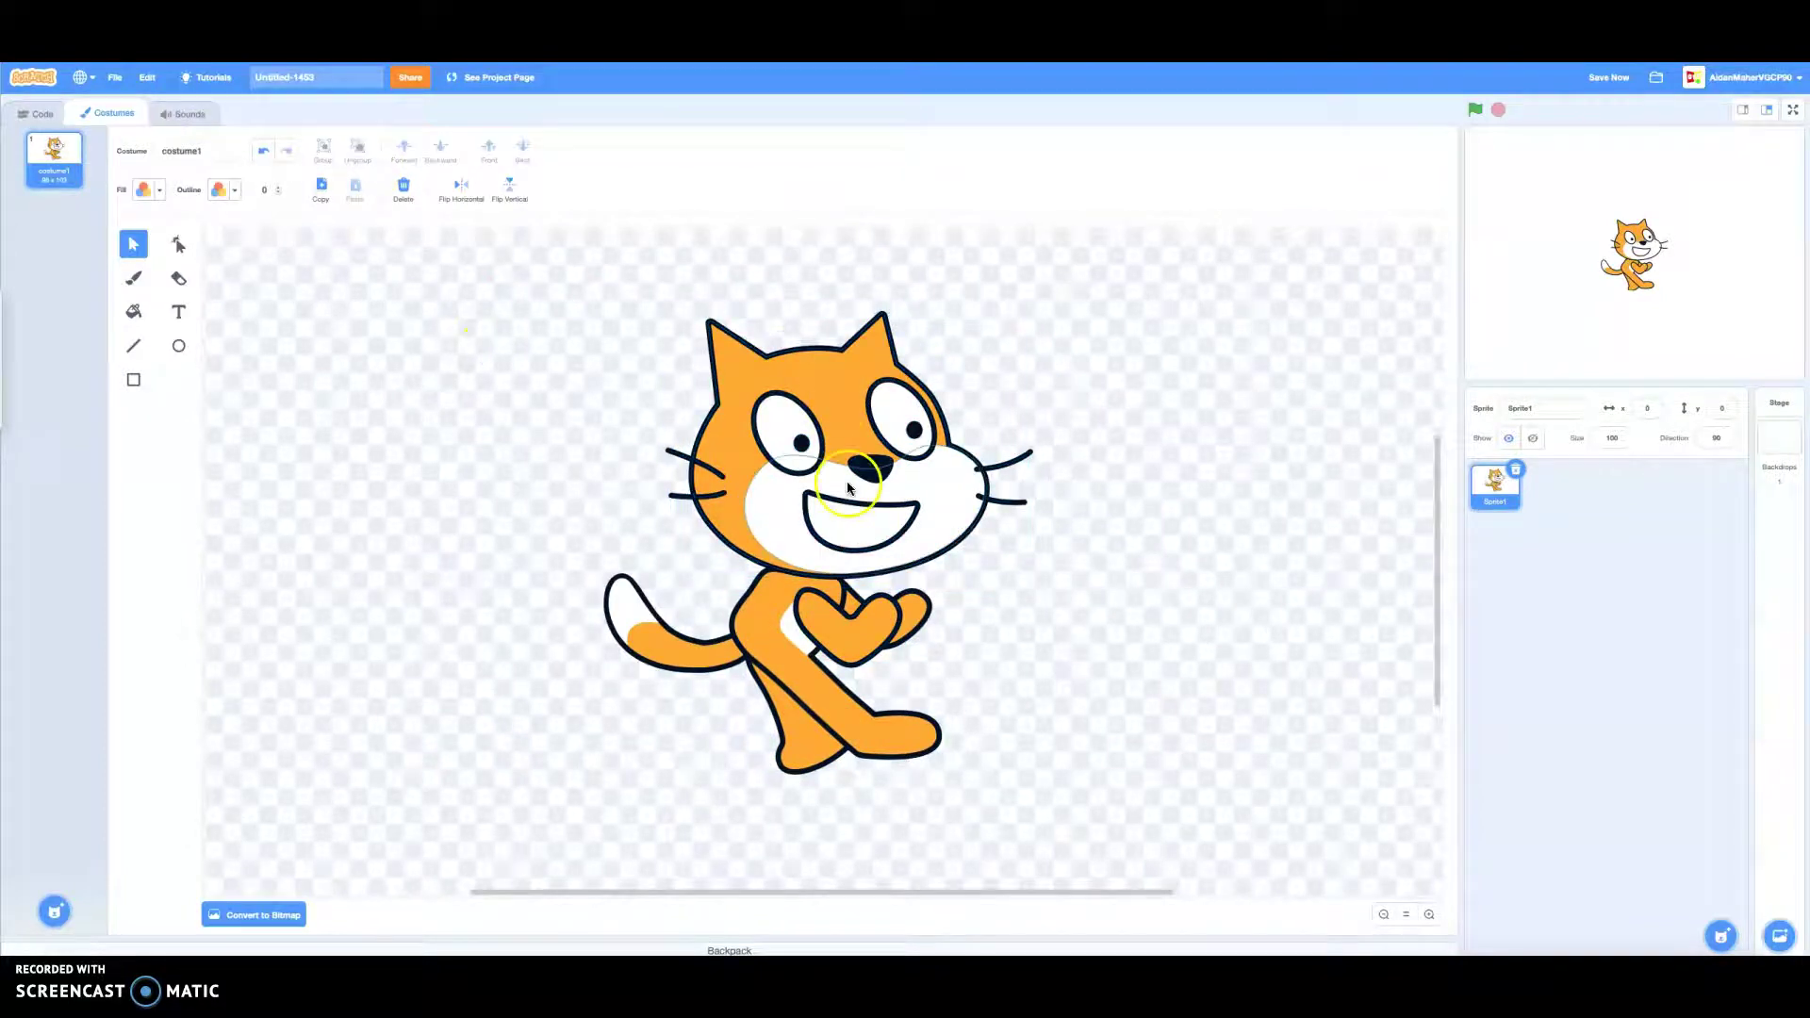
drag(782, 433, 481, 386)
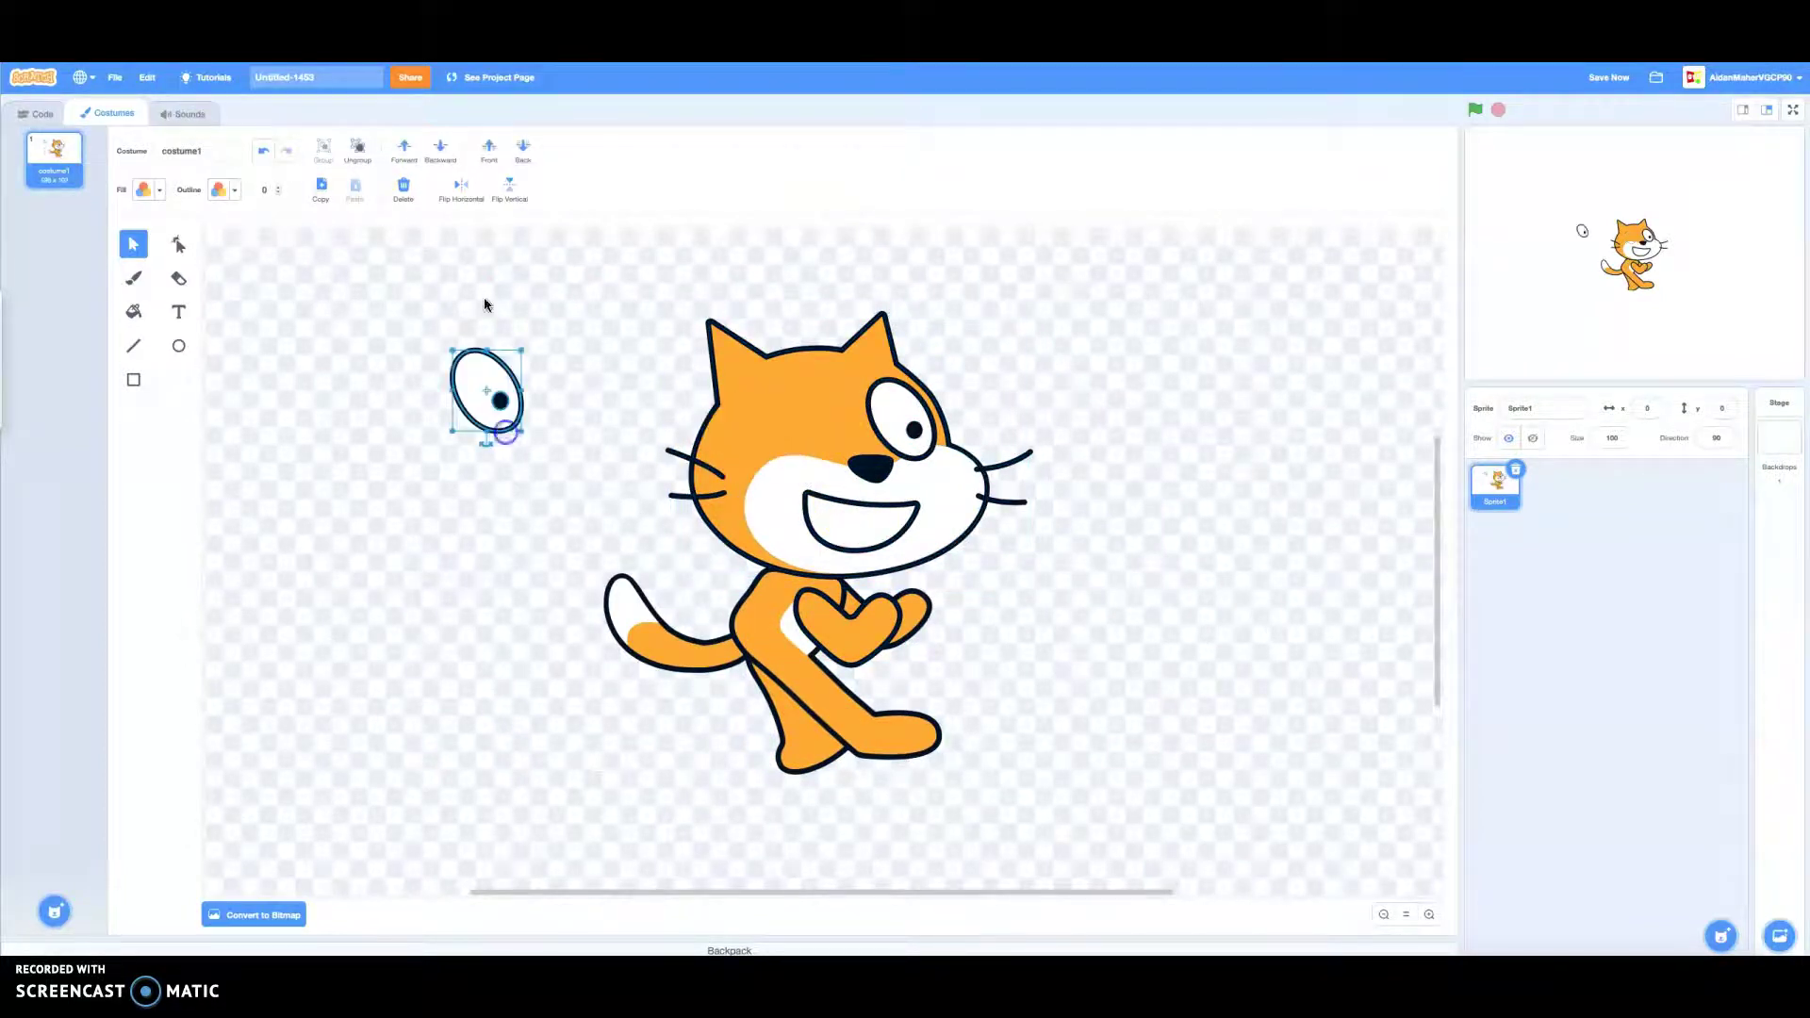
click(405, 189)
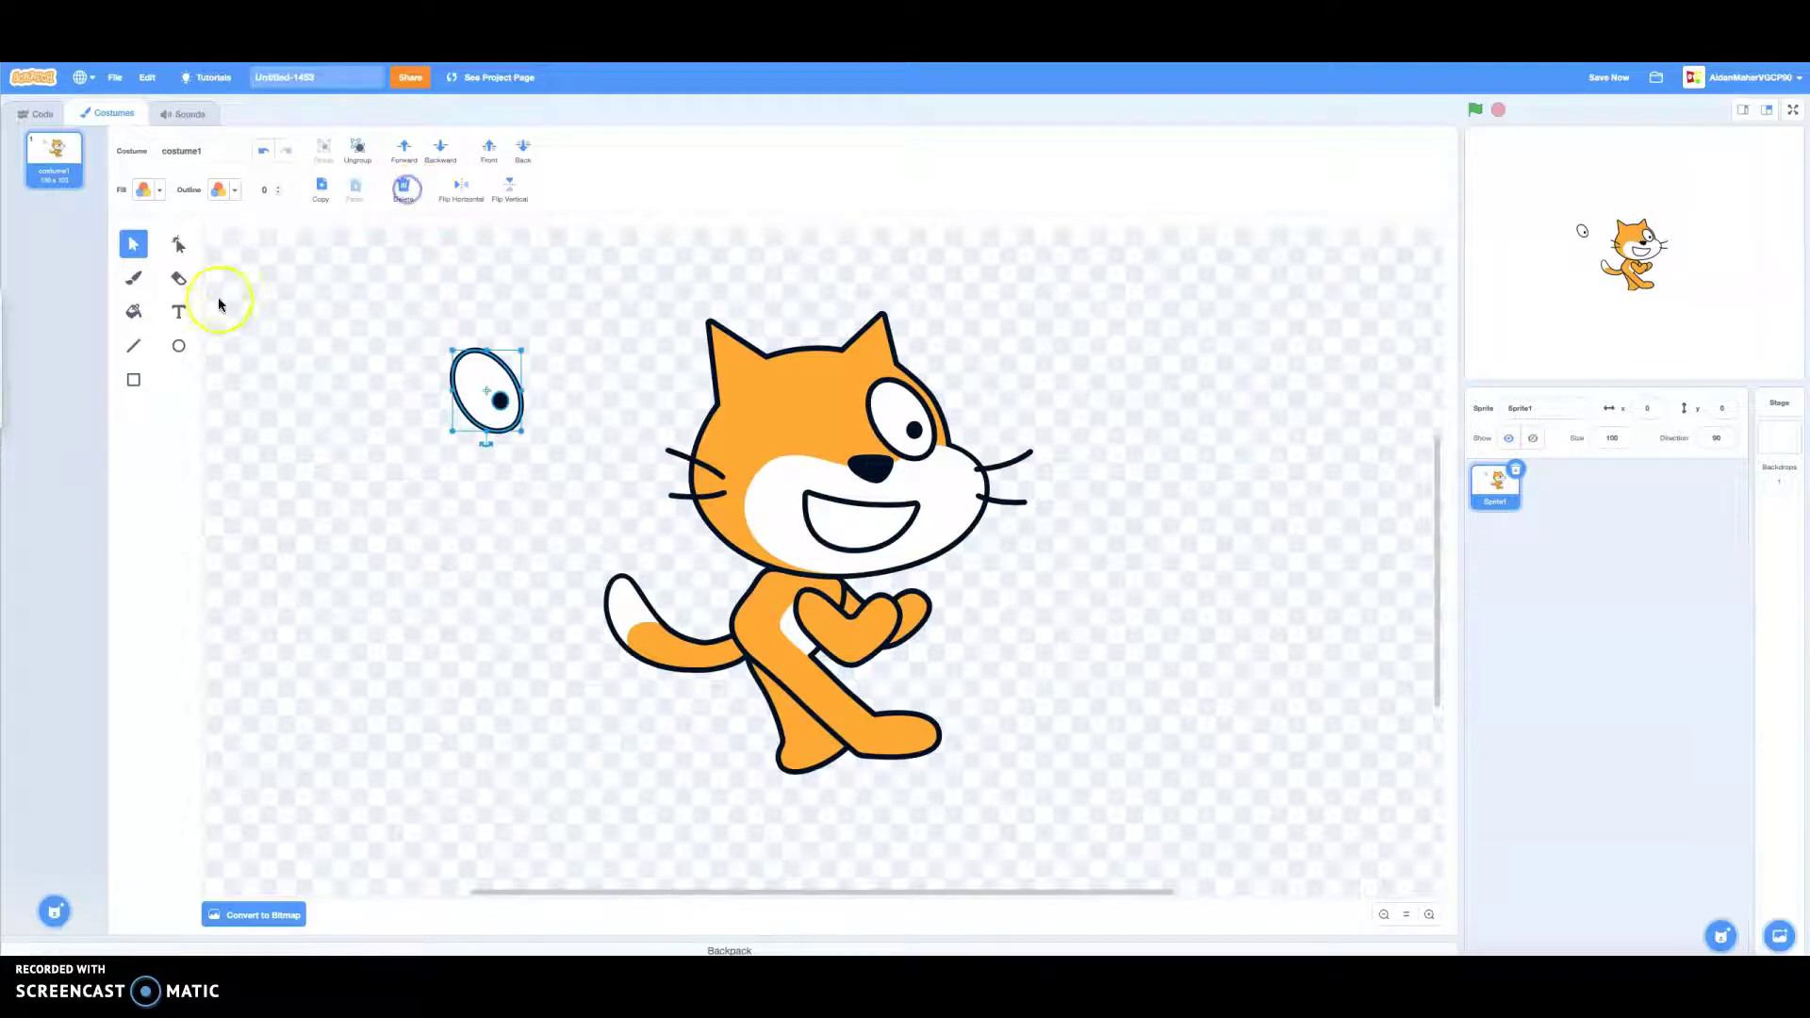
click(133, 346)
click(276, 186)
click(276, 186)
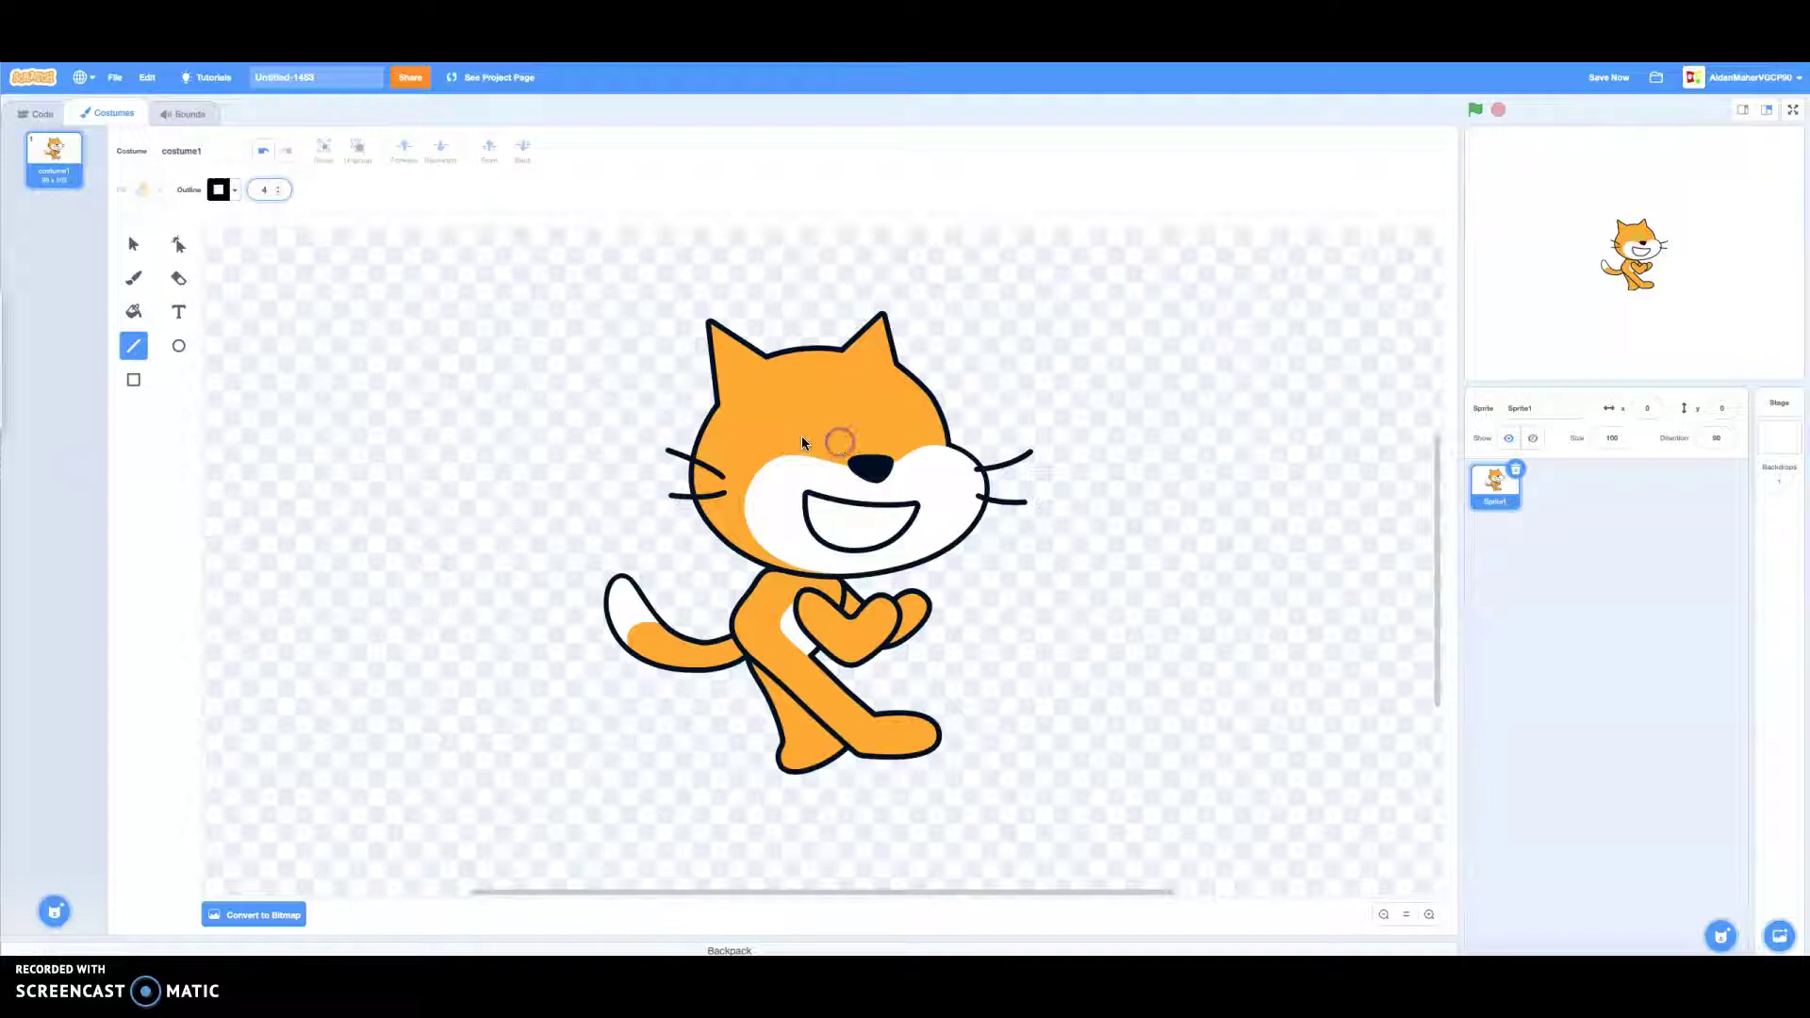
Step: Undo the stray line and draw two slanted lines as squinting eyes at width 3
click(261, 149)
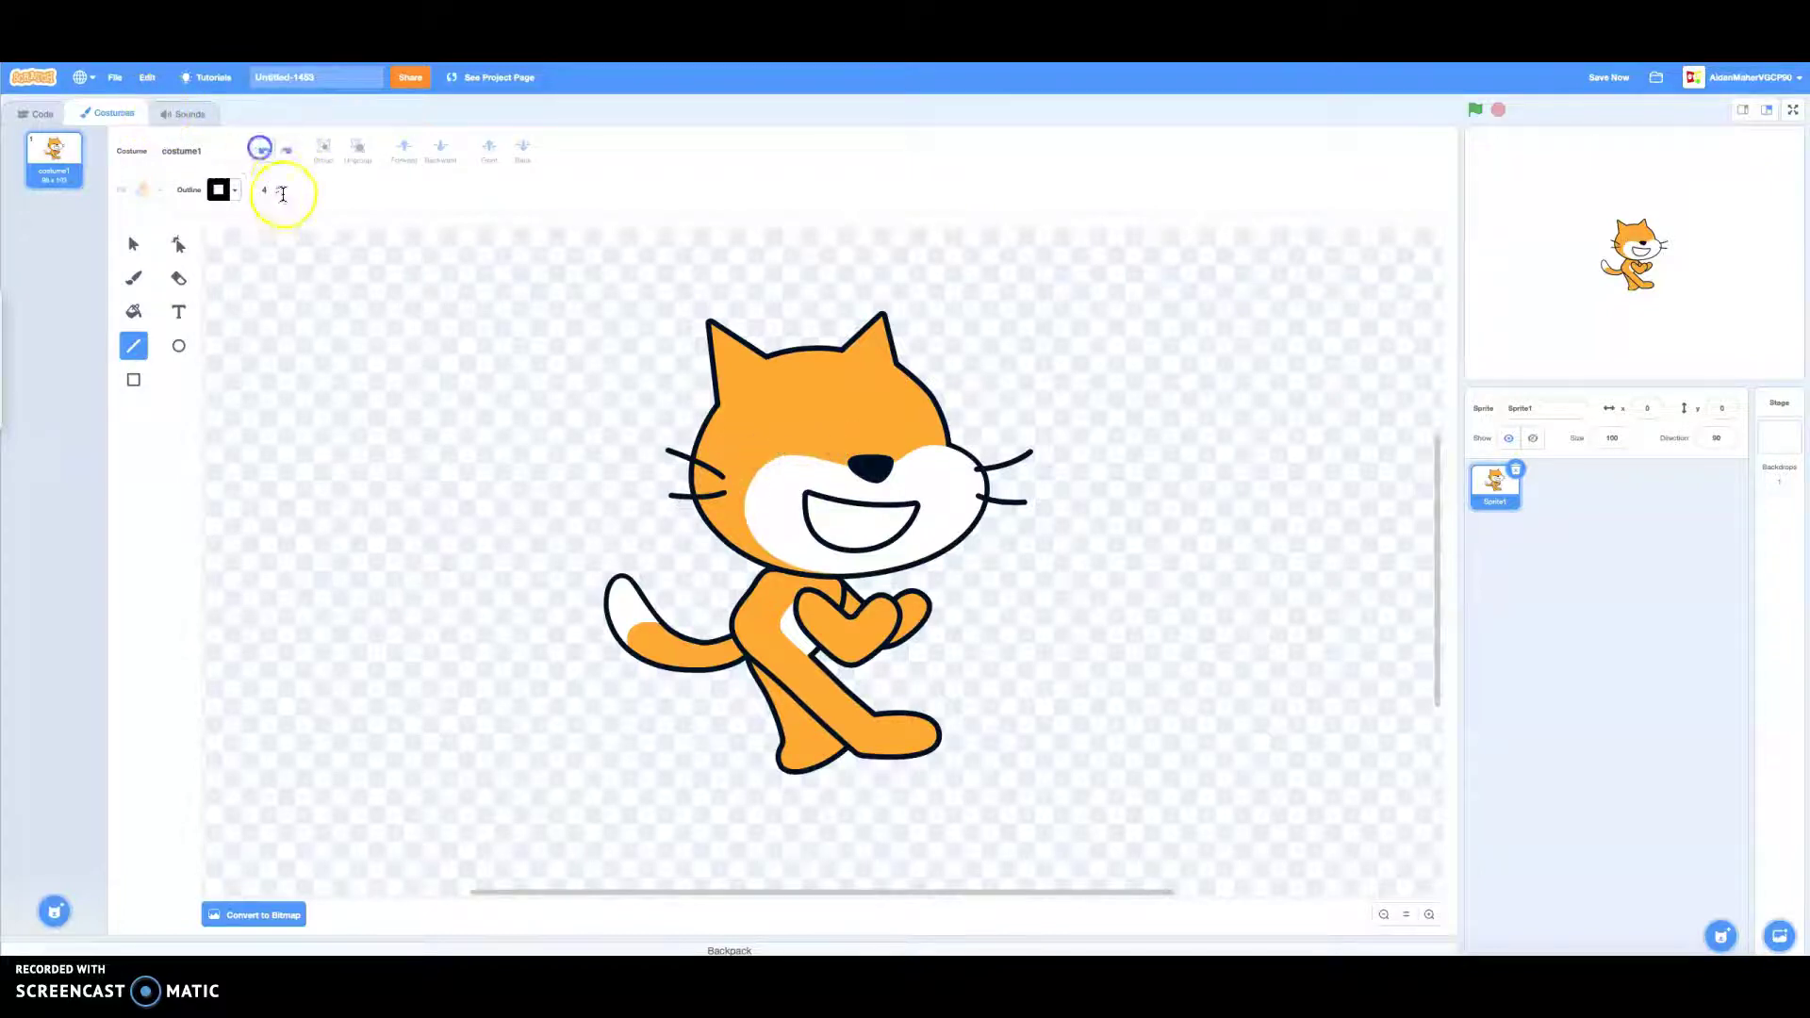
click(277, 190)
click(276, 191)
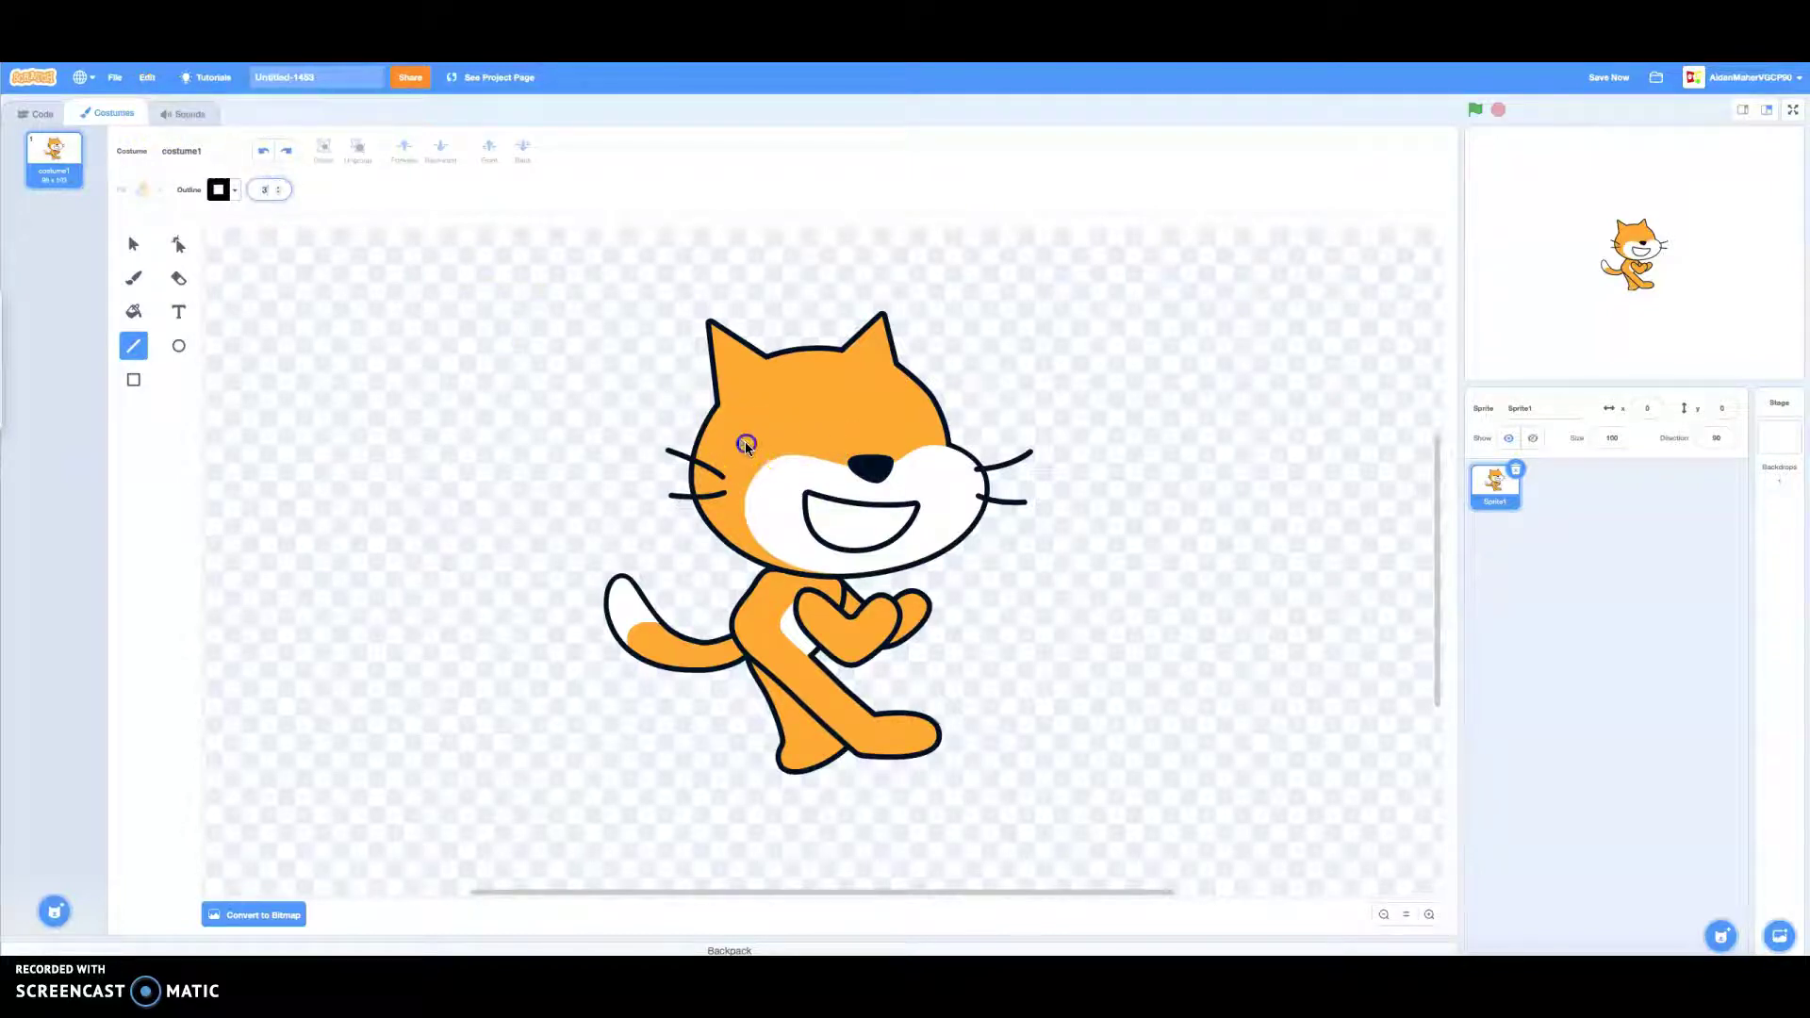
drag(745, 442, 822, 436)
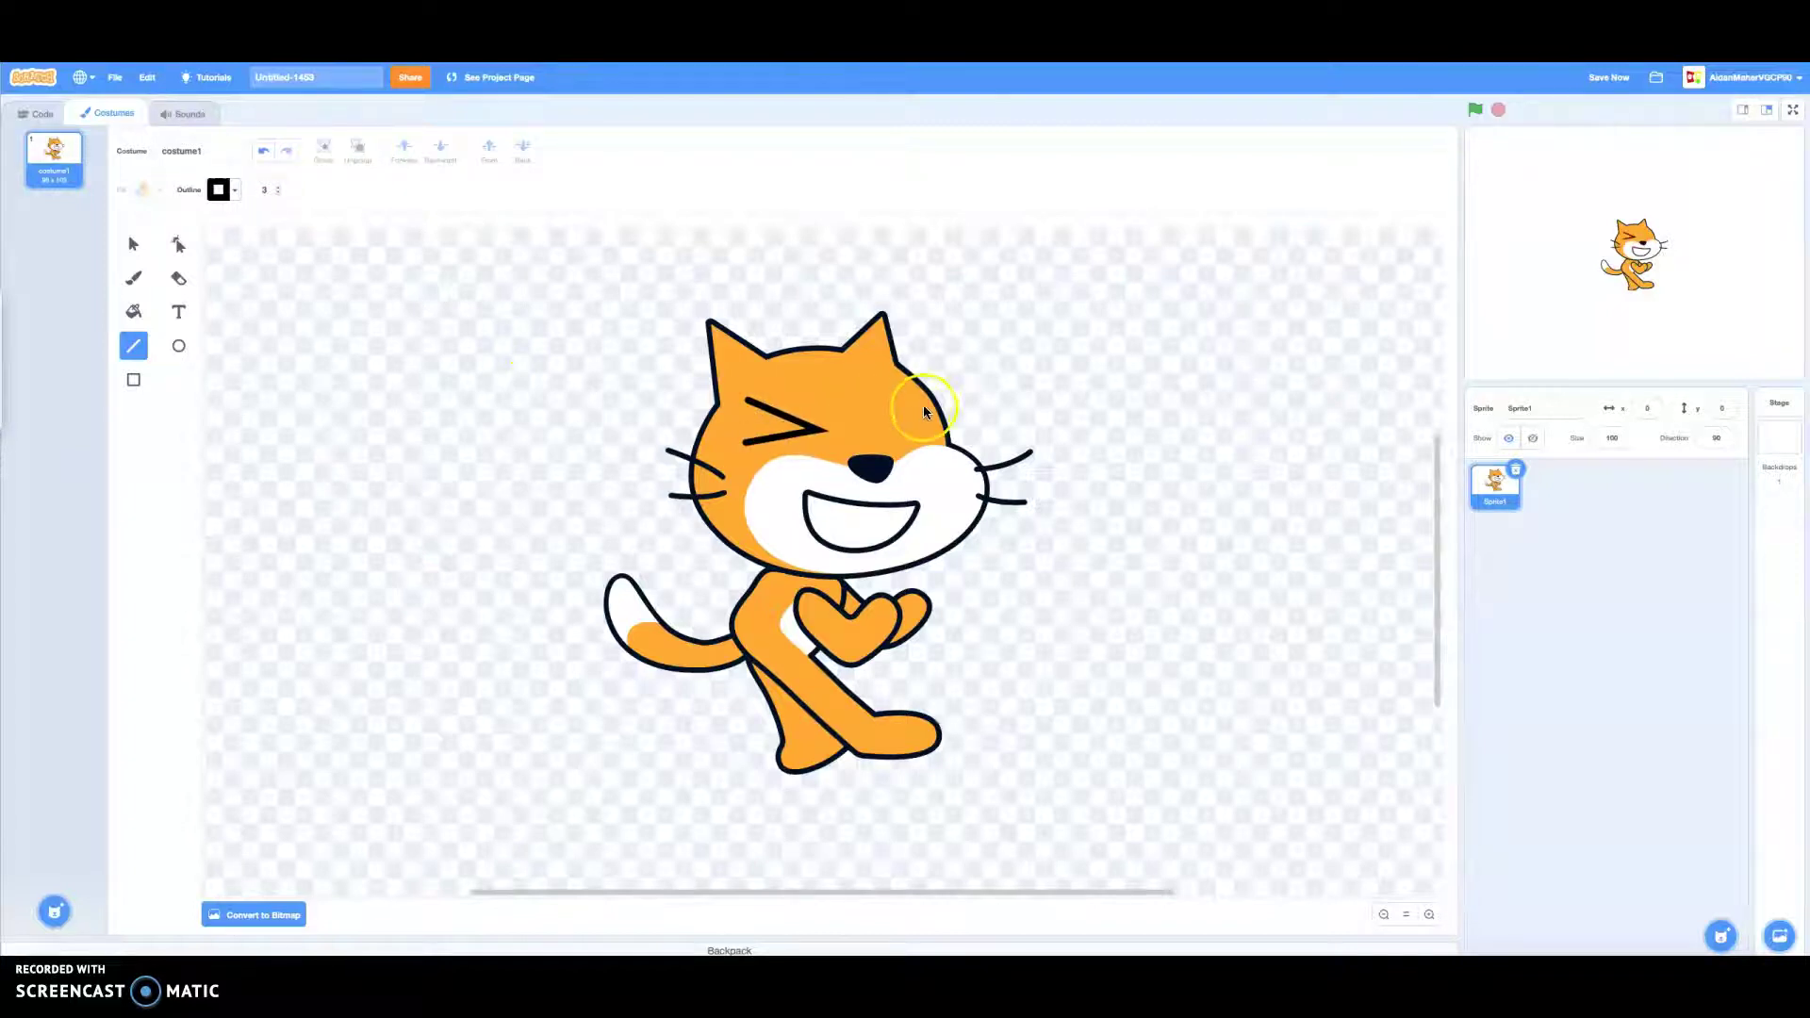
drag(923, 408, 854, 430)
Step: Set both eye lines to outline width 2.4
click(177, 243)
click(830, 618)
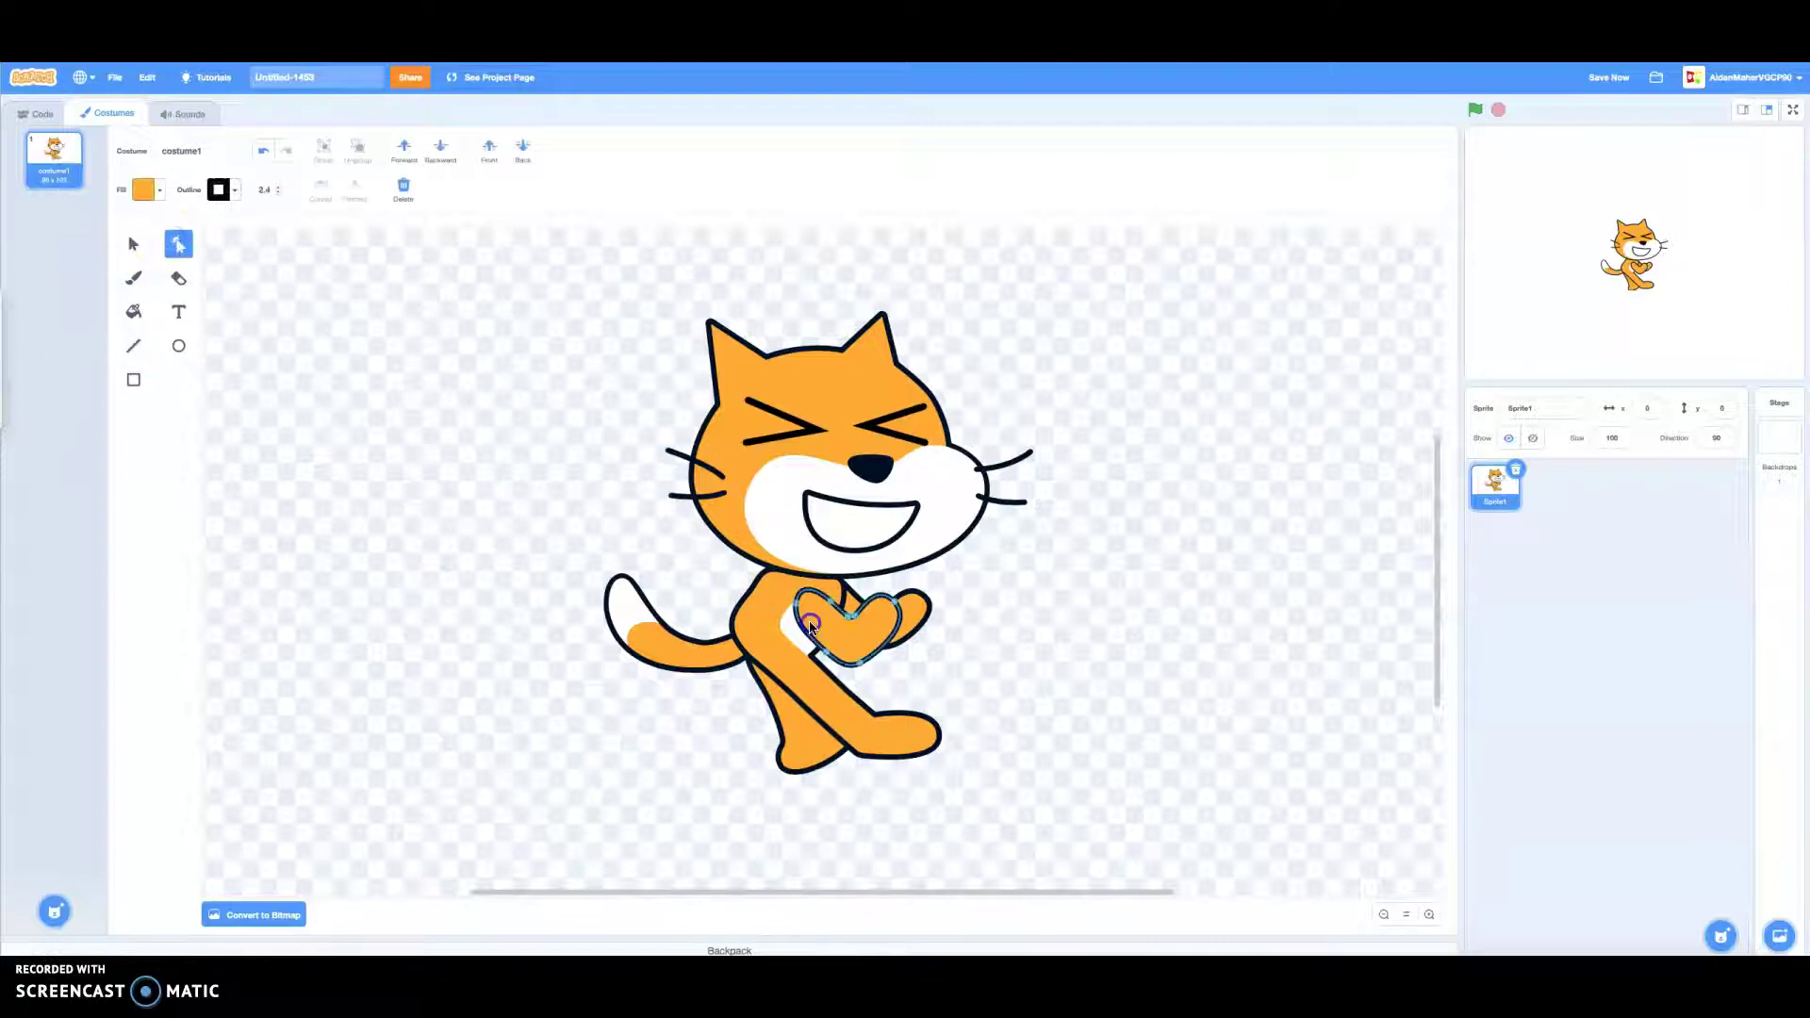
click(772, 451)
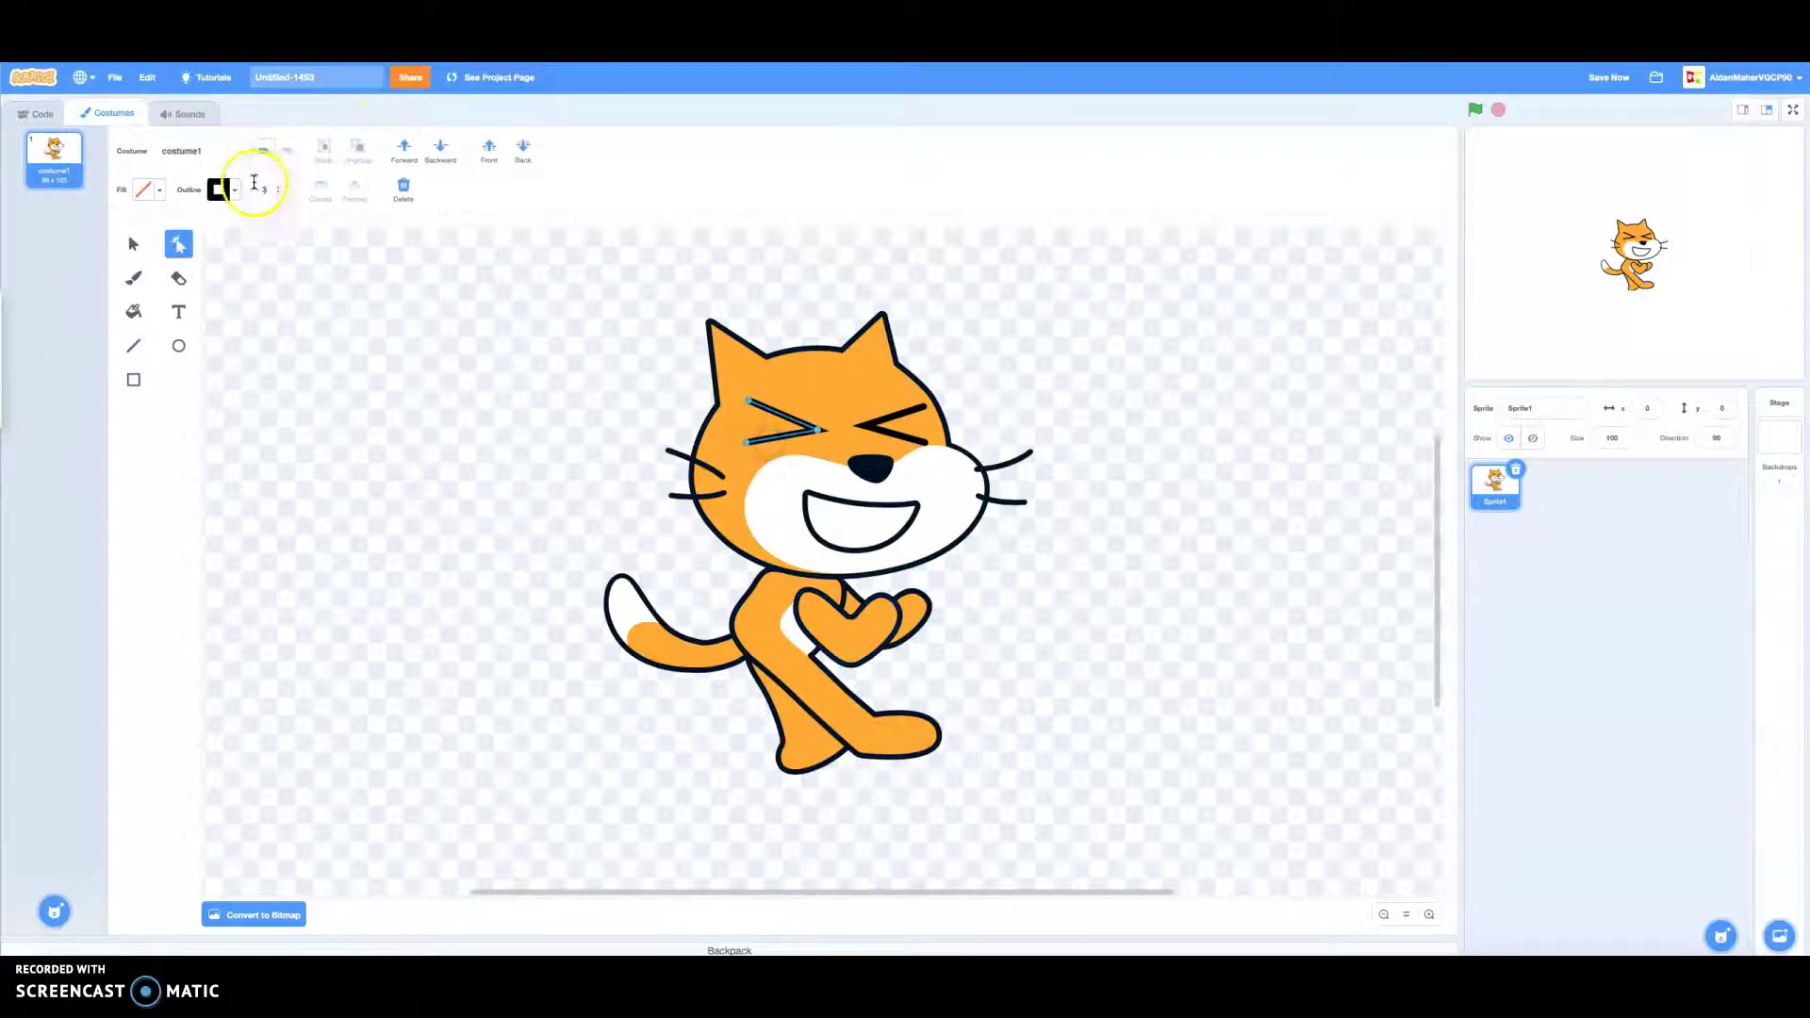
click(892, 442)
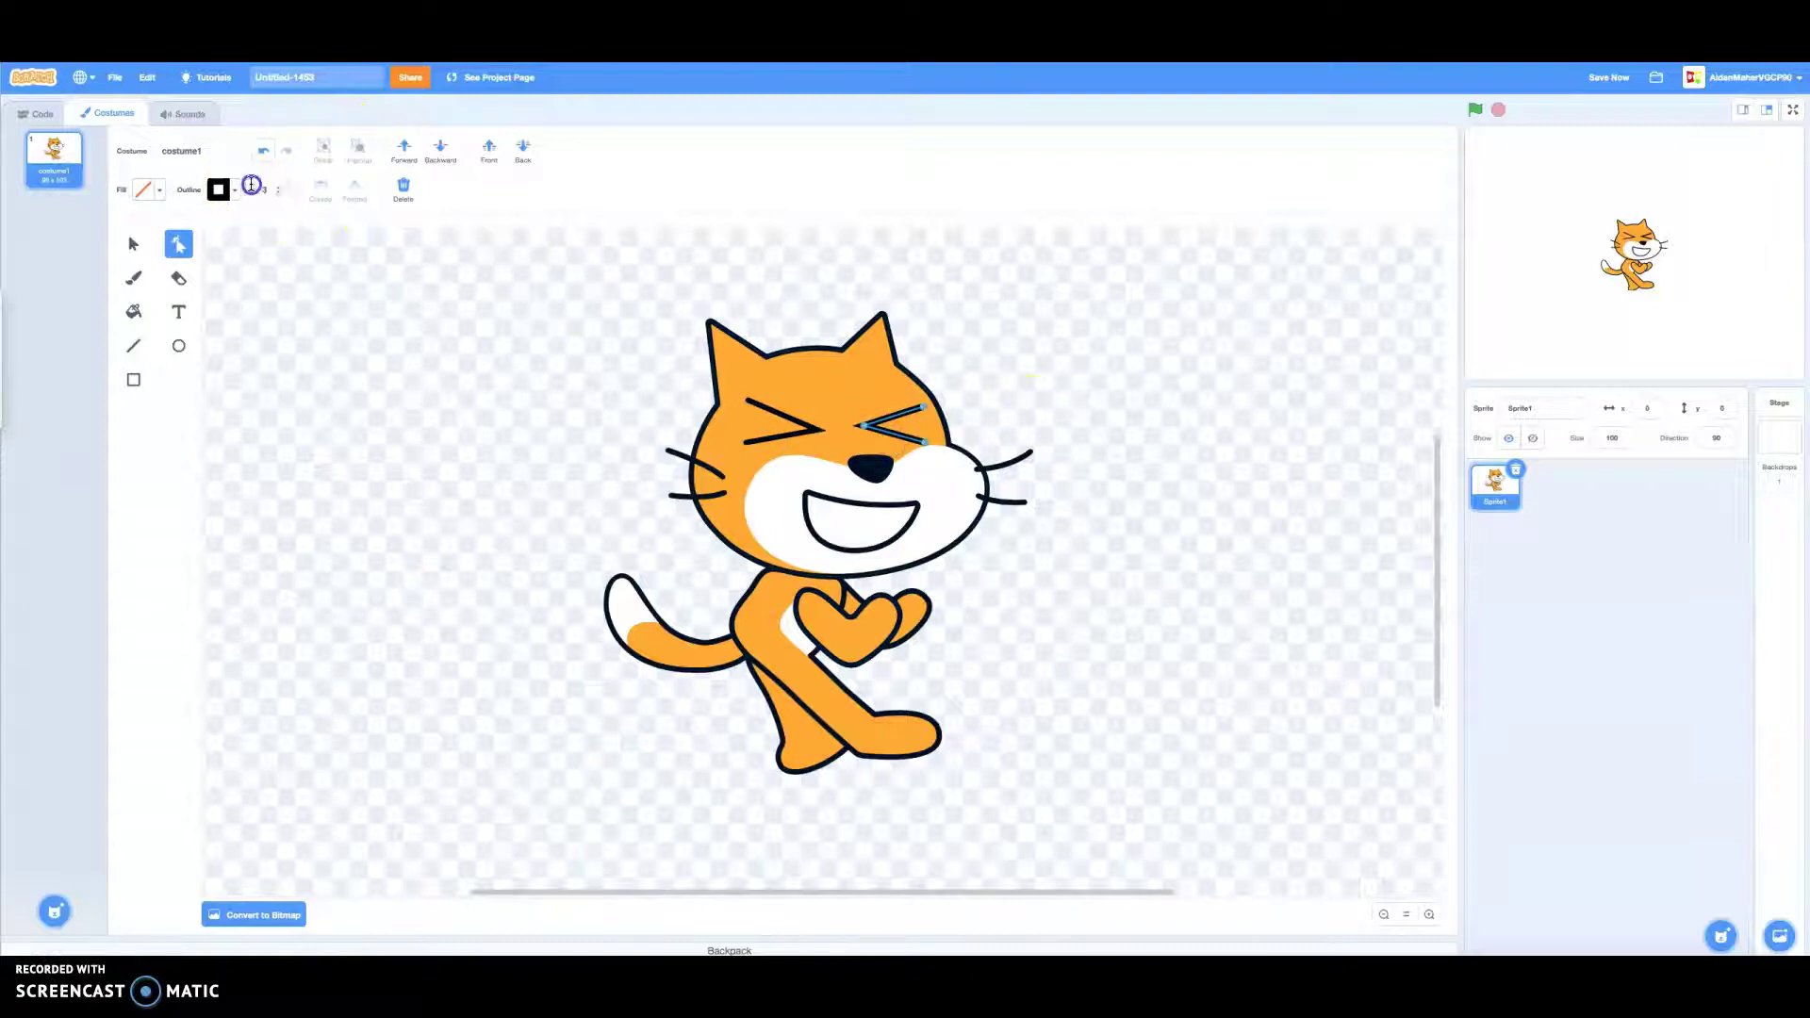
text(2.4)
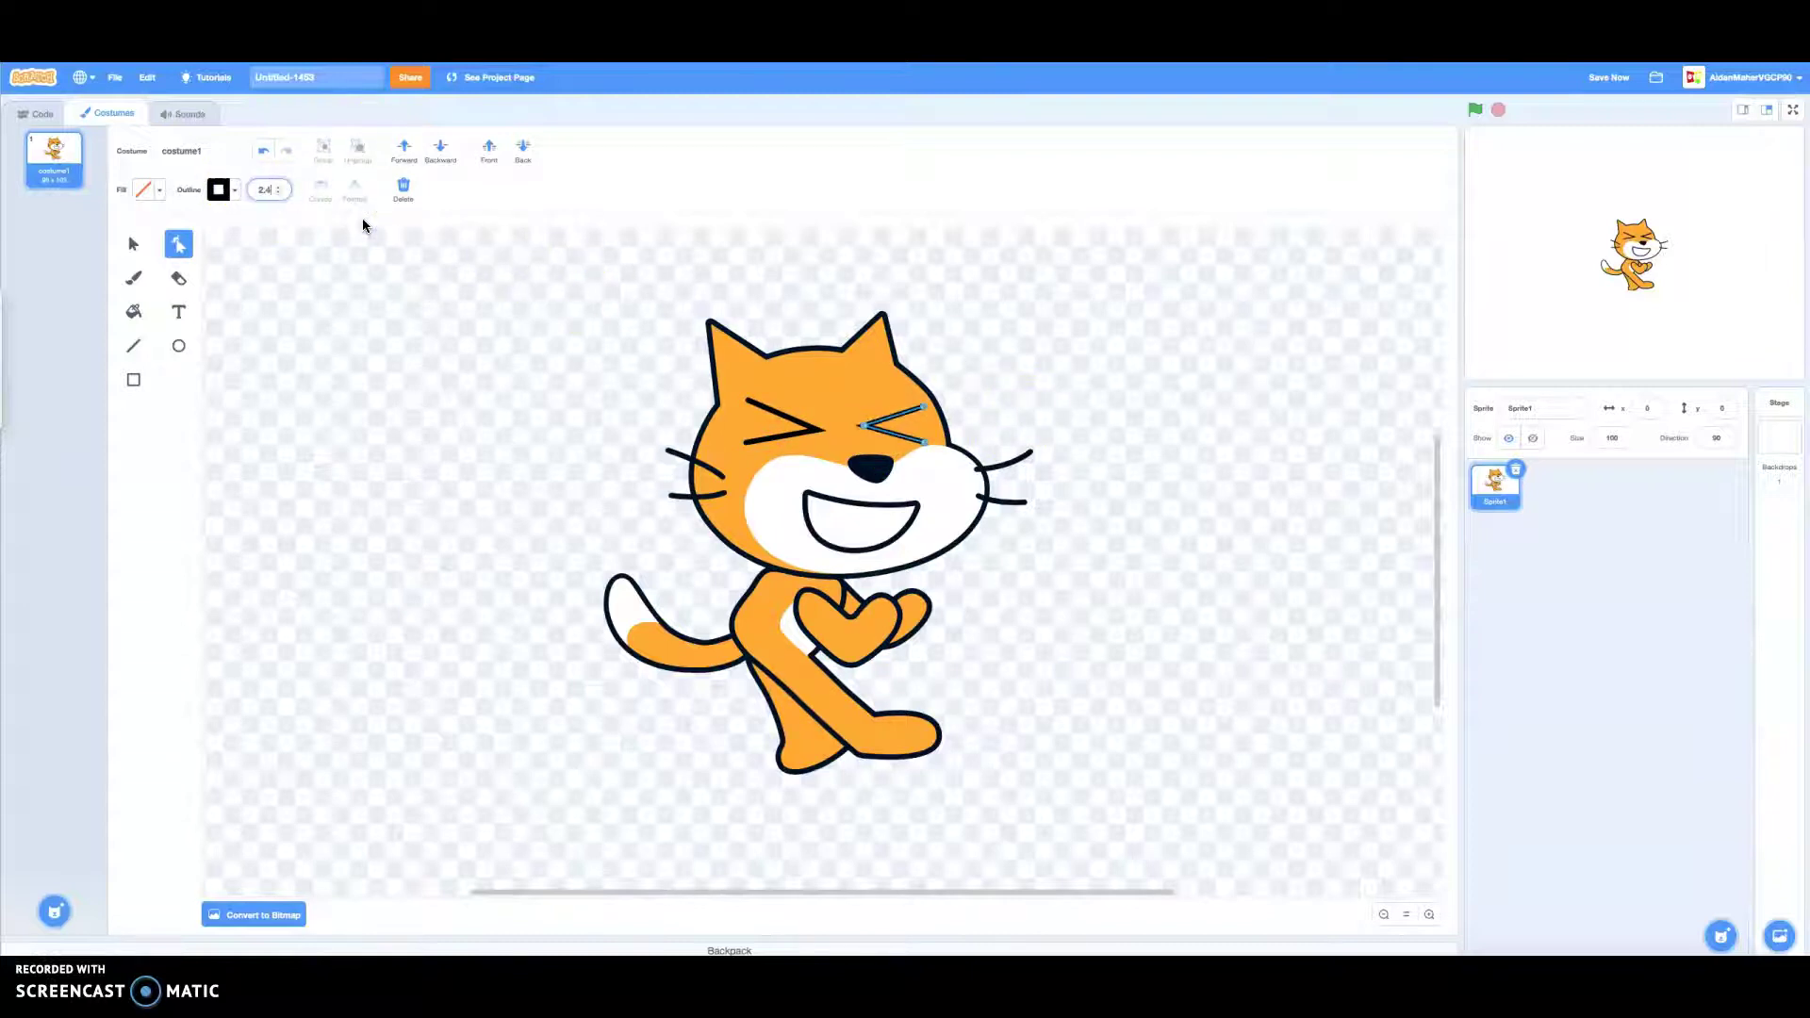
click(615, 316)
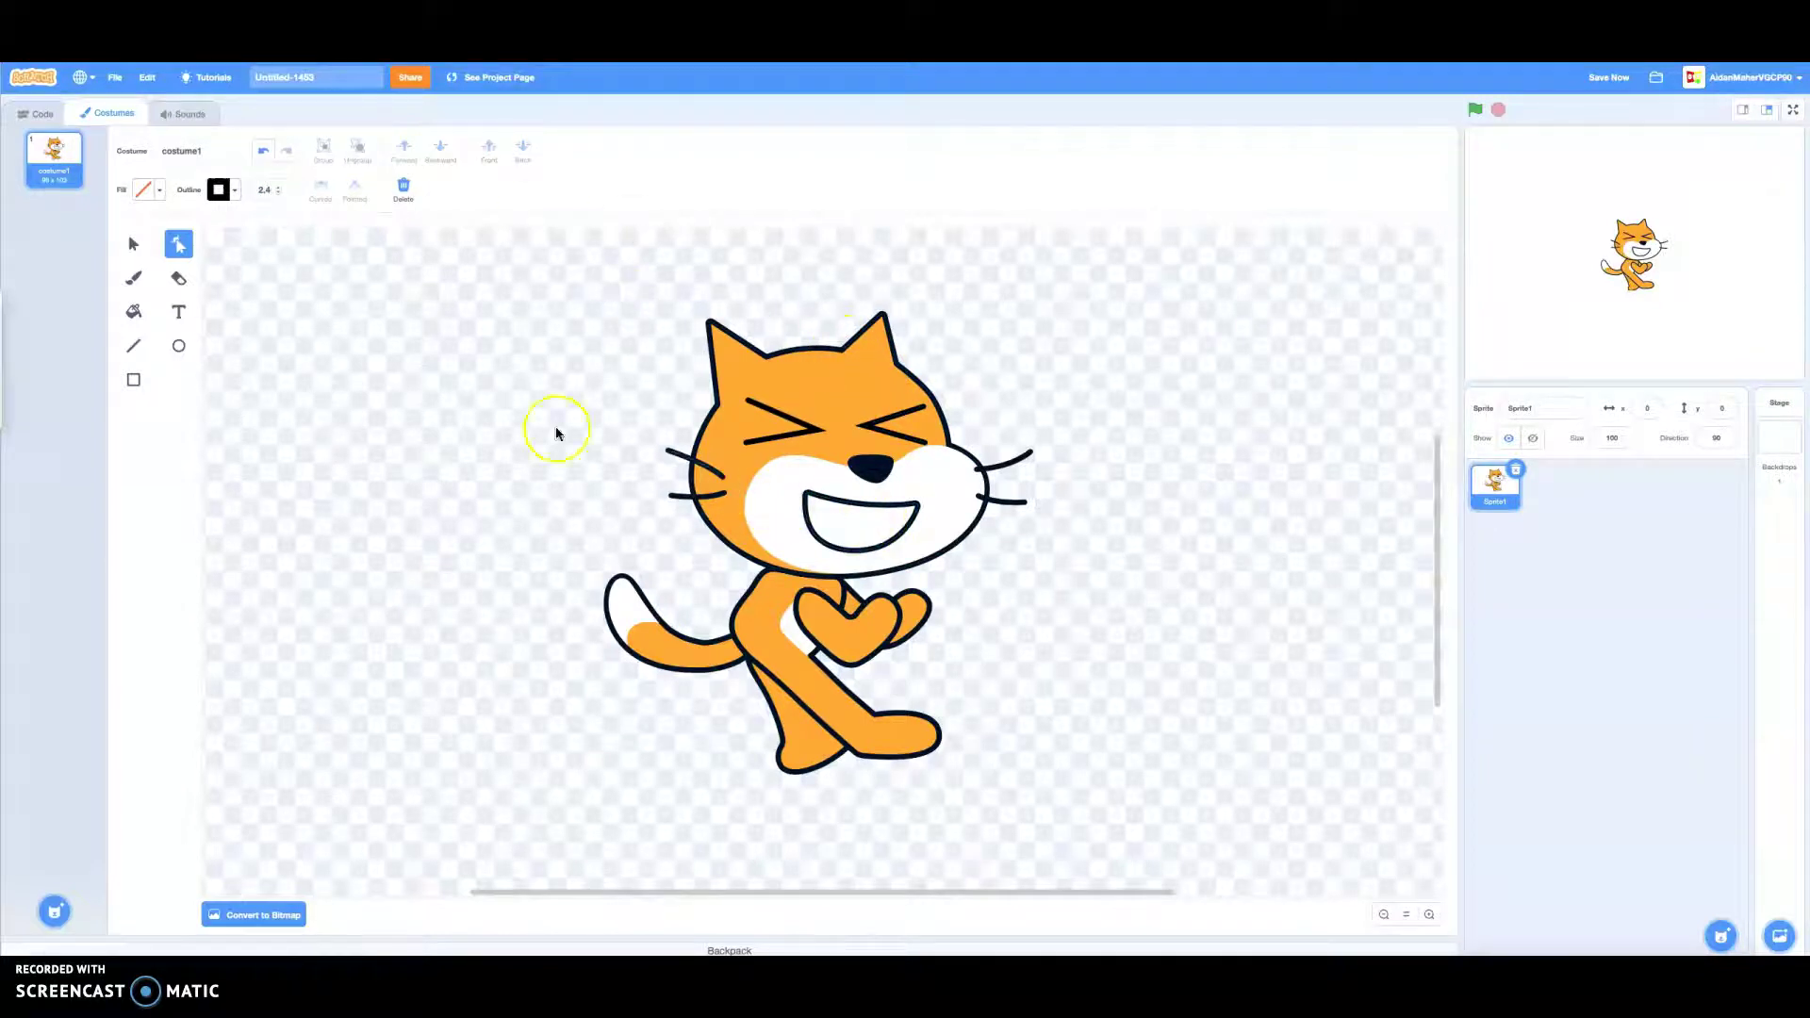
Step: Flip the cat's mouth vertically into an angry frown
click(133, 245)
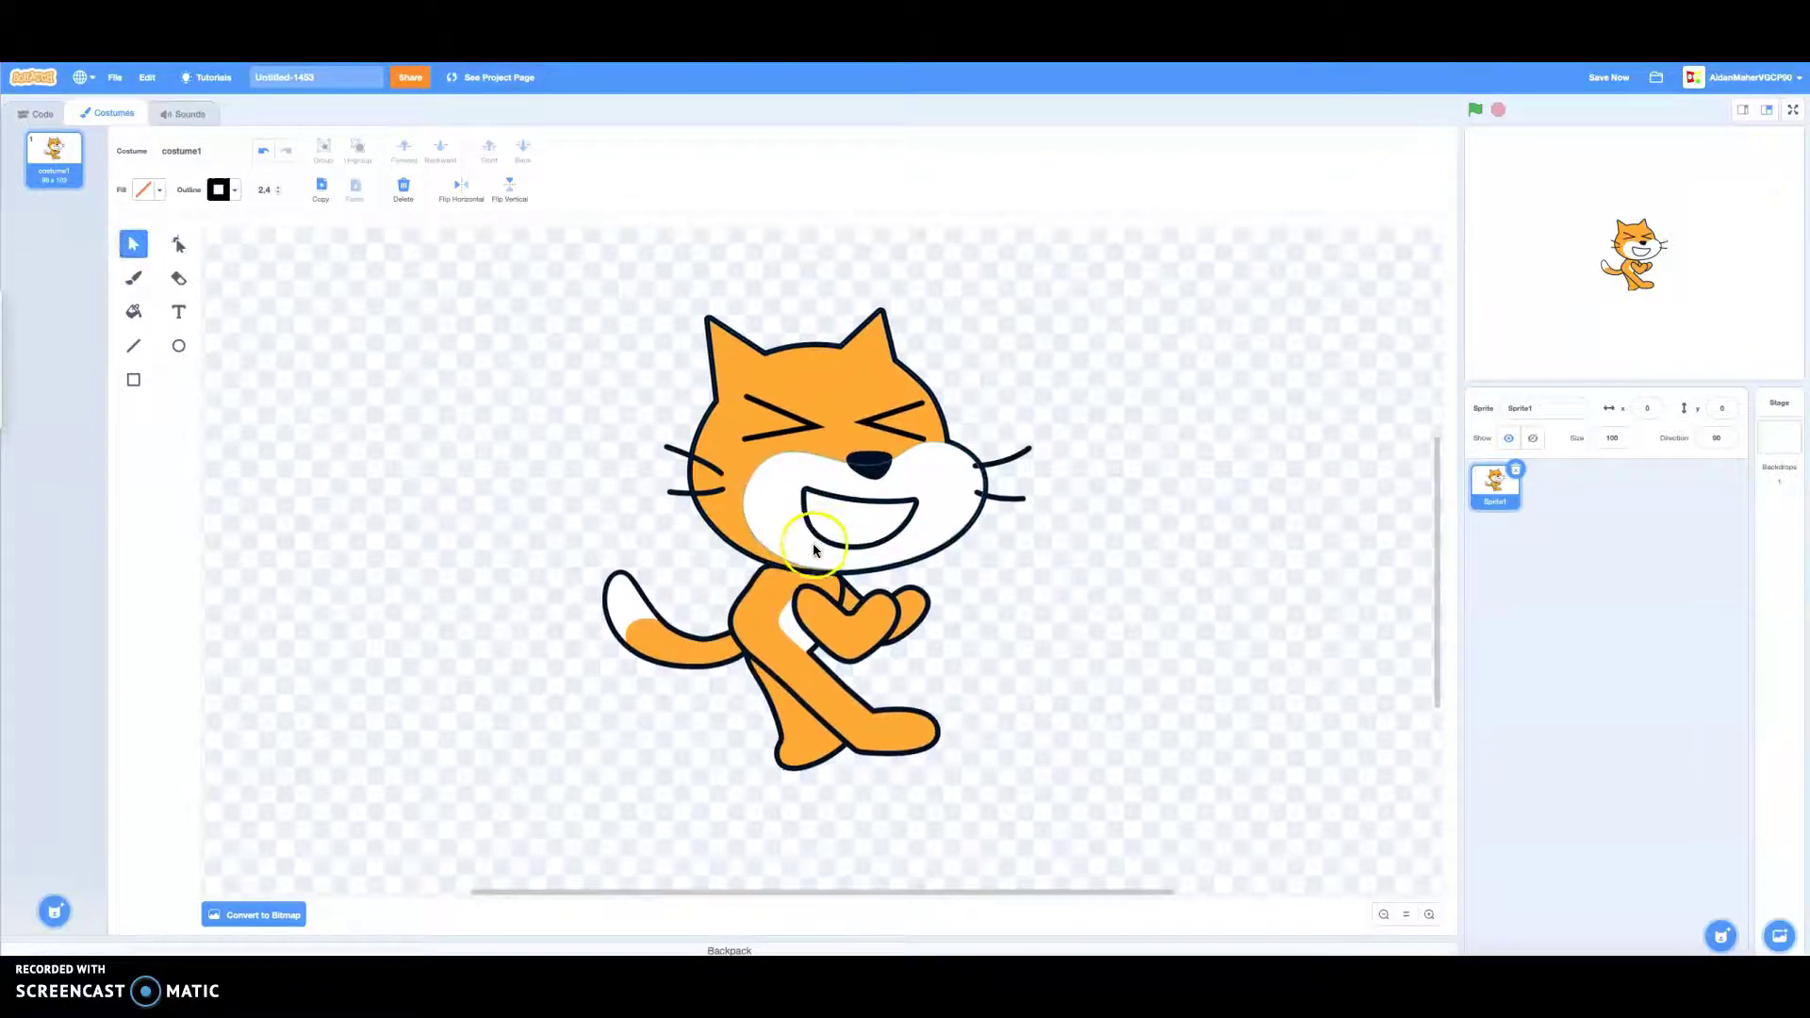
click(824, 543)
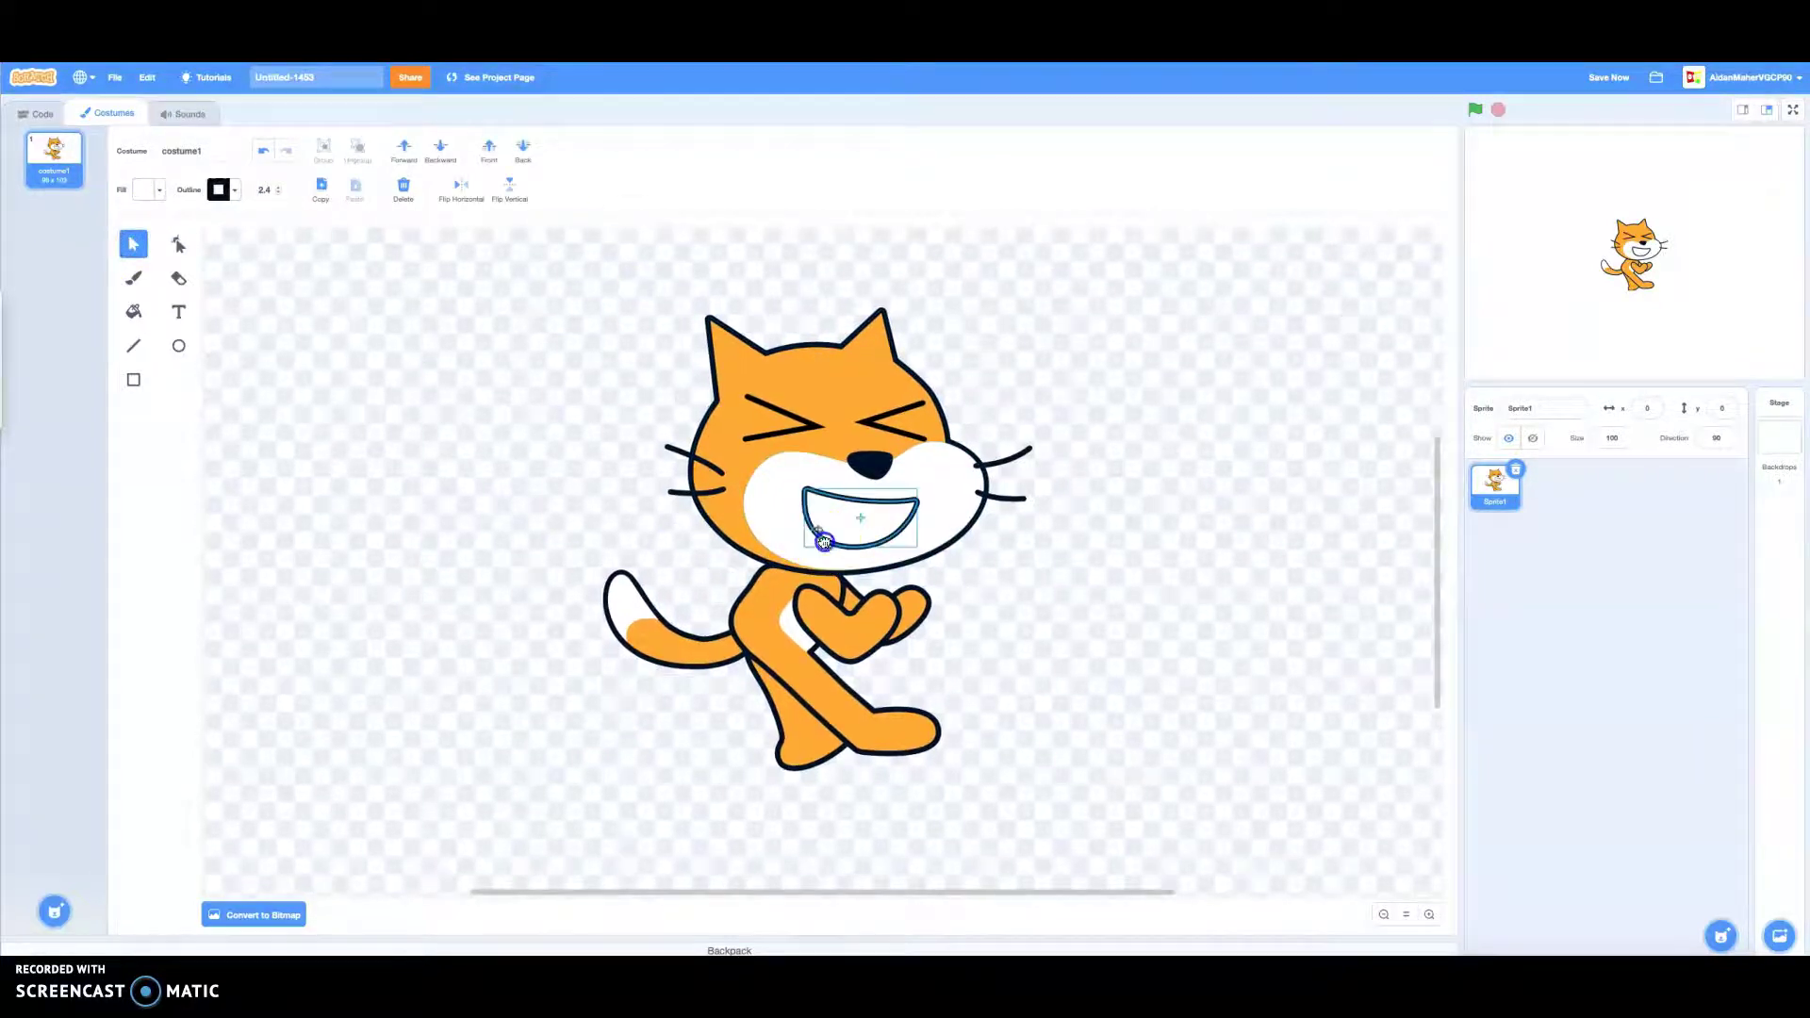
click(509, 187)
click(535, 273)
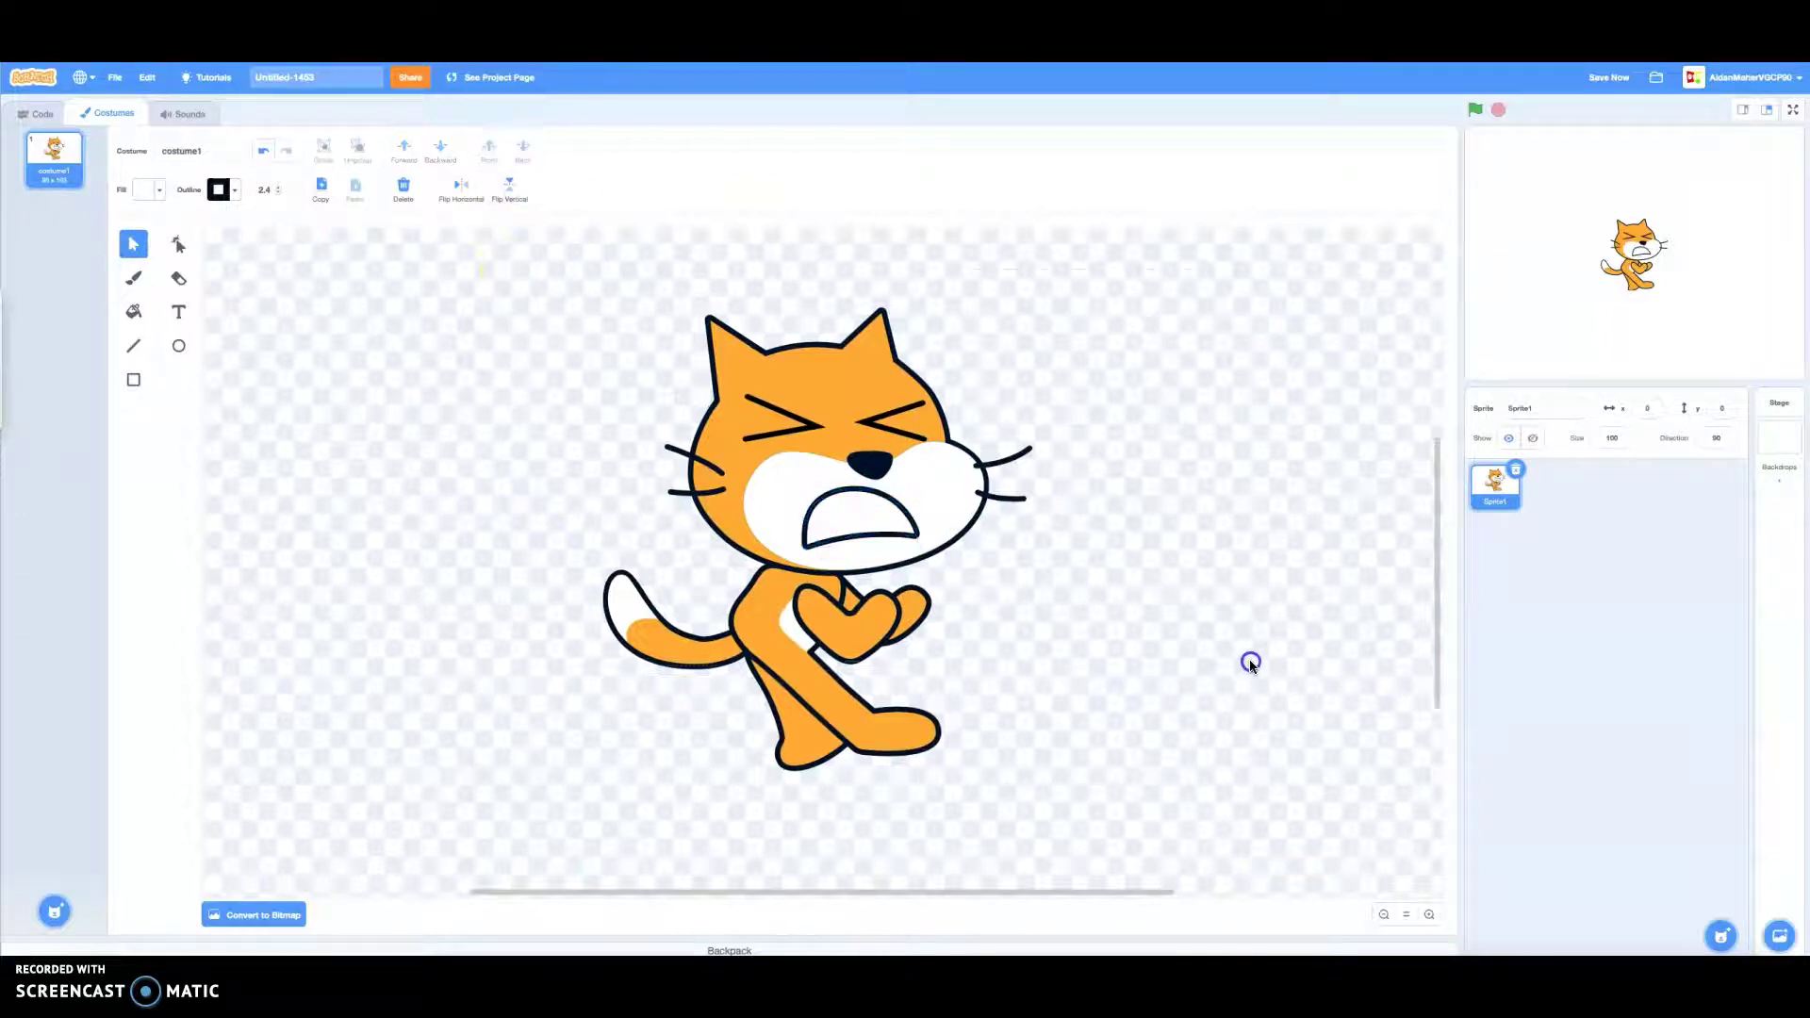
drag(1083, 671, 1086, 658)
click(813, 784)
click(881, 711)
Step: Enlarge the whole cat, tilt it slightly counter-clockwise, and reposition it in the costume
drag(1030, 308, 1151, 296)
drag(967, 405, 149, 784)
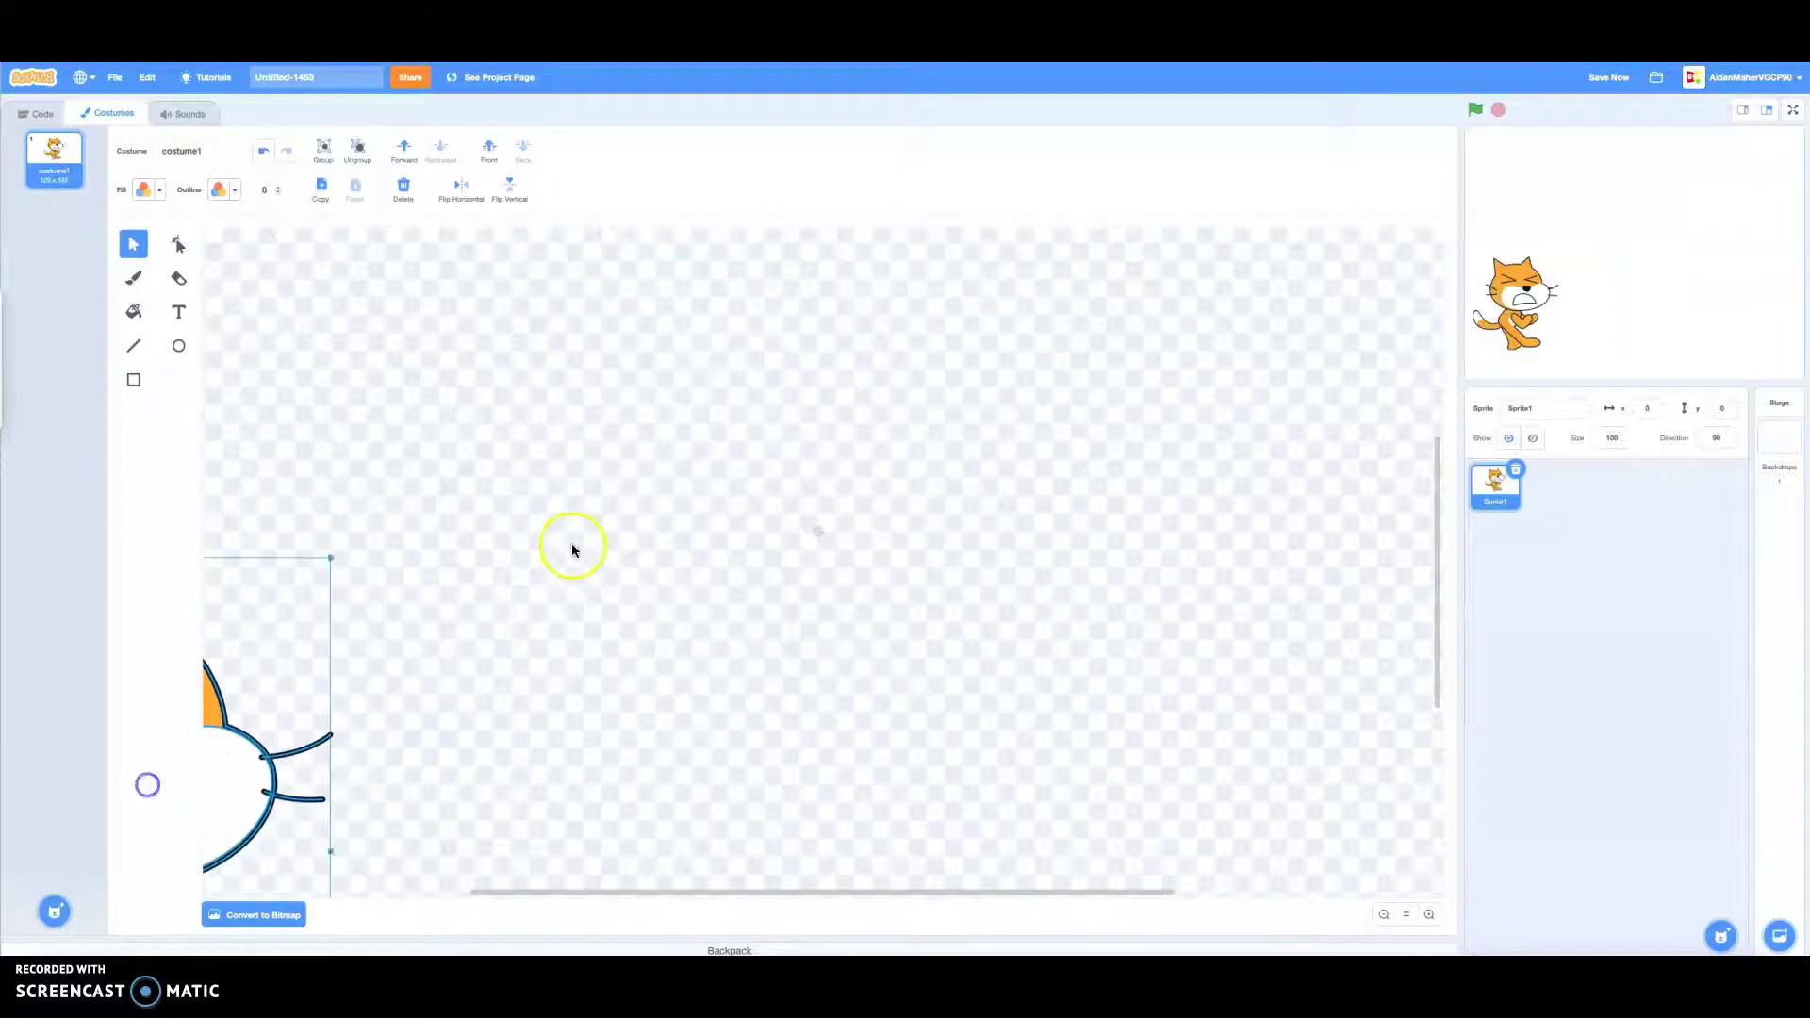
scroll(567, 566, down, 5)
scroll(560, 598, left, 5)
drag(530, 711, 639, 697)
drag(535, 415, 529, 920)
drag(544, 757, 500, 643)
drag(732, 500, 863, 420)
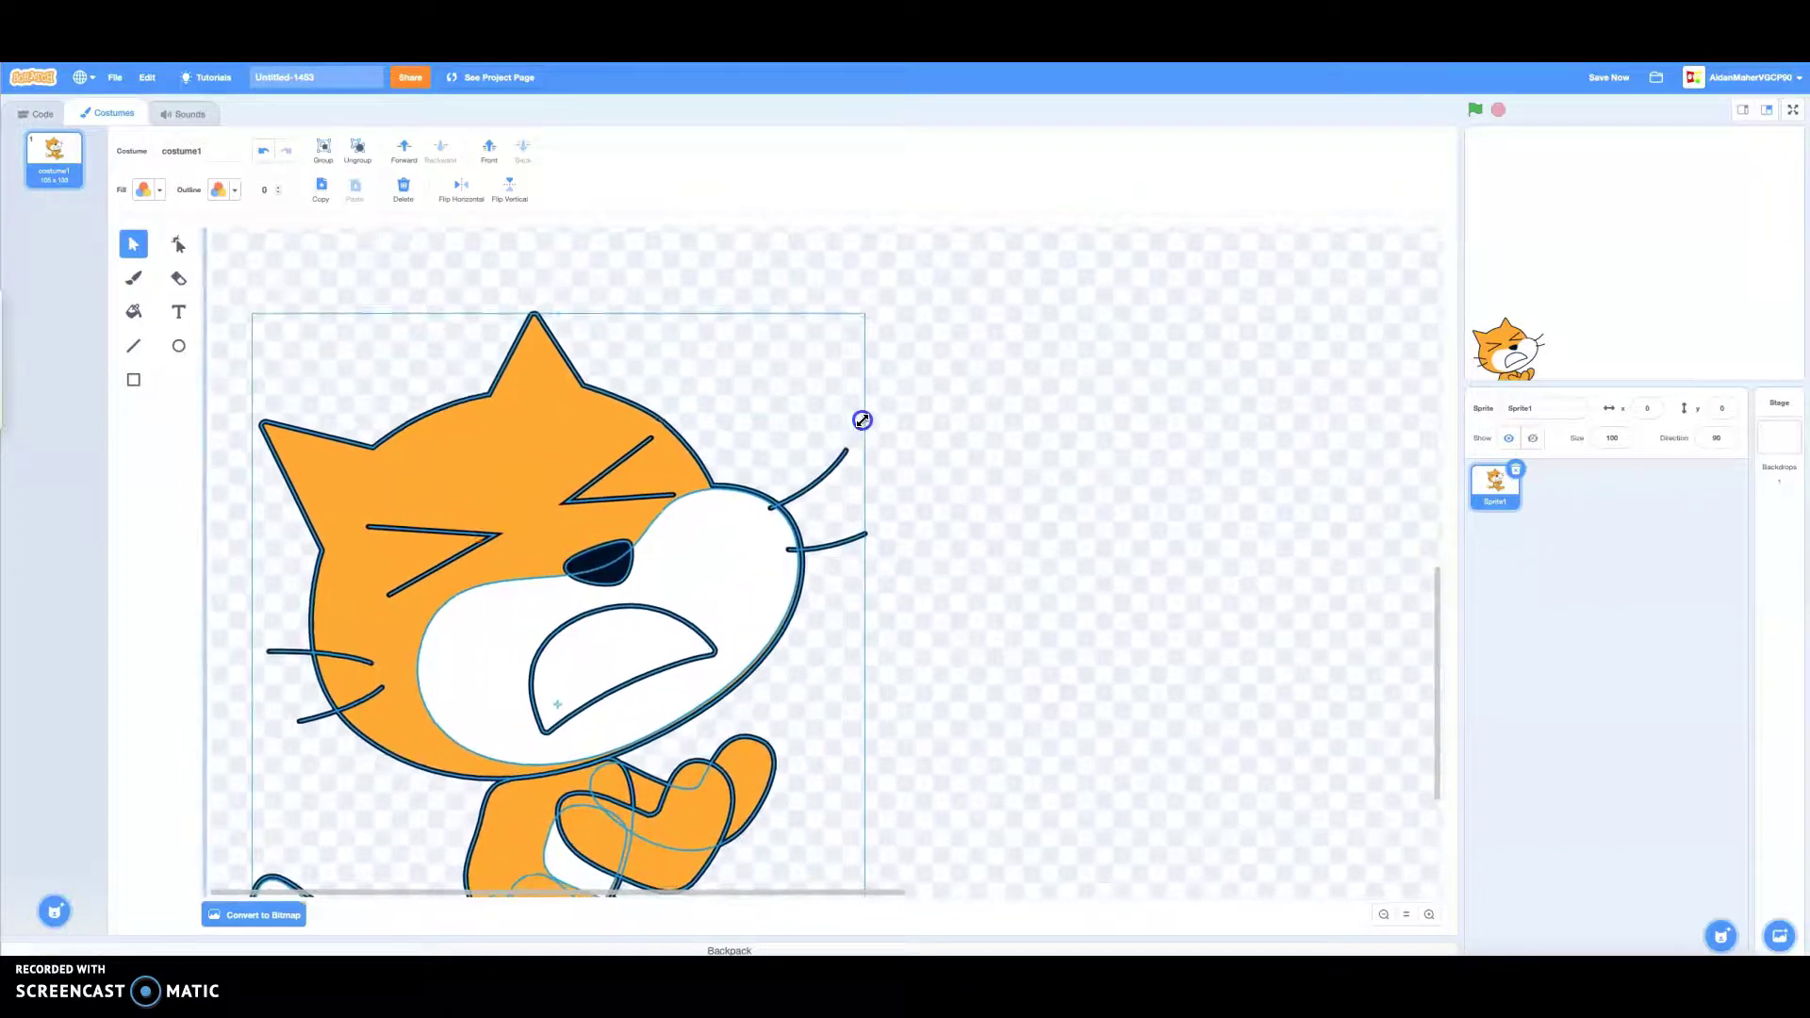
click(932, 549)
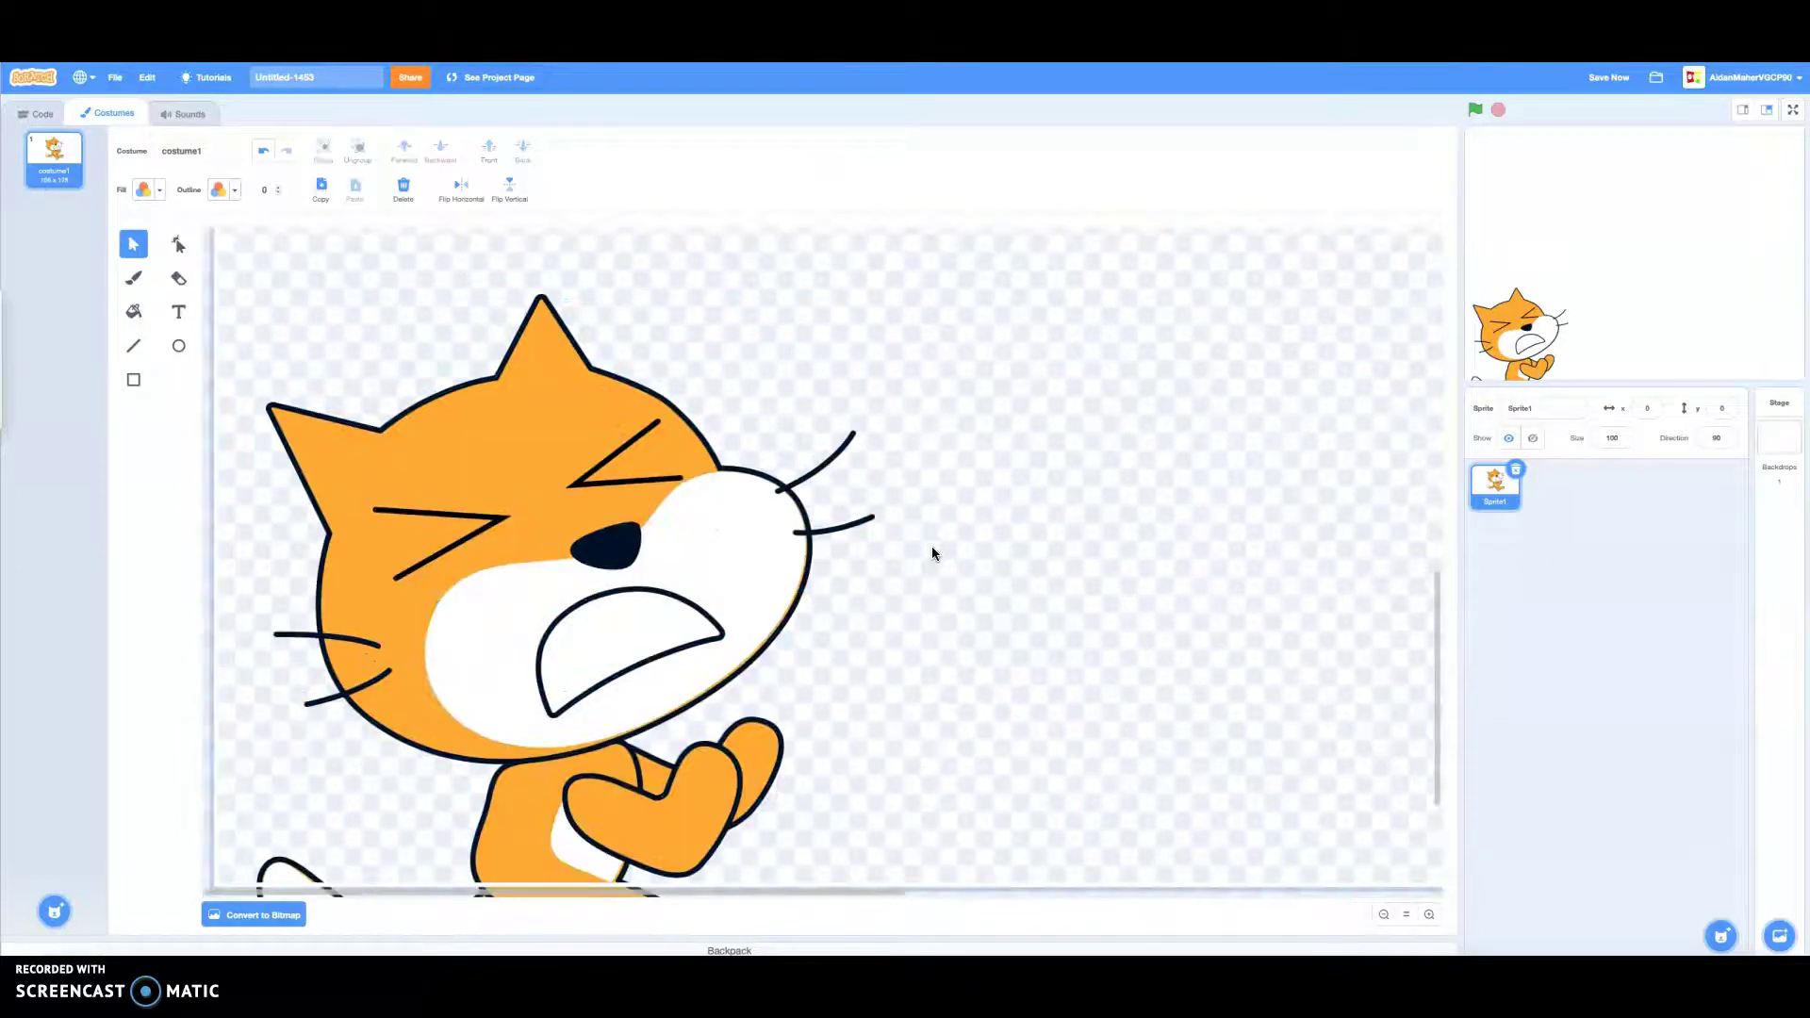
Step: Reshape the cat's leg outline by nudging one point and deleting another
scroll(932, 554, down, 3)
scroll(932, 553, up, 3)
scroll(931, 554, down, 3)
click(582, 800)
click(179, 244)
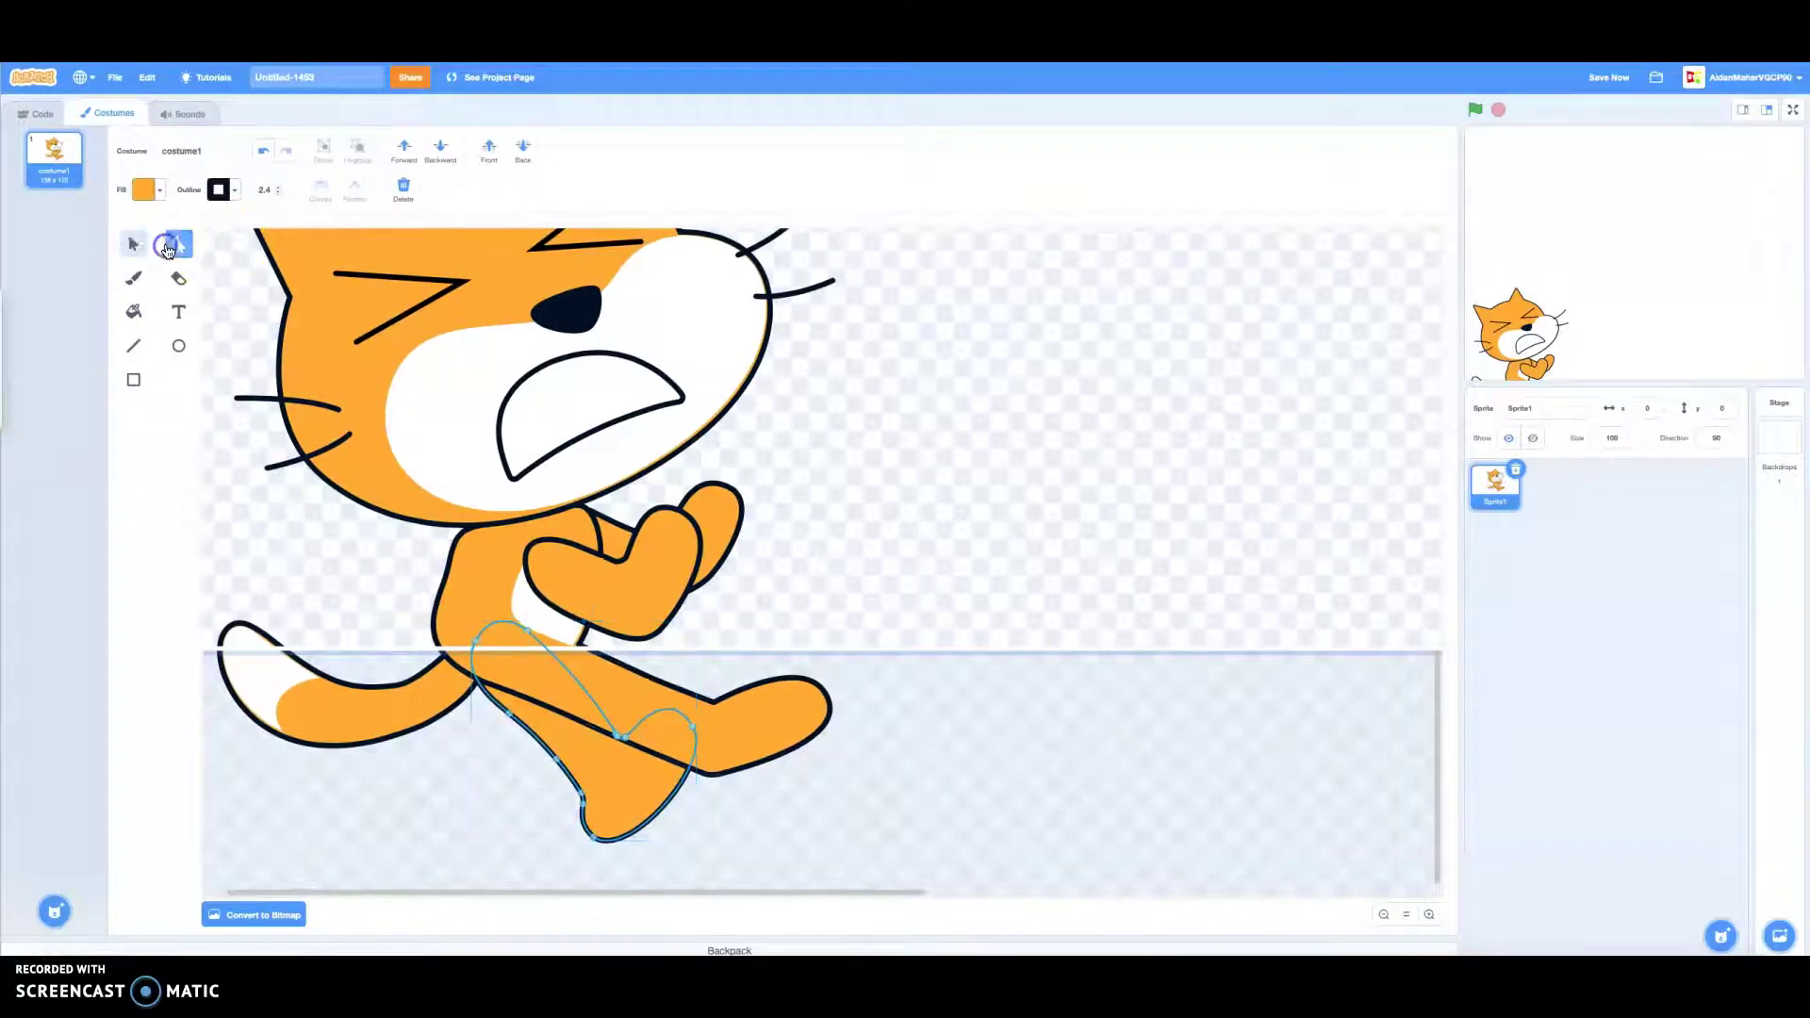
drag(592, 841, 609, 834)
click(585, 806)
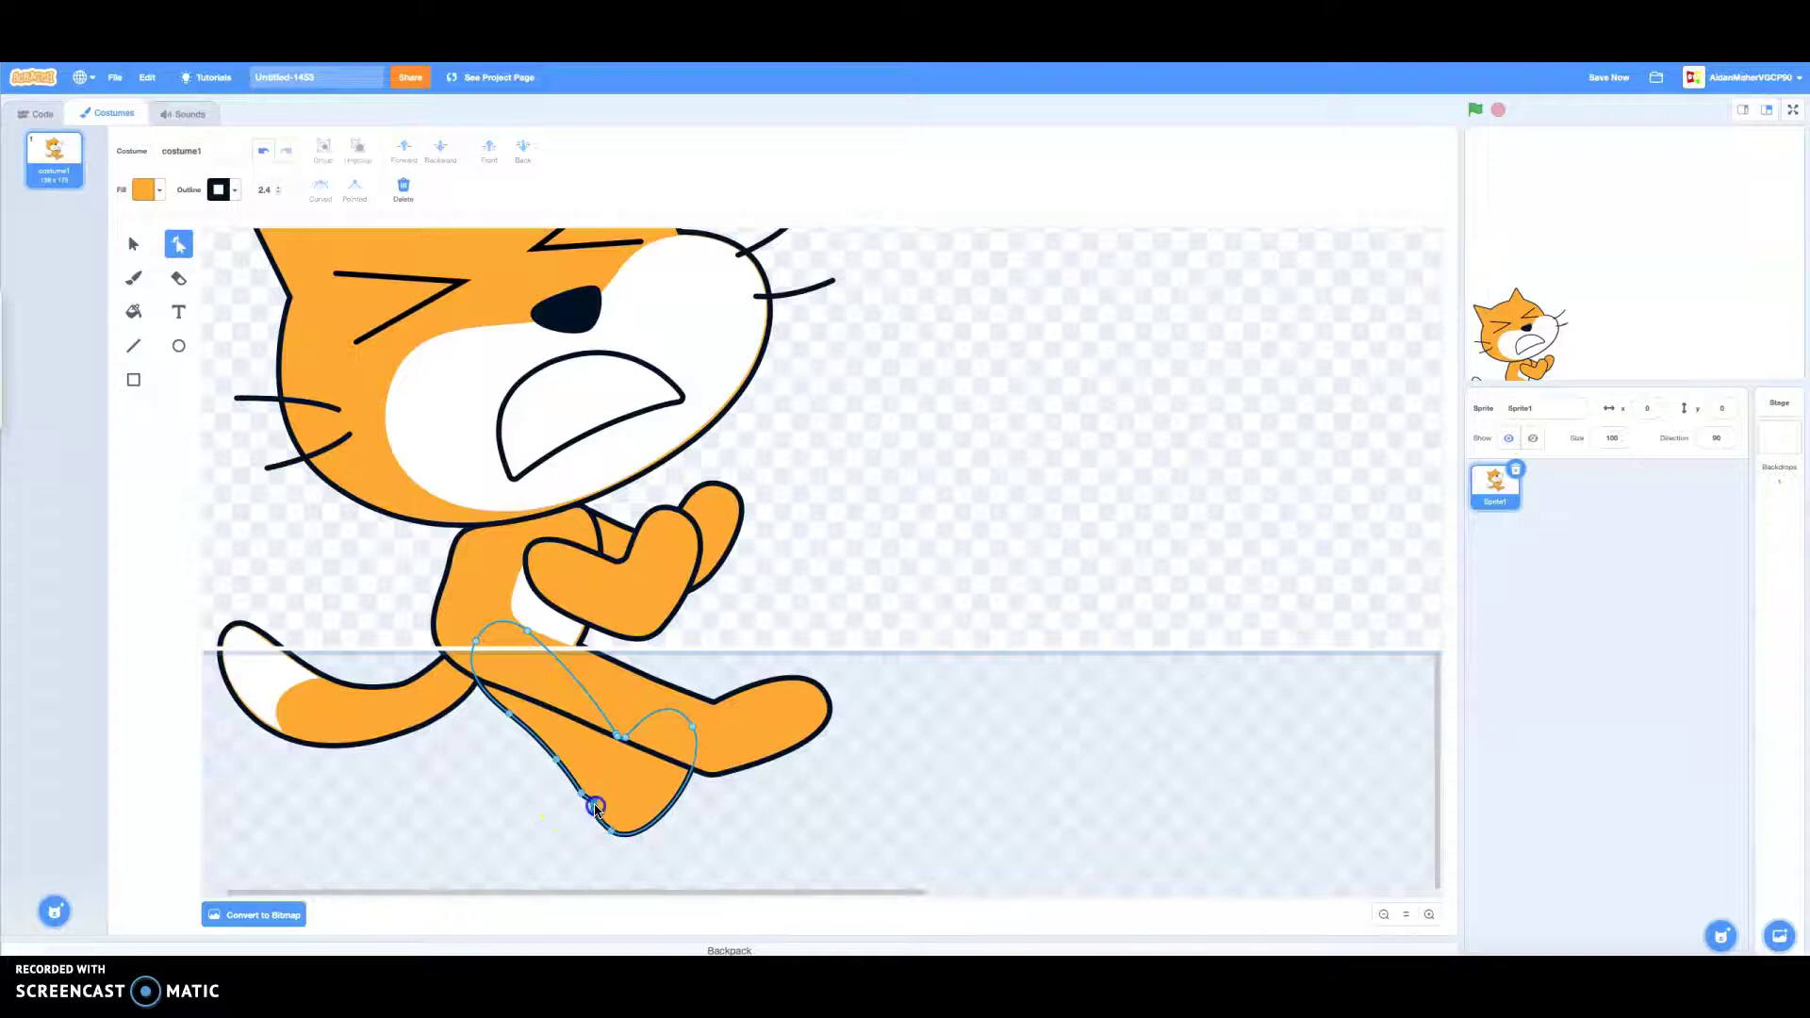
click(412, 194)
scroll(907, 510, up, 1)
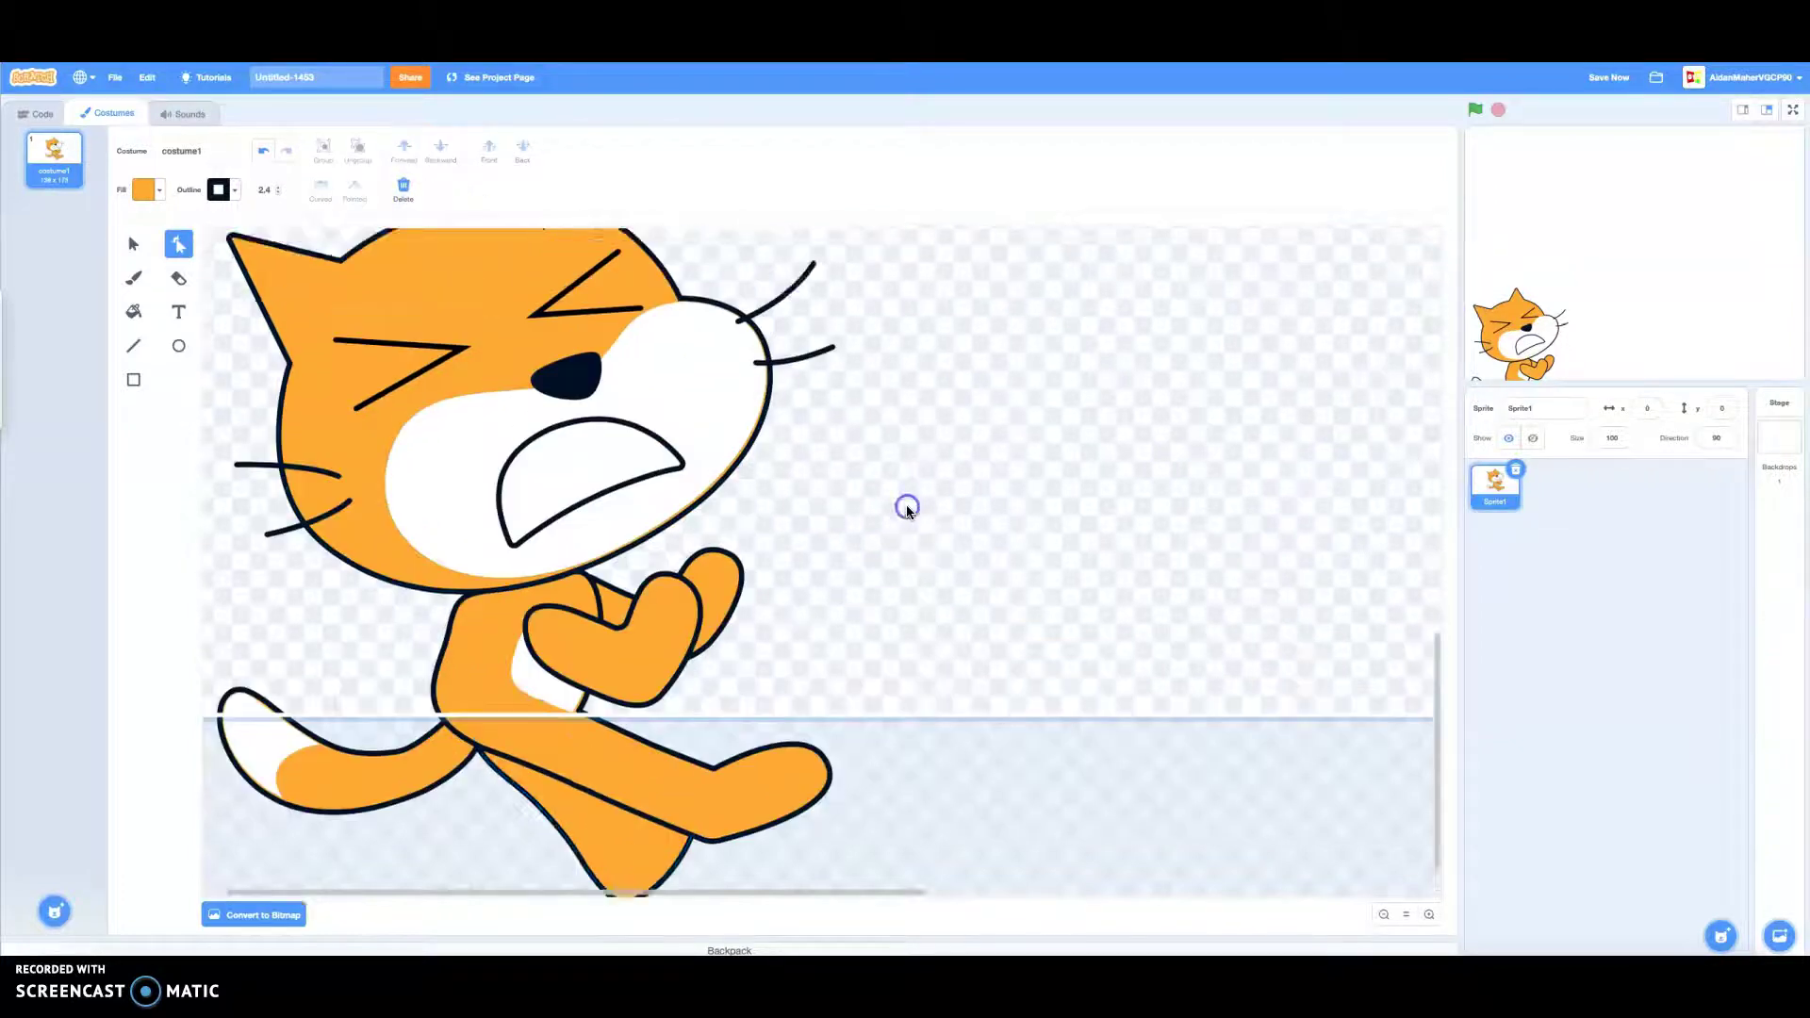
scroll(907, 509, up, 5)
scroll(1224, 671, right, 3)
Step: Place an orange 'RAAAAAAAAGH!!!!' caption at the left edge above the cat, then set the fill hue to red
click(1406, 914)
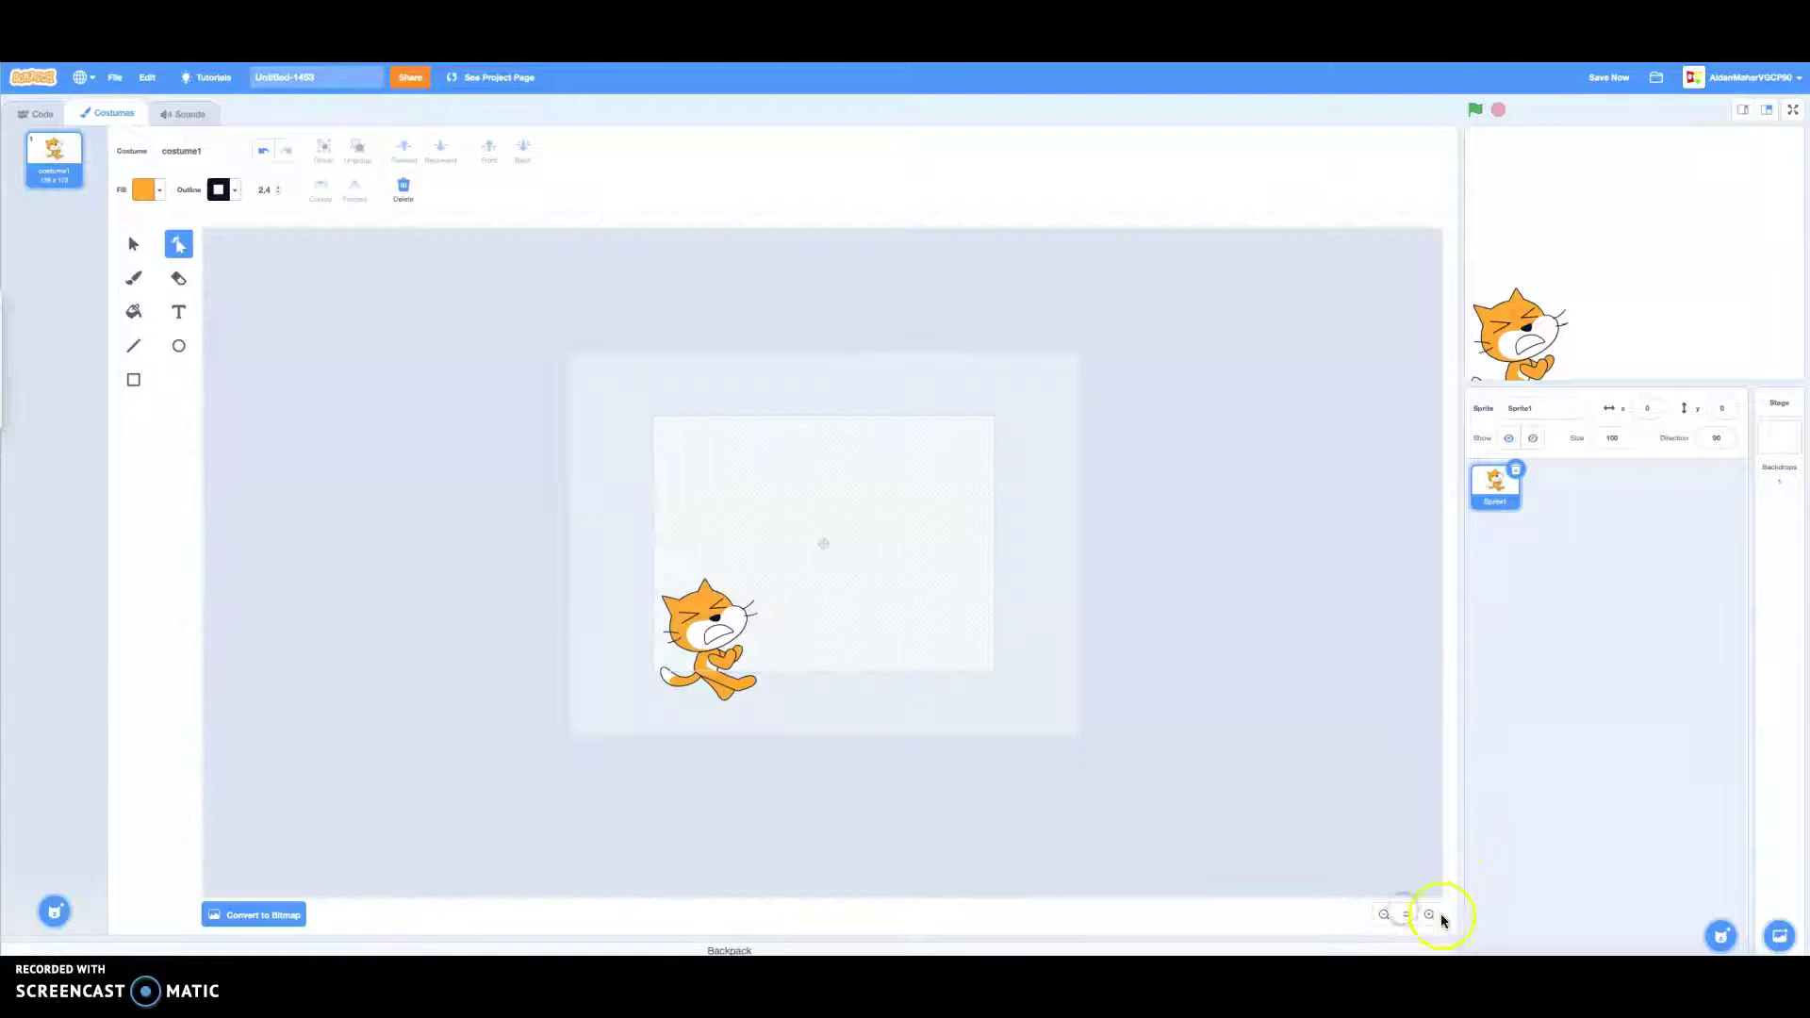
click(1428, 916)
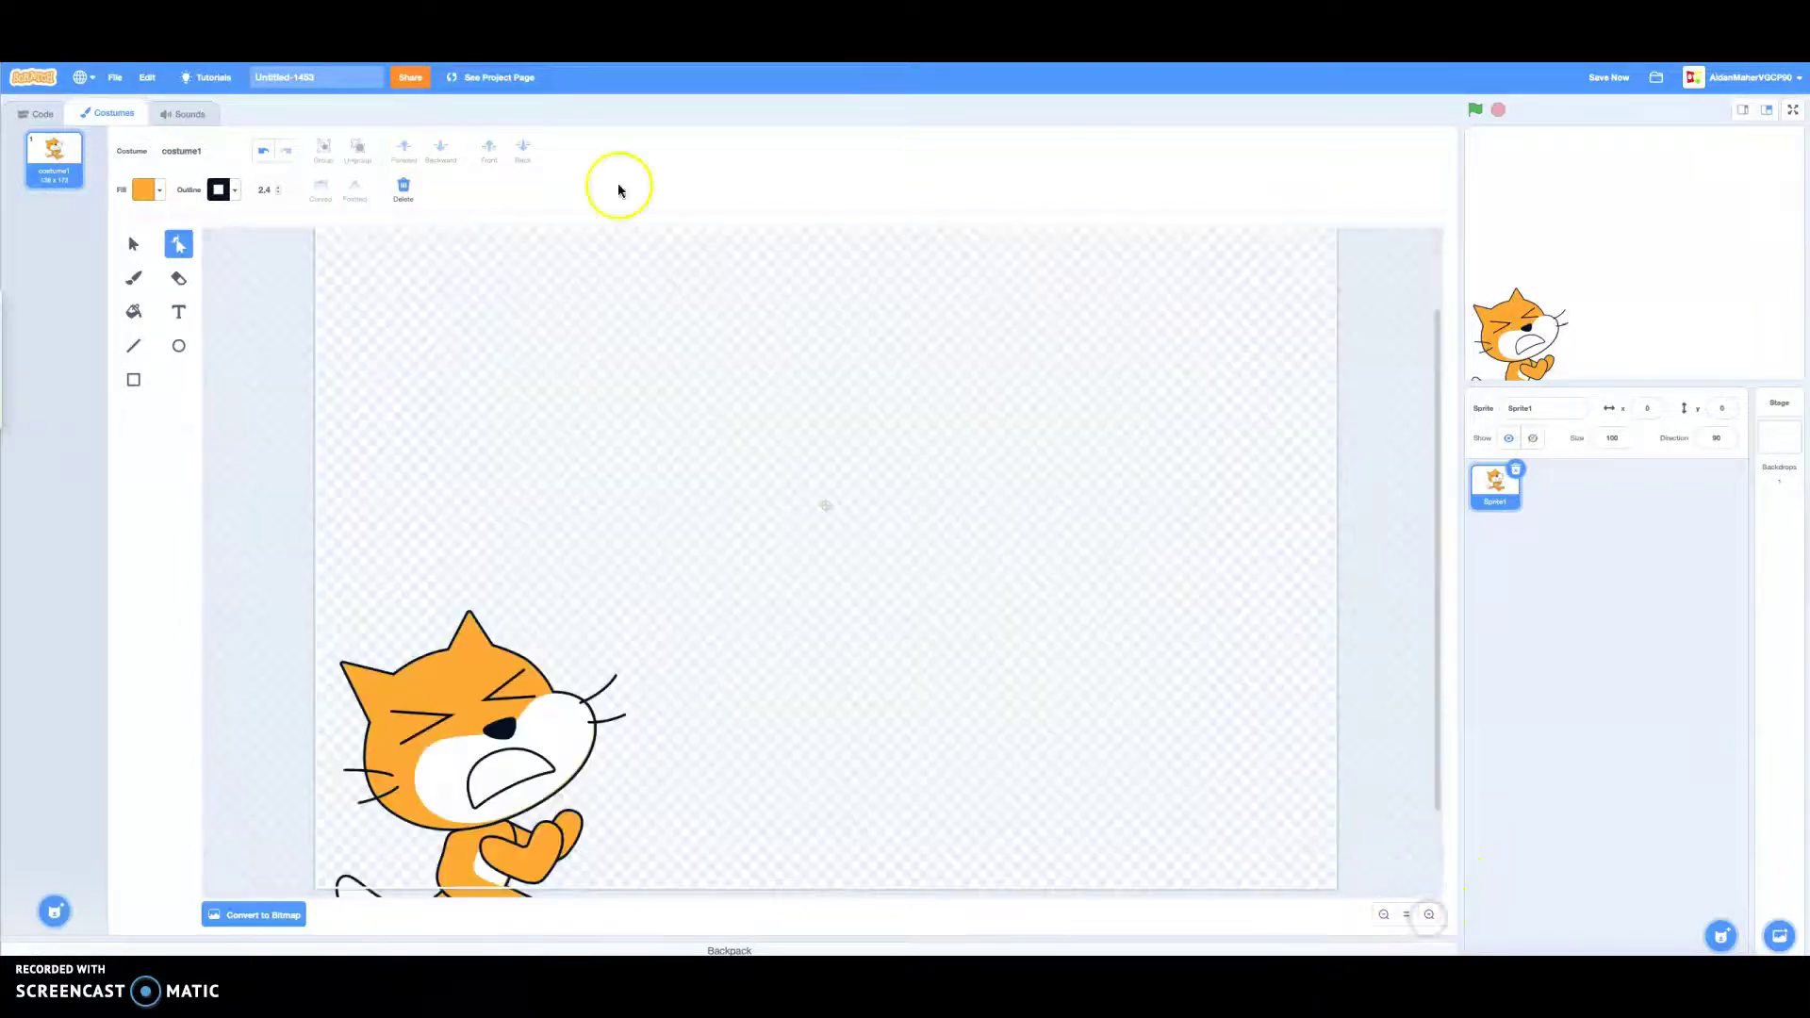
click(180, 314)
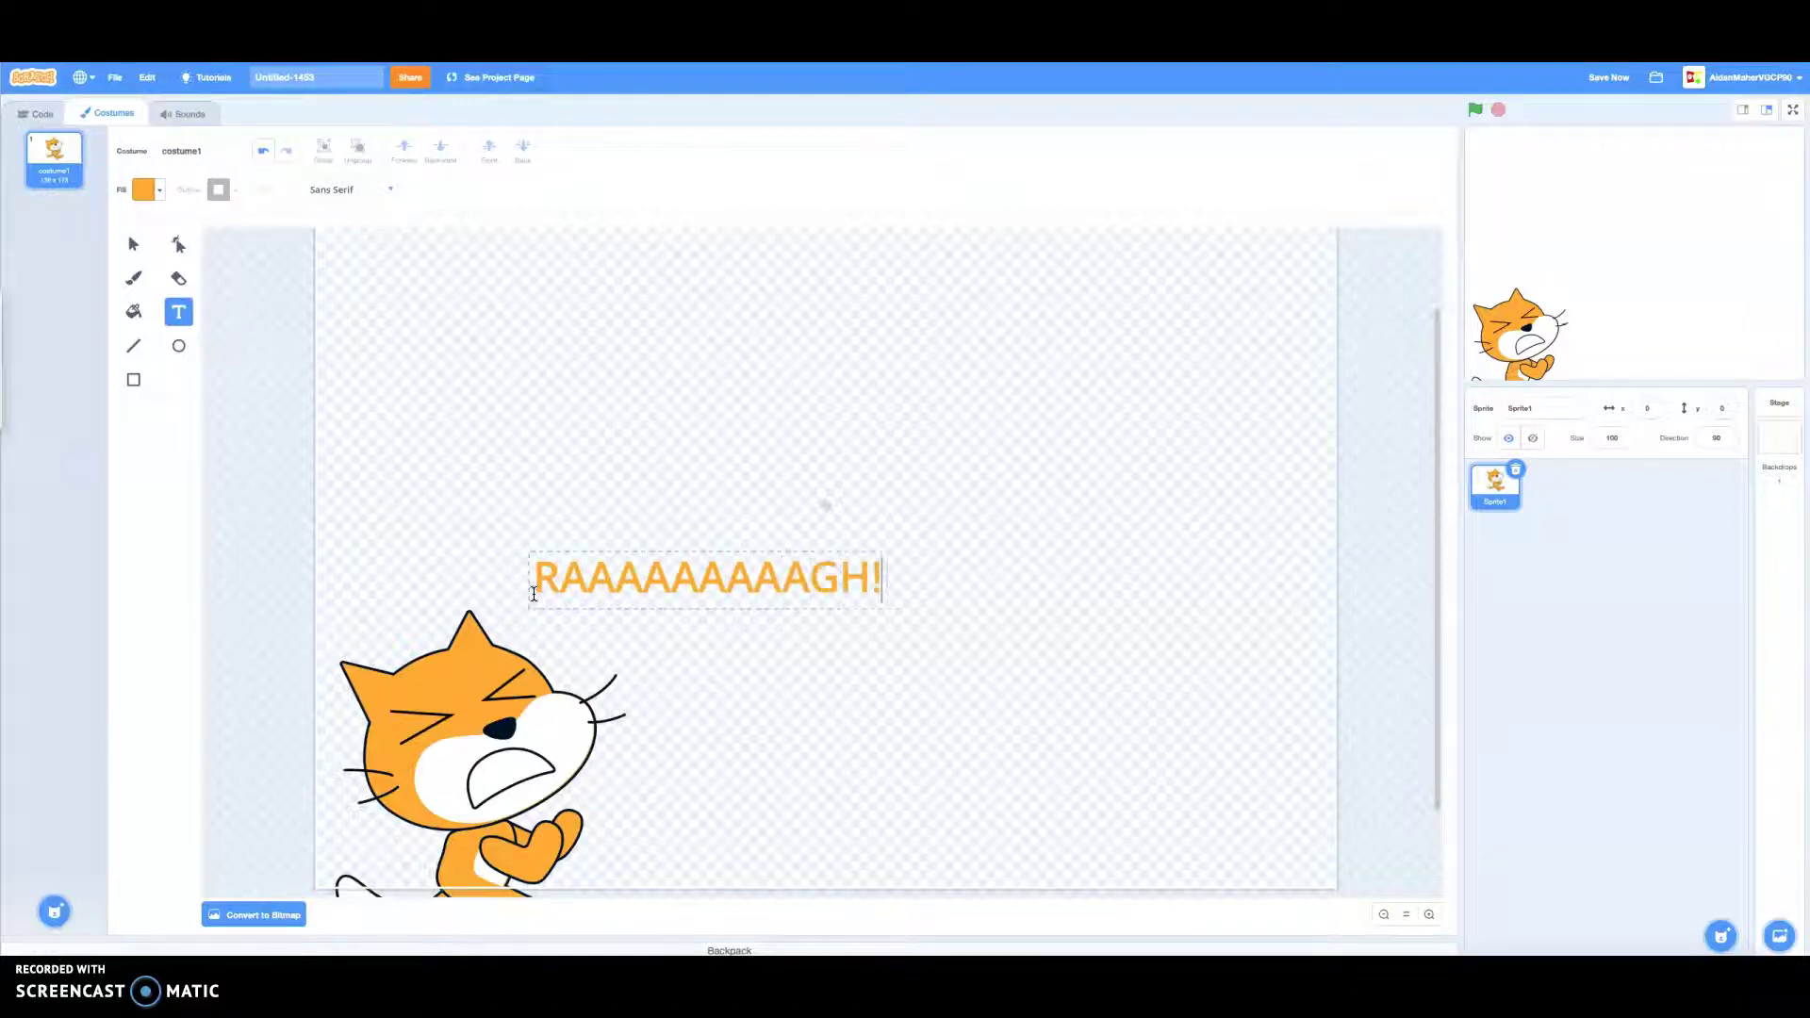
drag(667, 578, 462, 592)
click(399, 355)
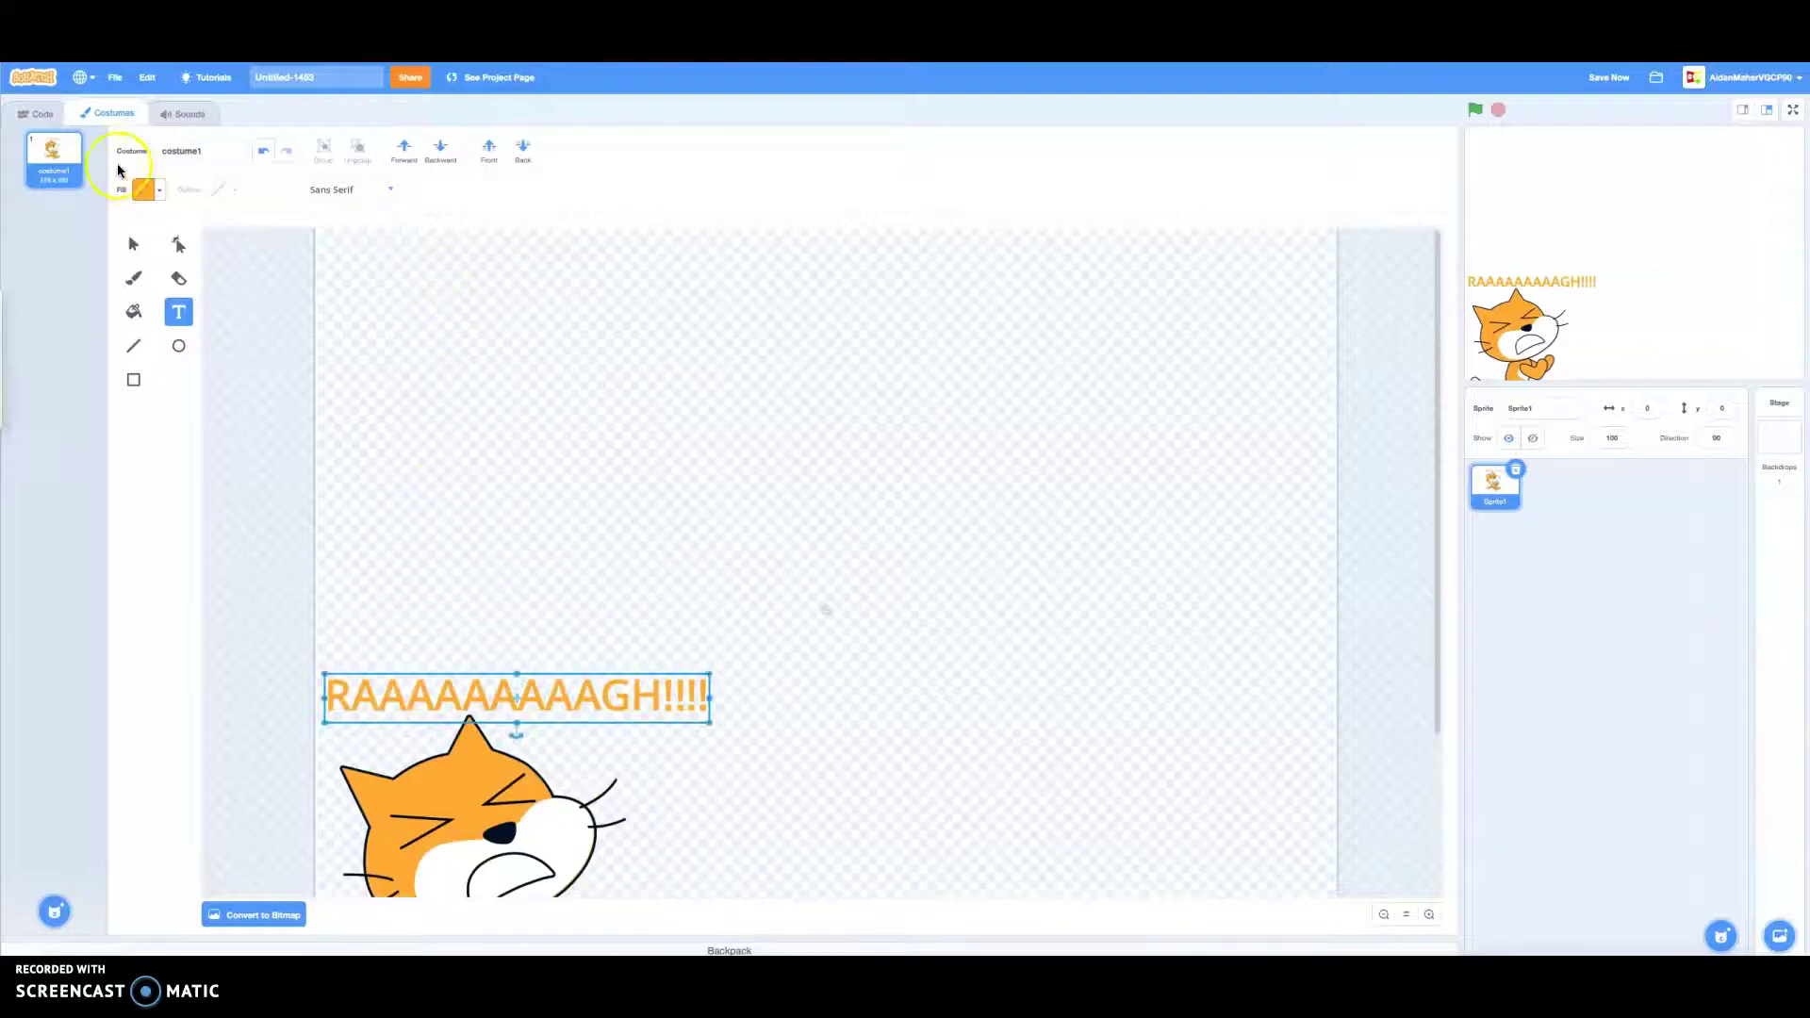
click(144, 190)
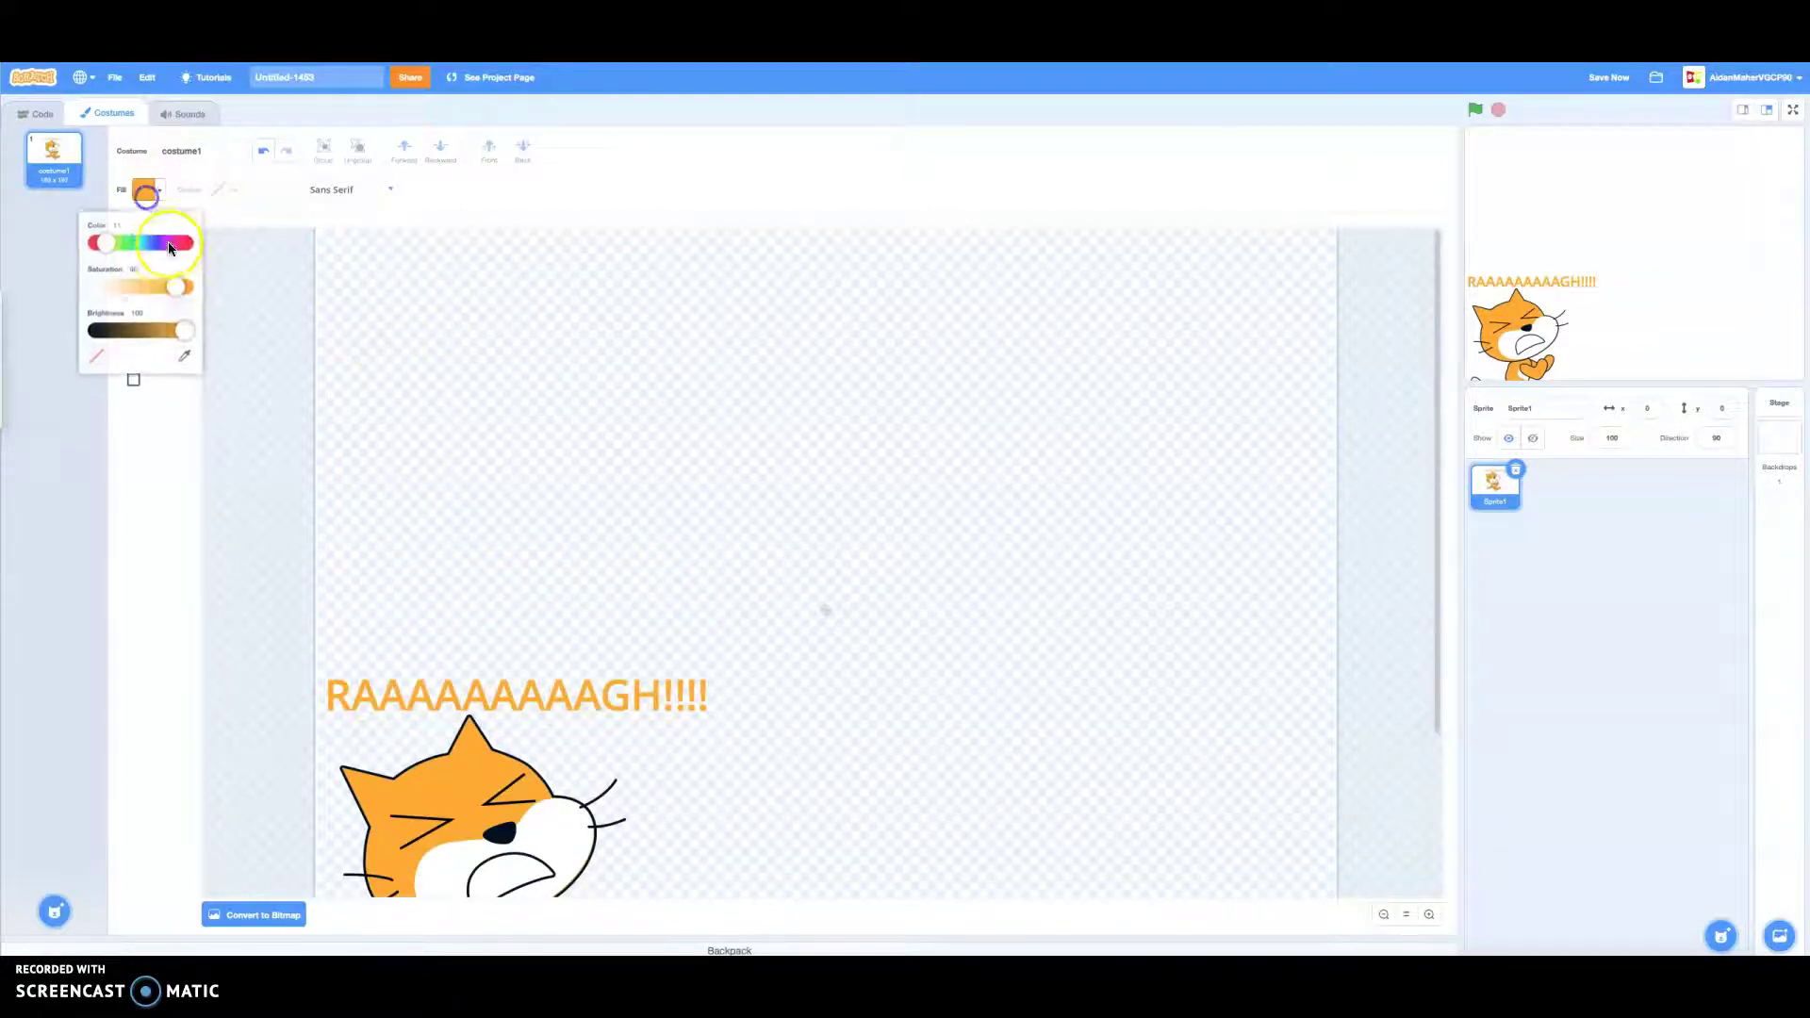
click(97, 240)
Step: Add a full-saturation red 'THE' near the top in the Handwriting font
click(450, 464)
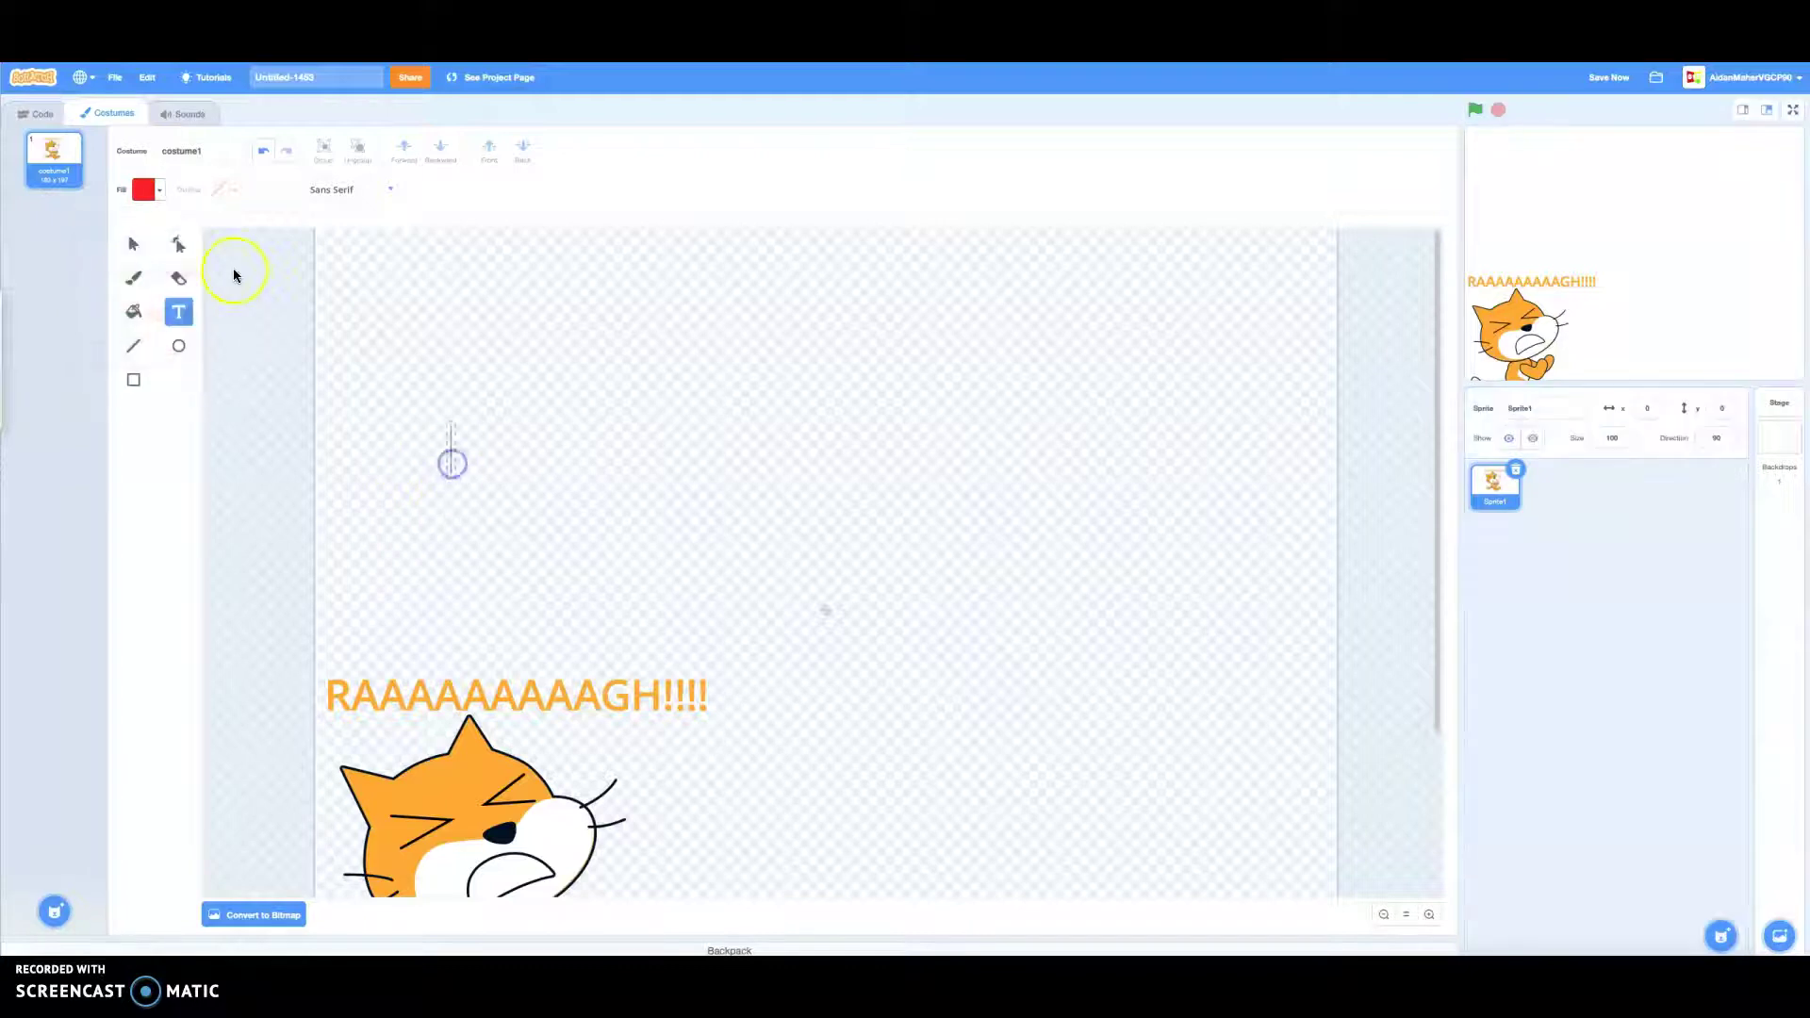
click(144, 190)
click(182, 283)
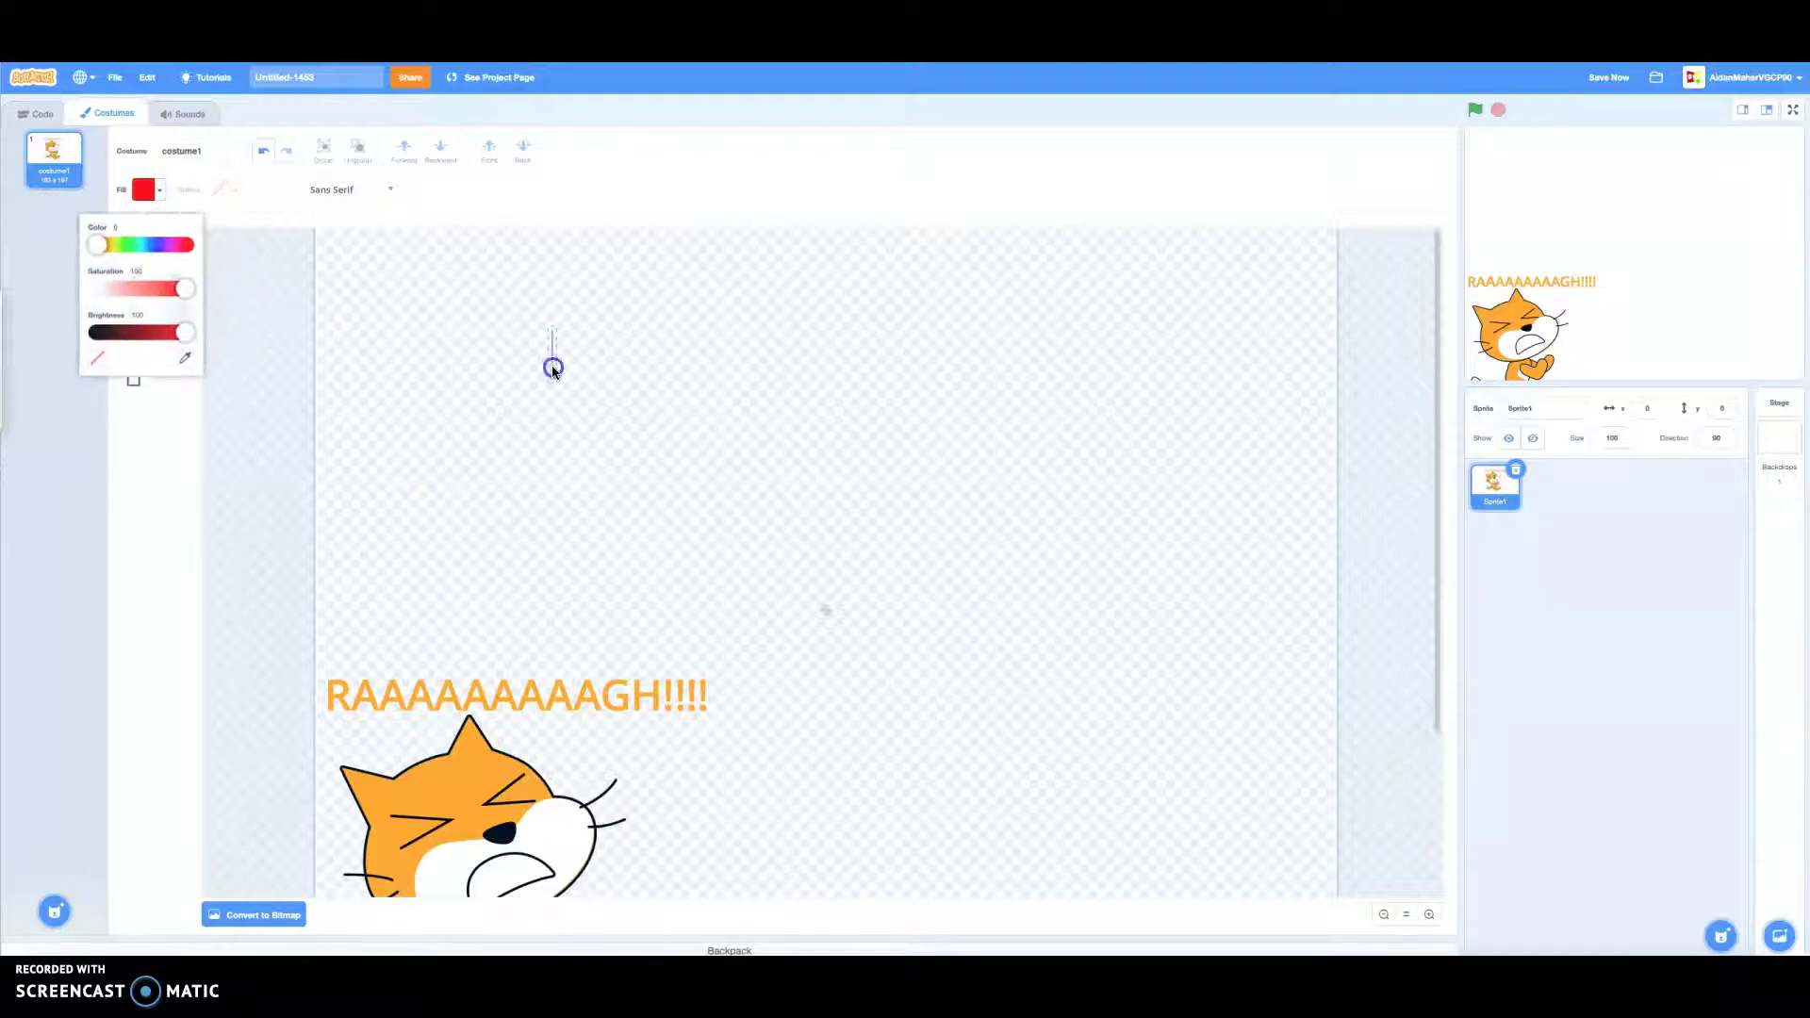
click(552, 367)
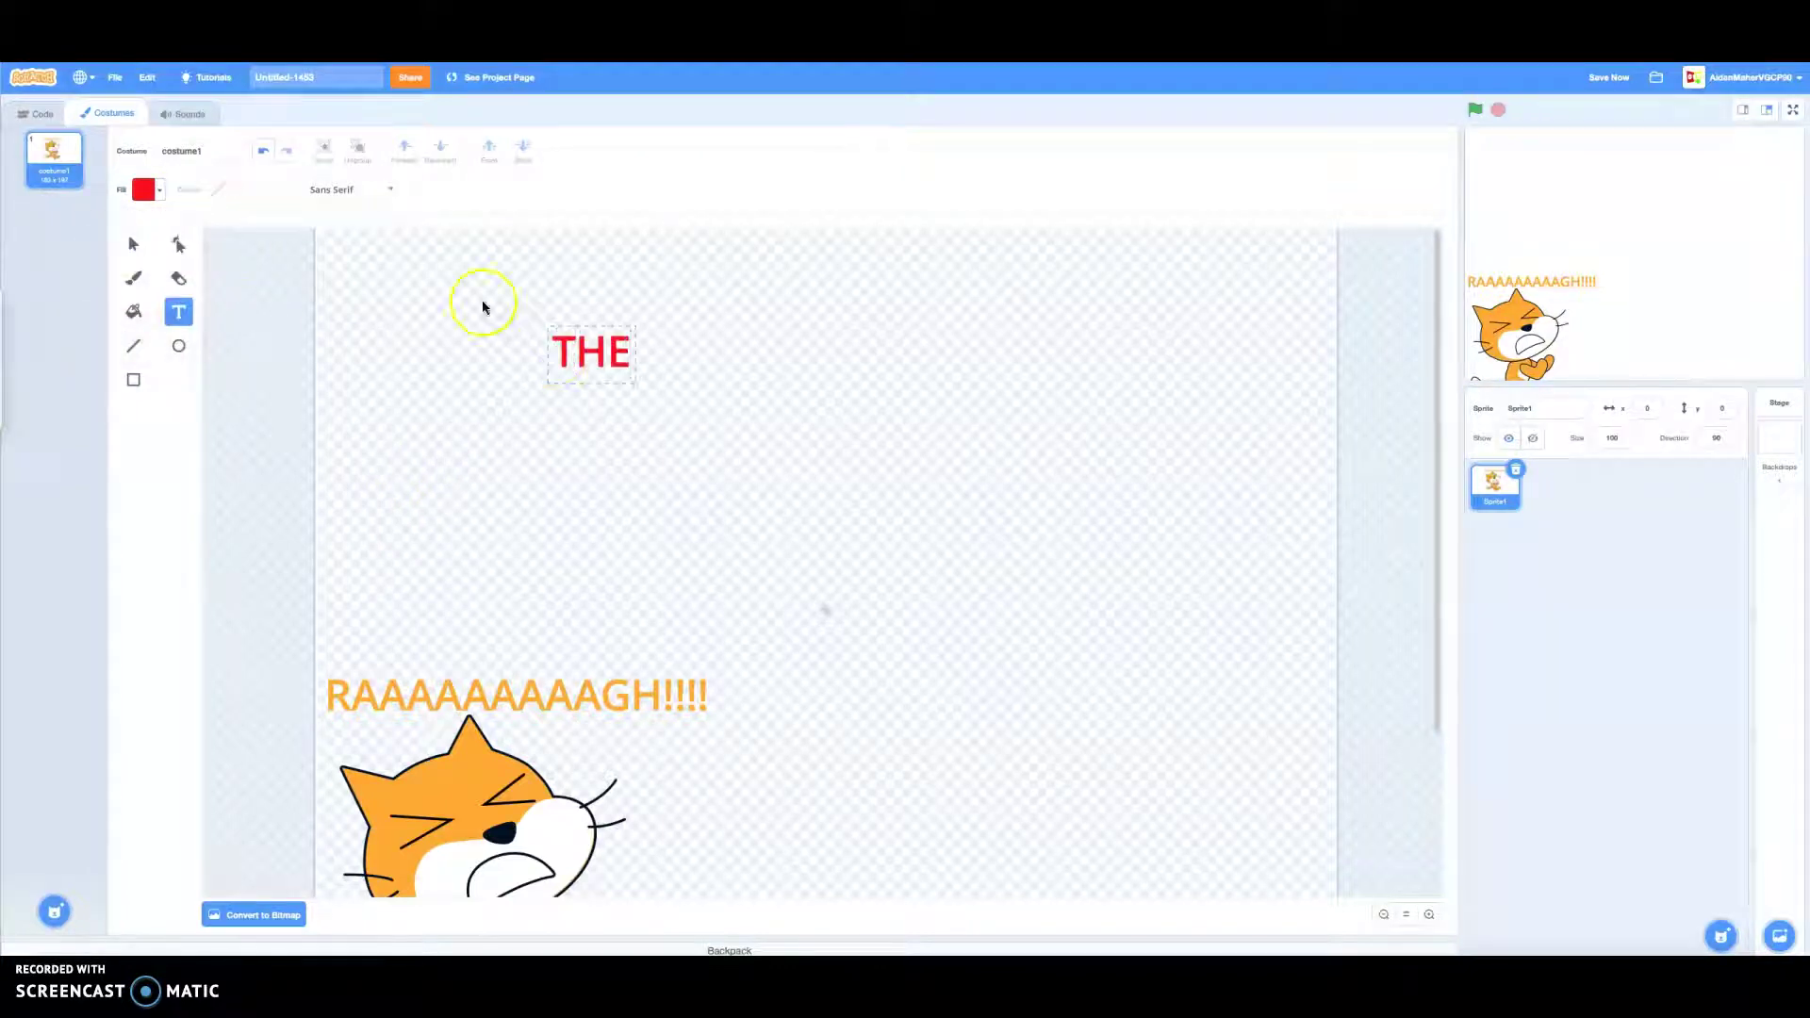
click(374, 190)
click(345, 191)
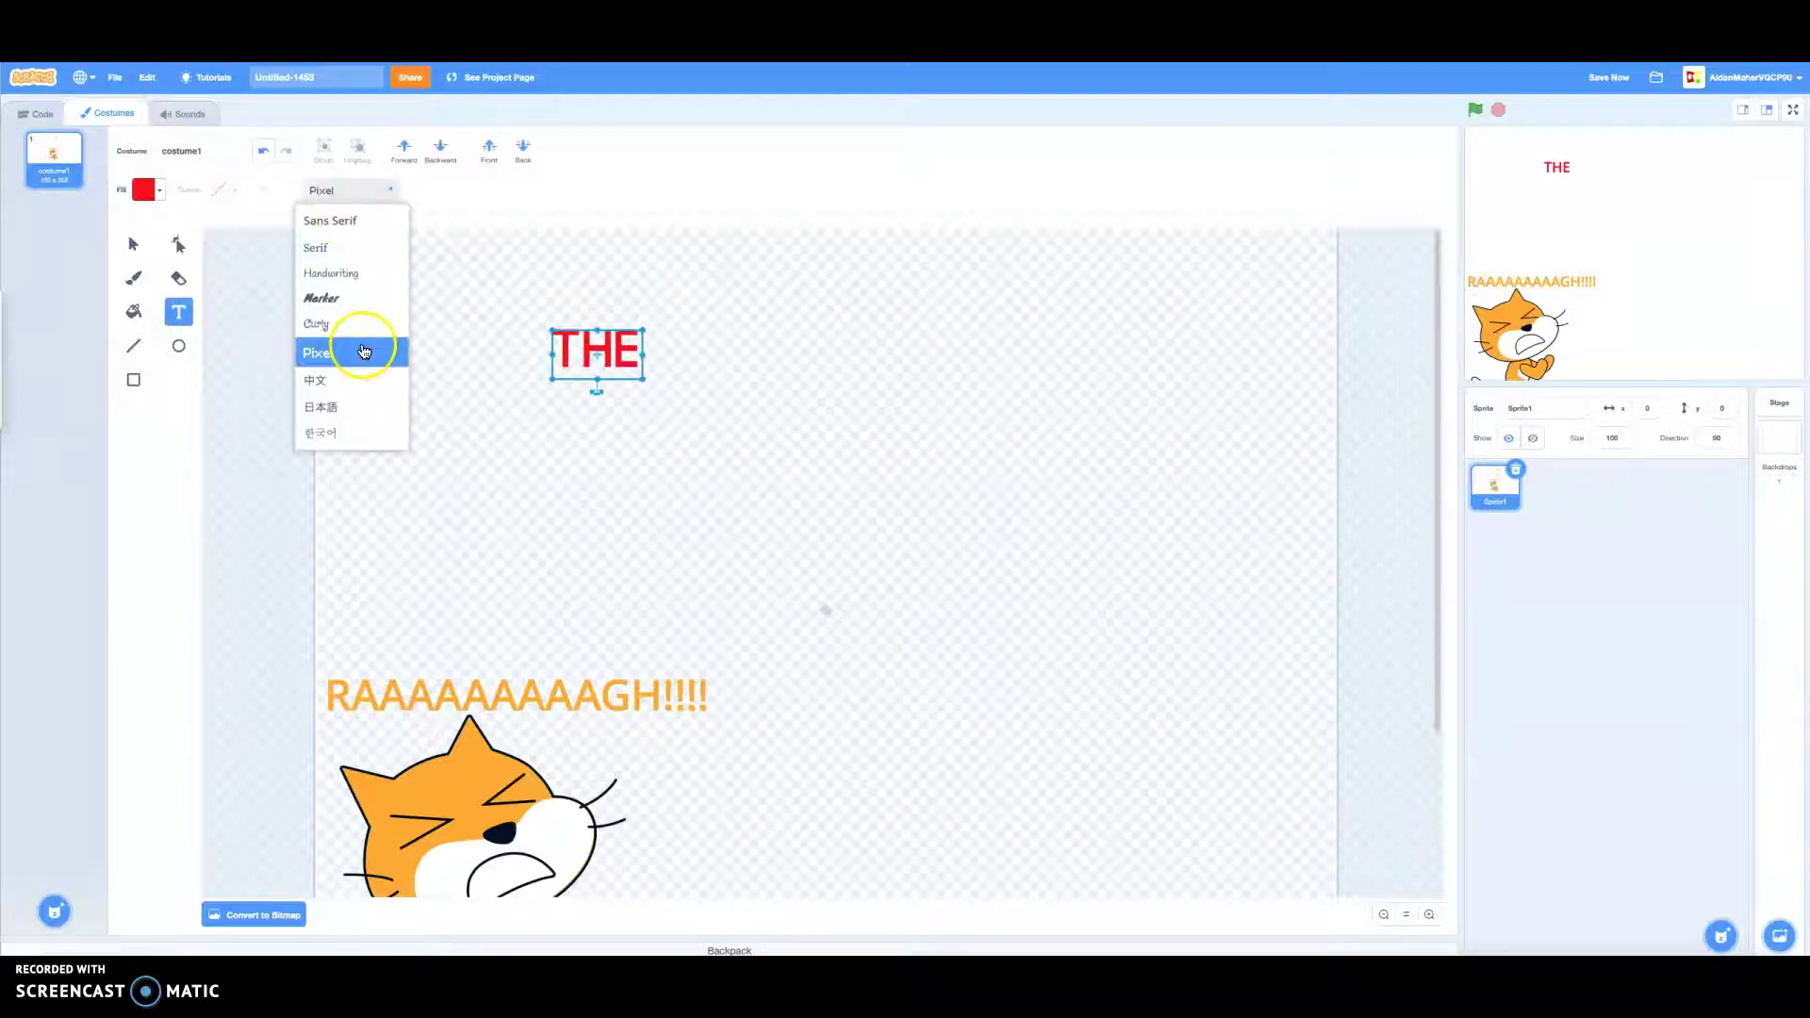
click(344, 275)
Step: Give THE a red outline of width 3, then enlarge and tilt it at the top left
click(184, 247)
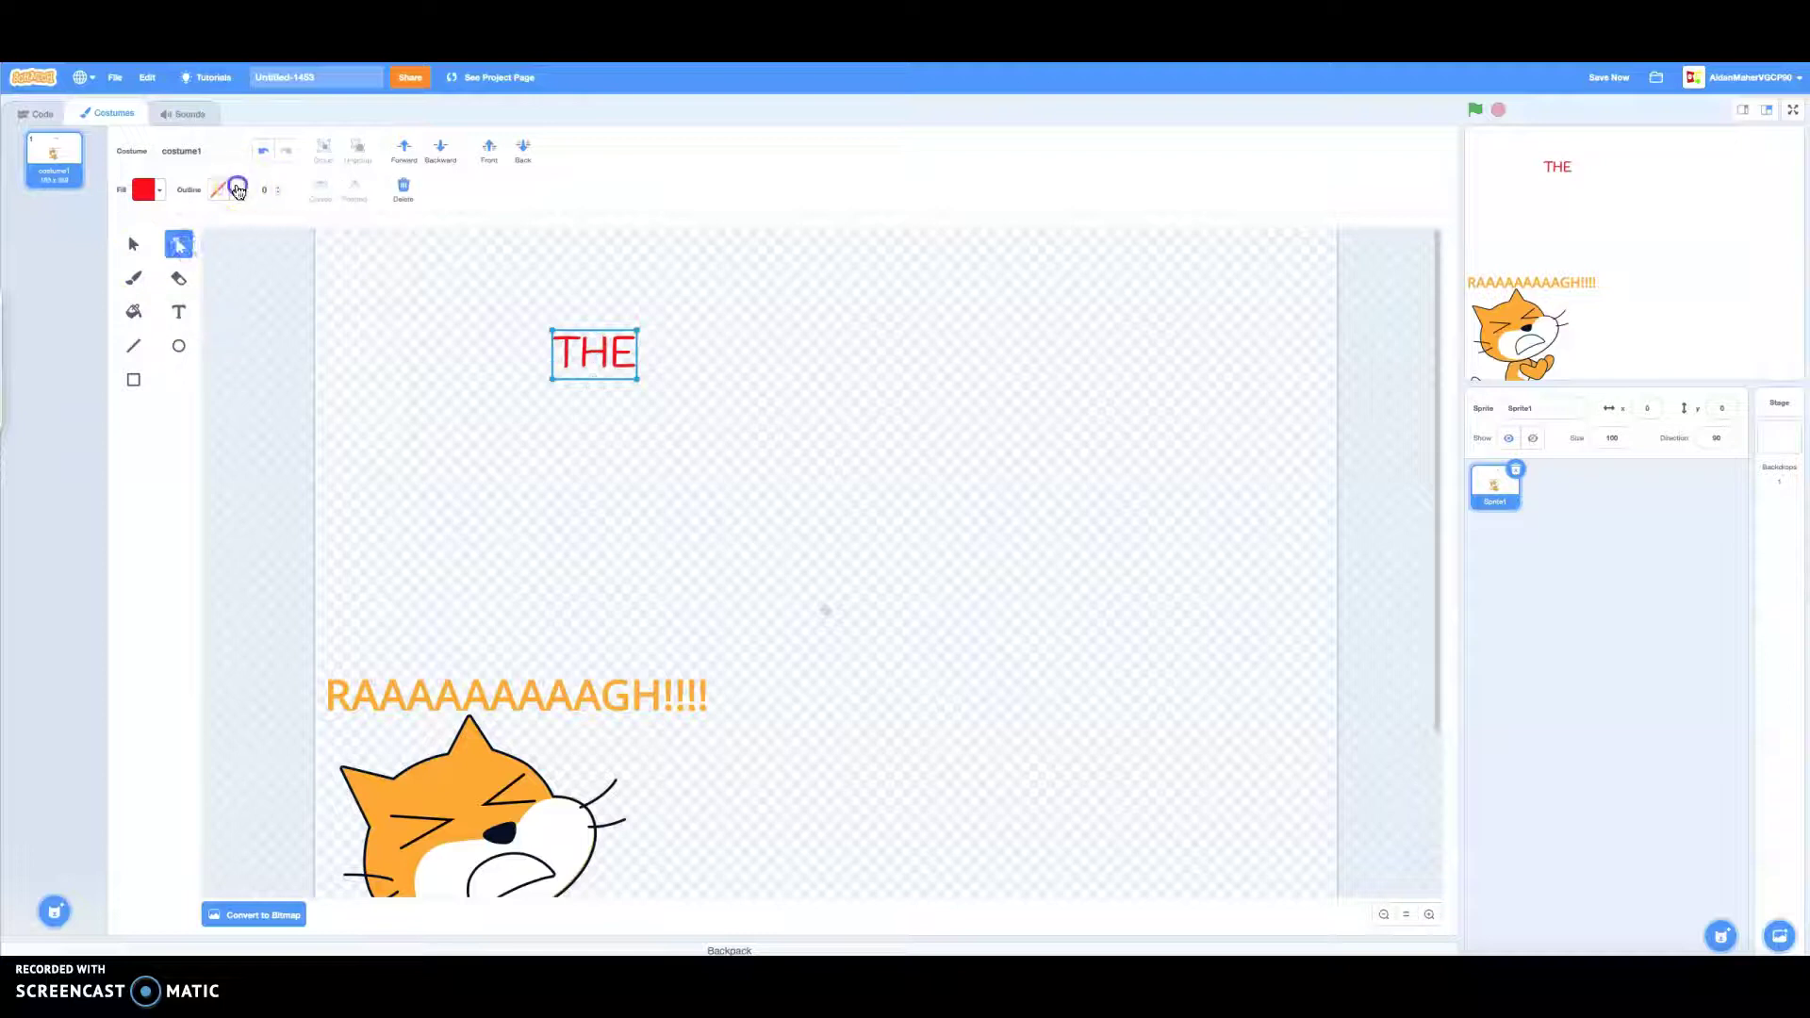
click(238, 188)
drag(202, 265, 80, 242)
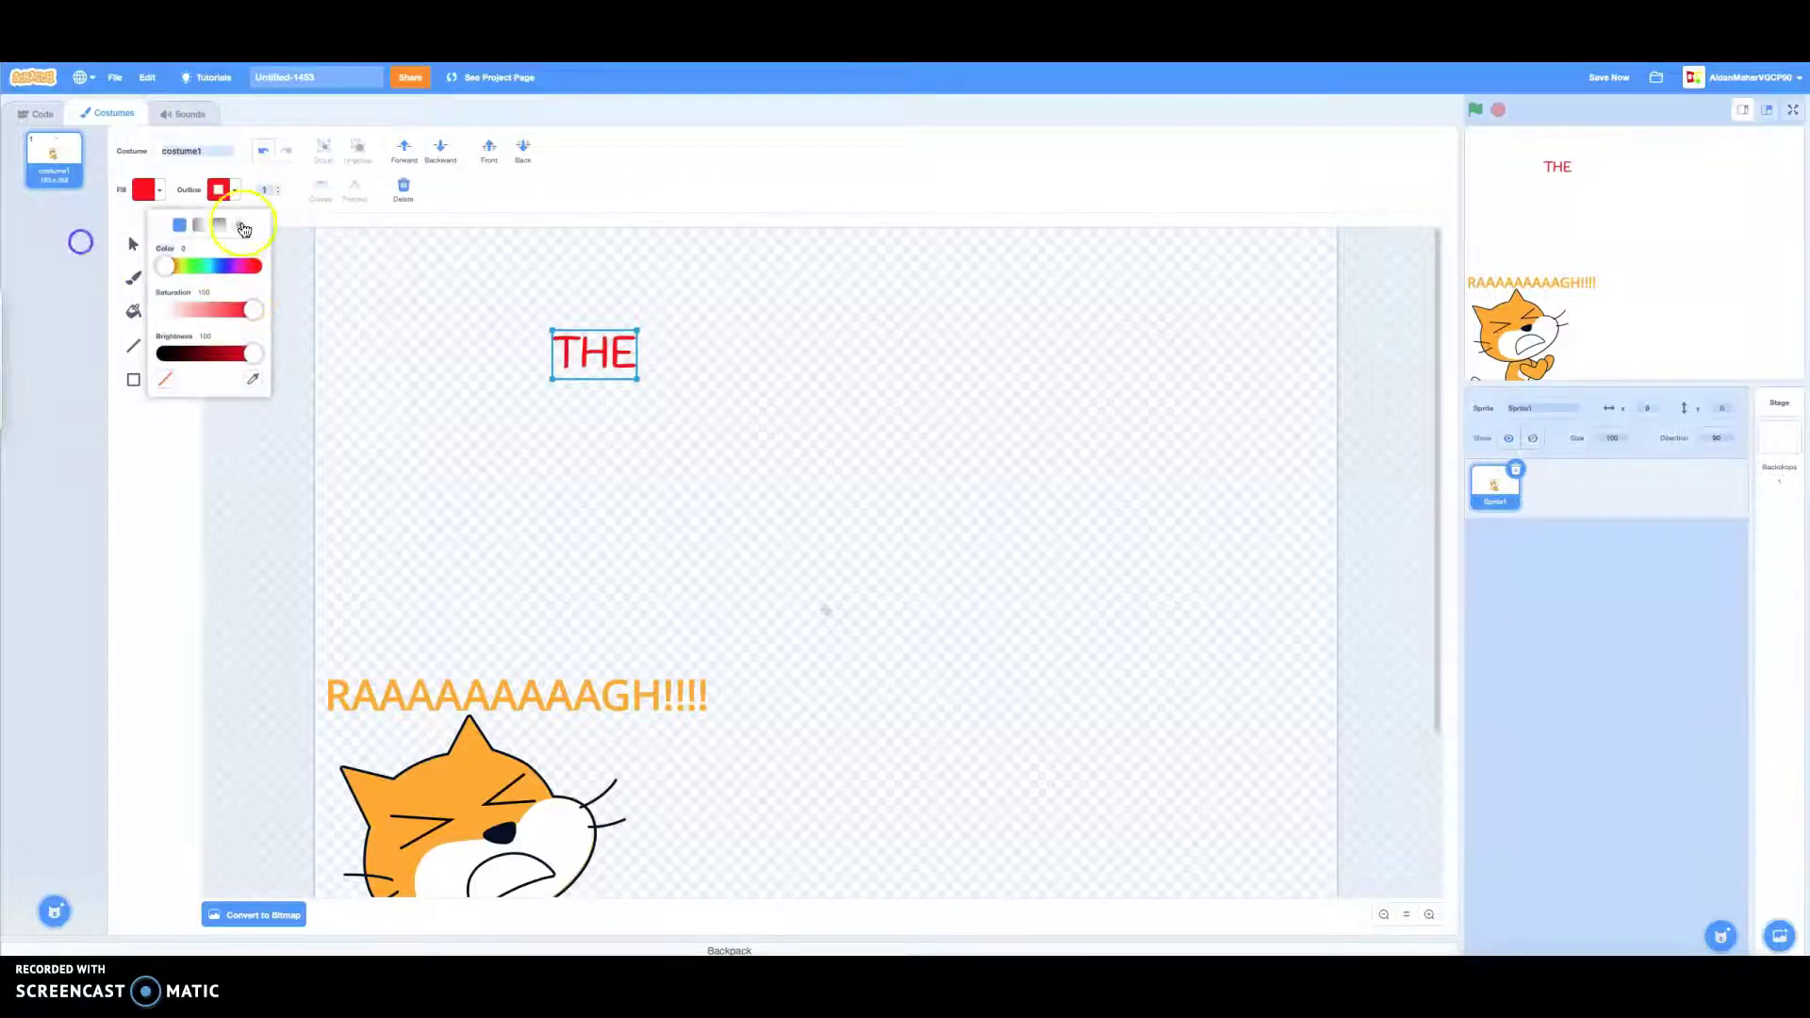
click(283, 190)
click(283, 189)
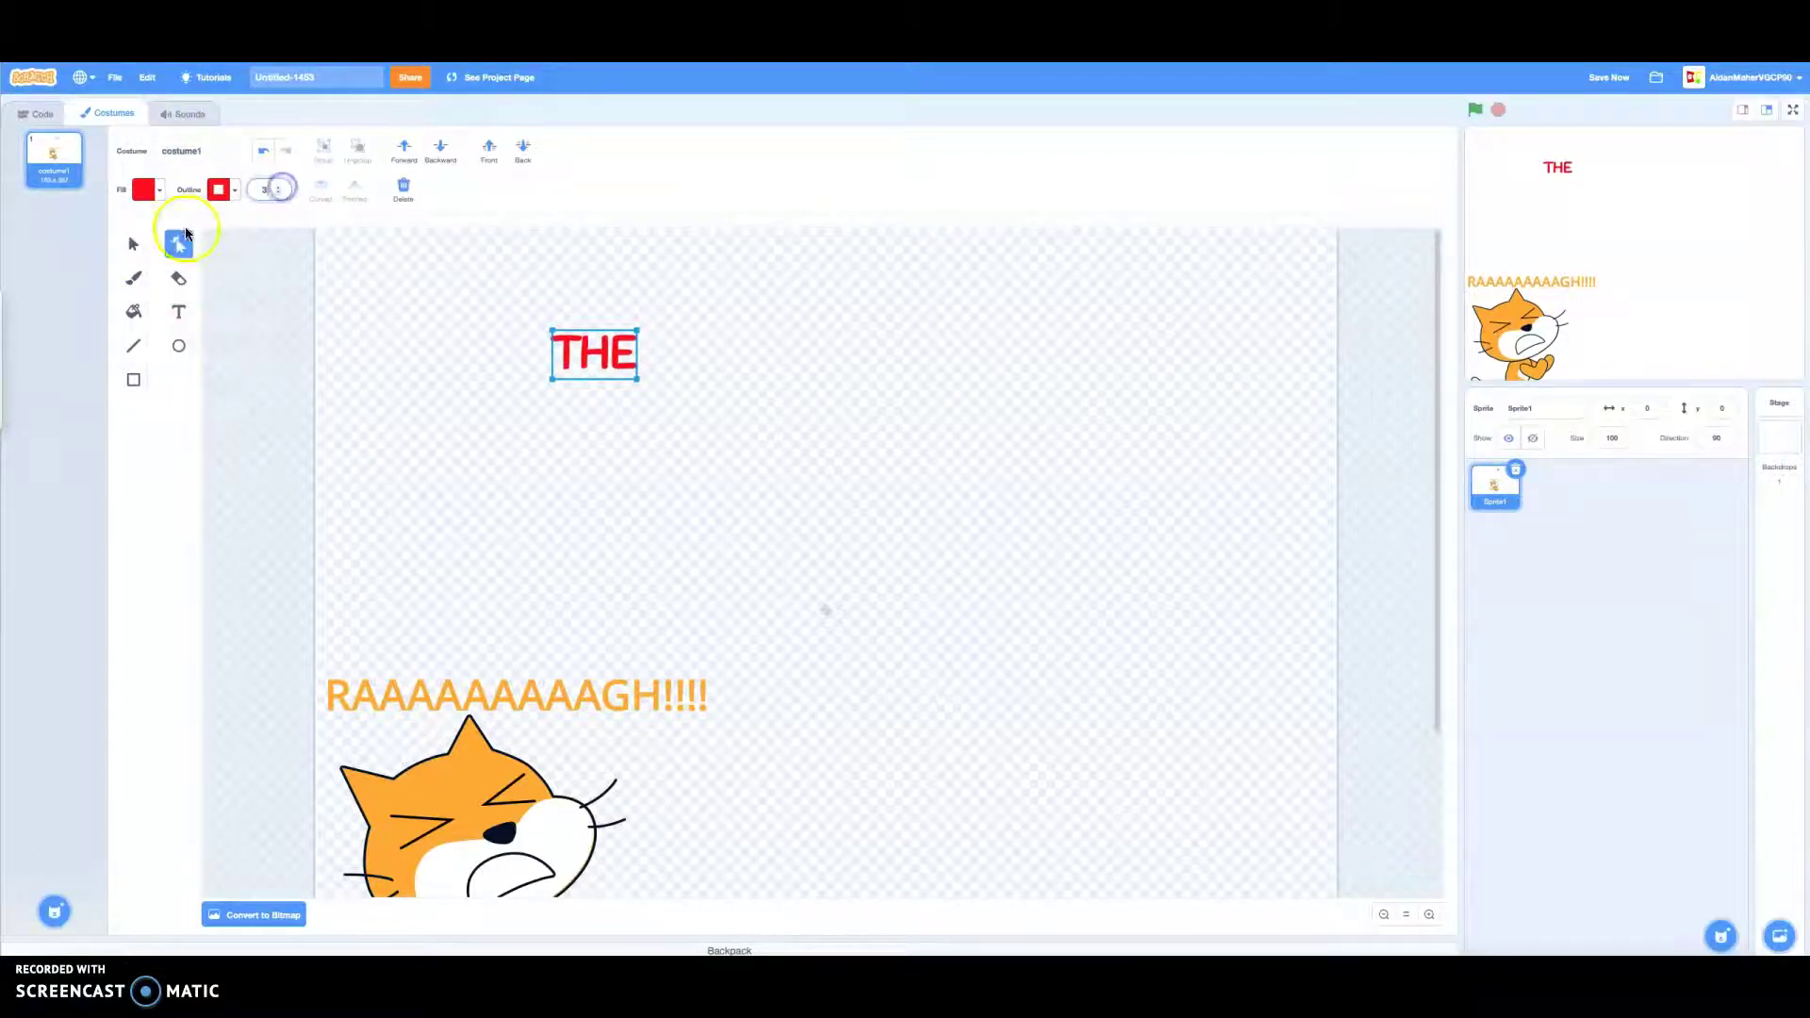
click(132, 242)
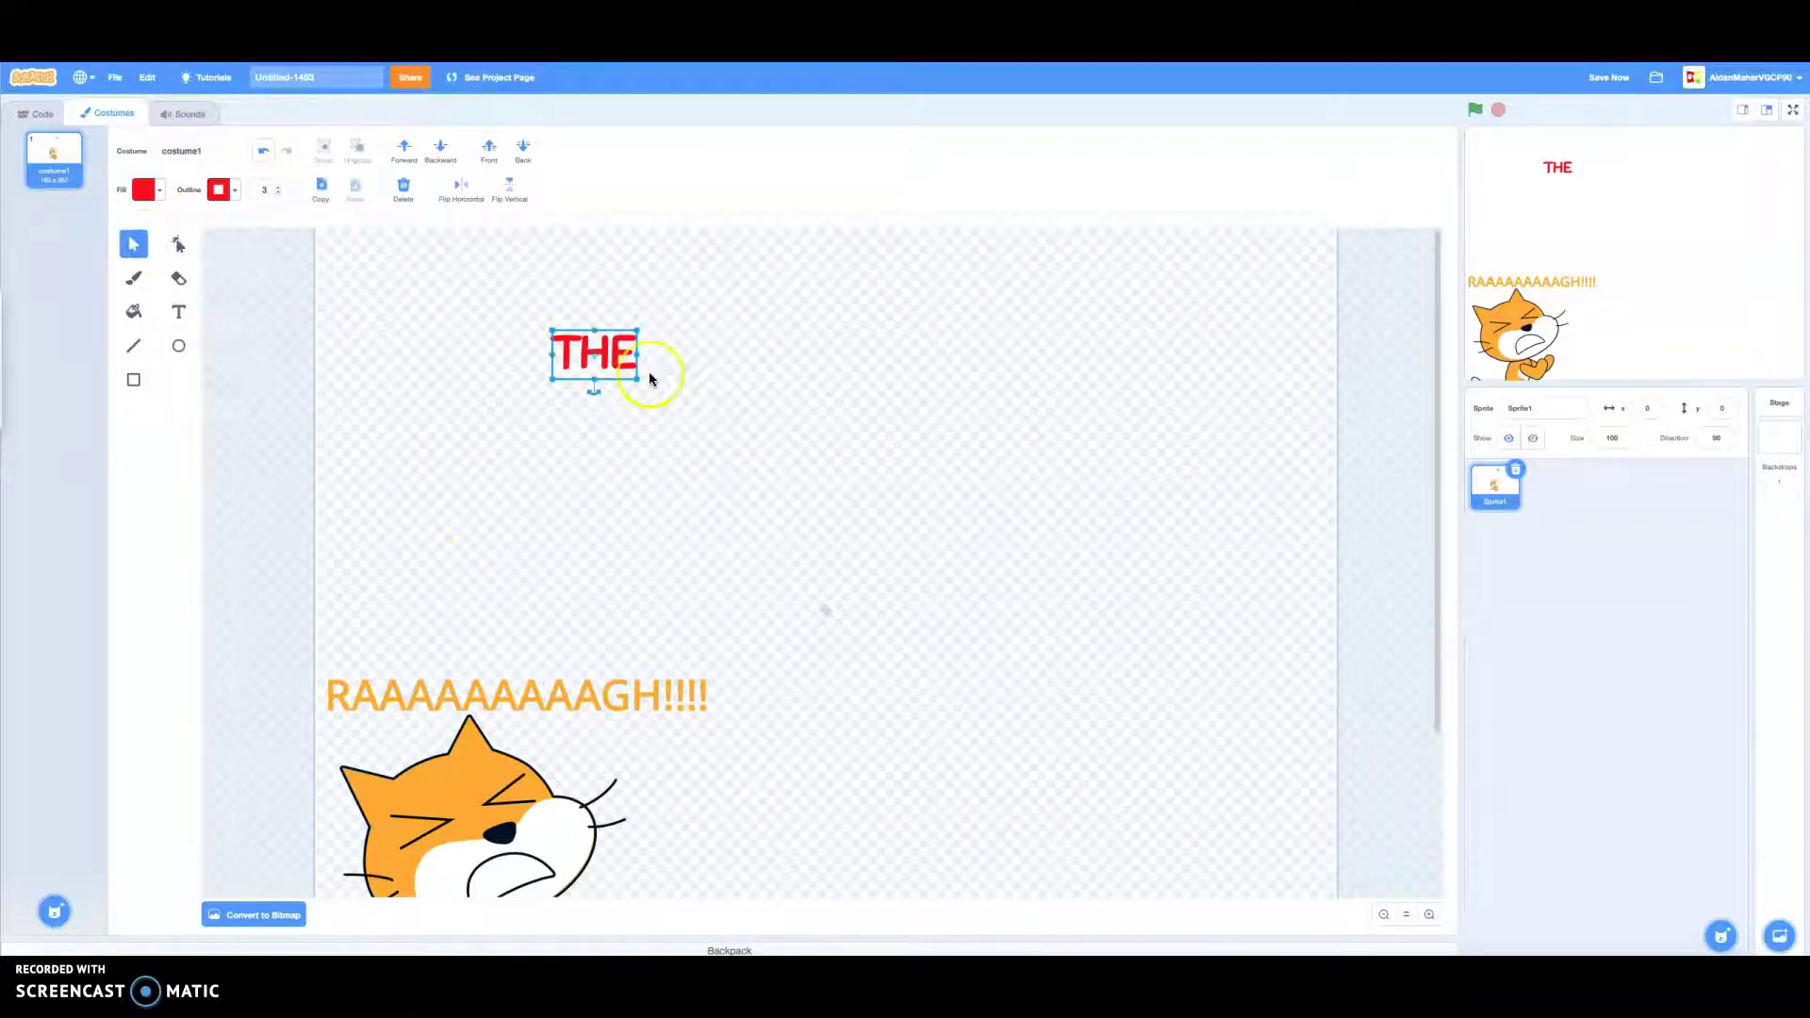
drag(637, 379, 557, 388)
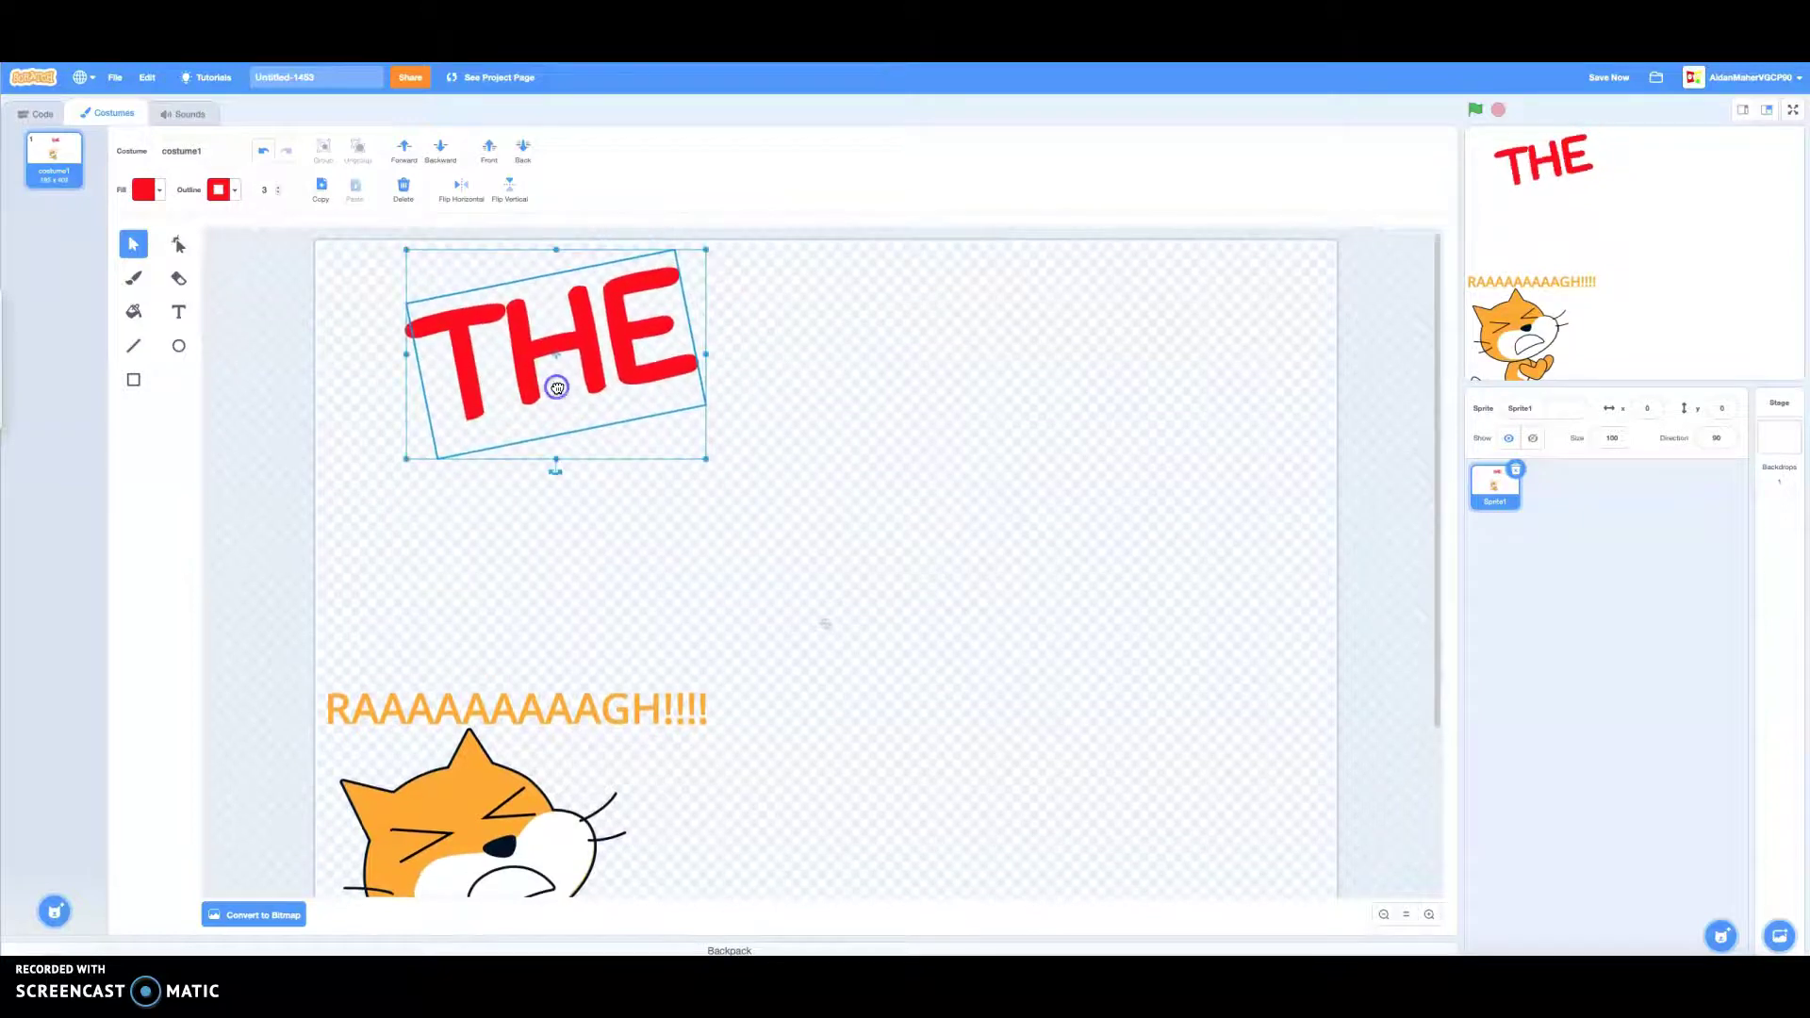
Step: Type the purple word 'IMPOSSIBLE' in a new text box below THE
click(179, 311)
click(494, 557)
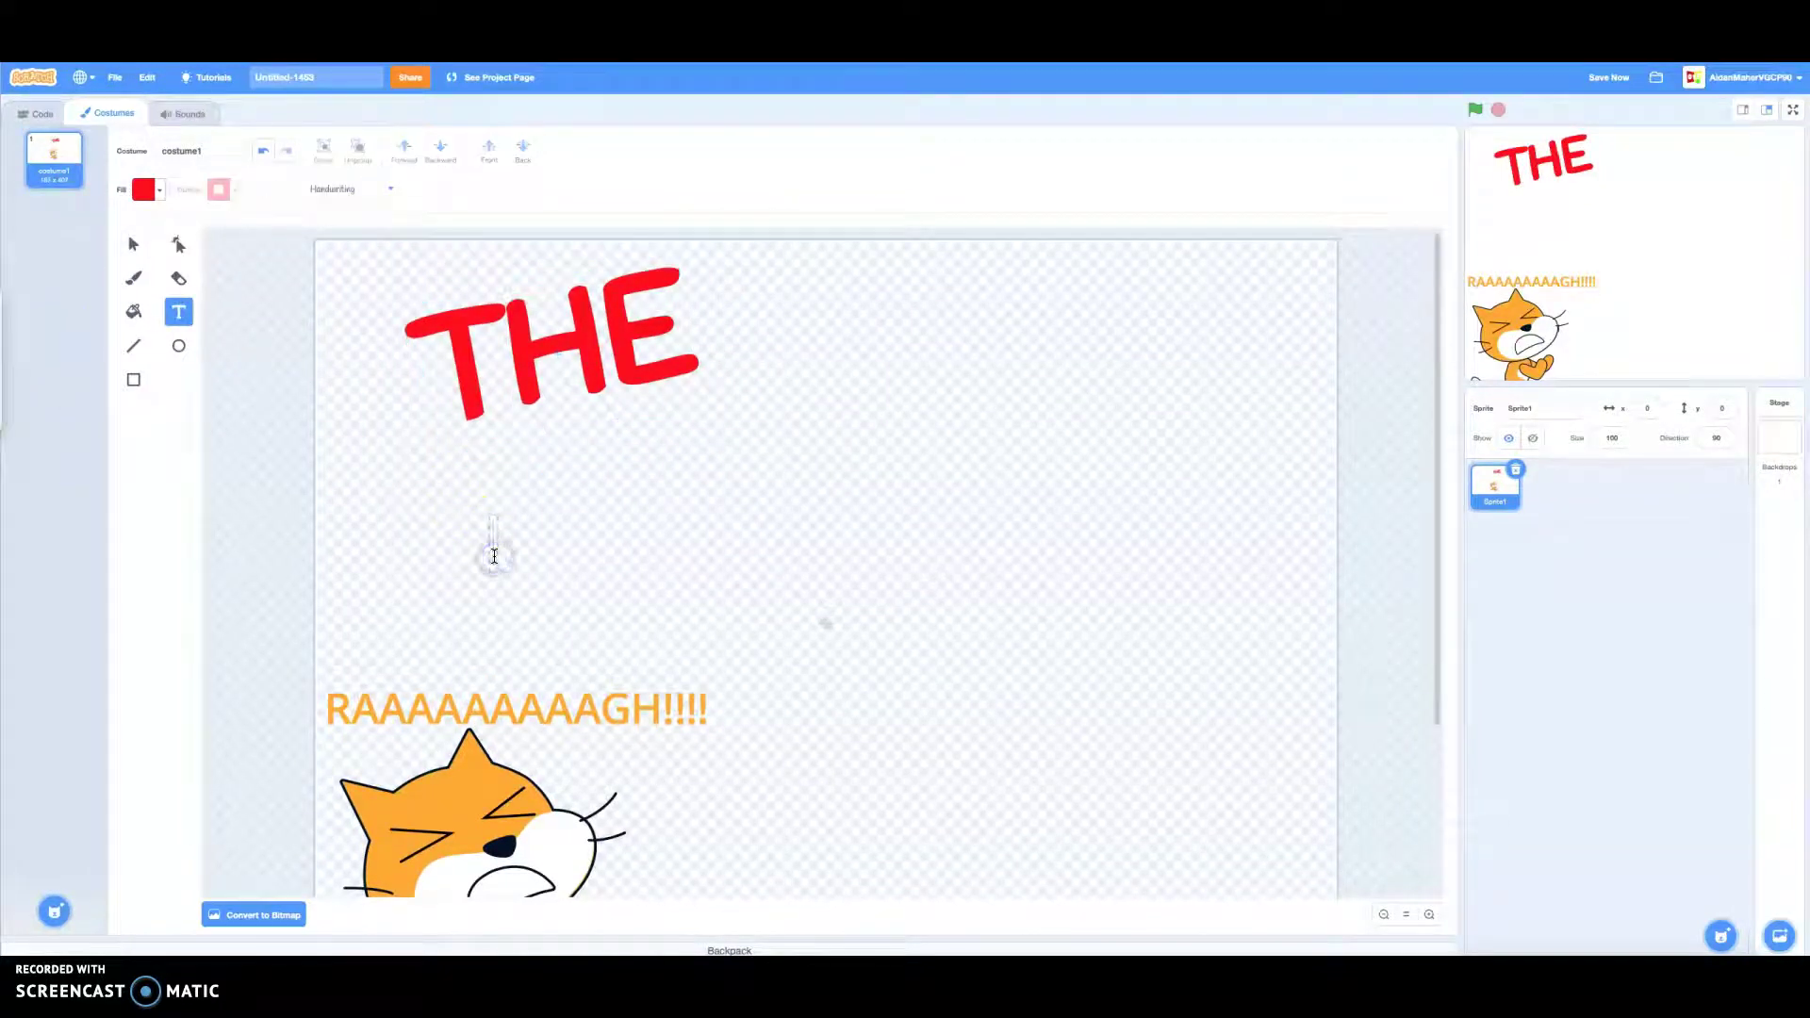
text(IMPOSSIBLE)
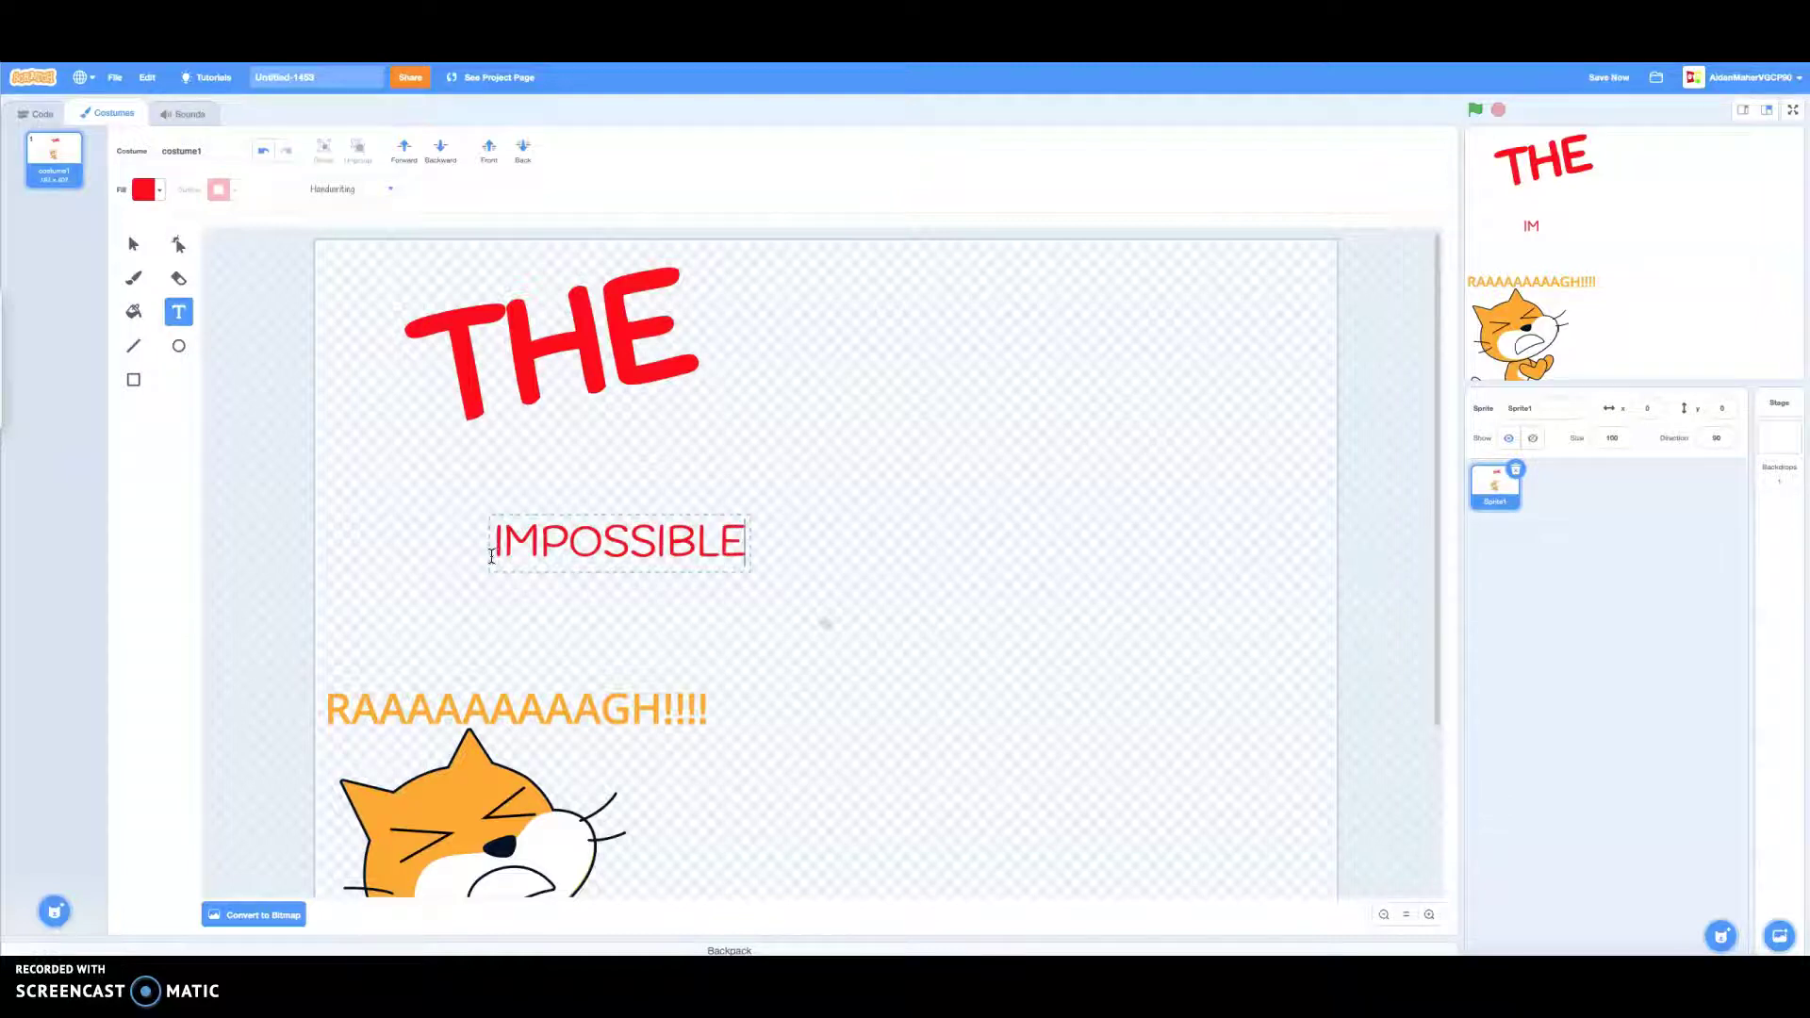
click(143, 190)
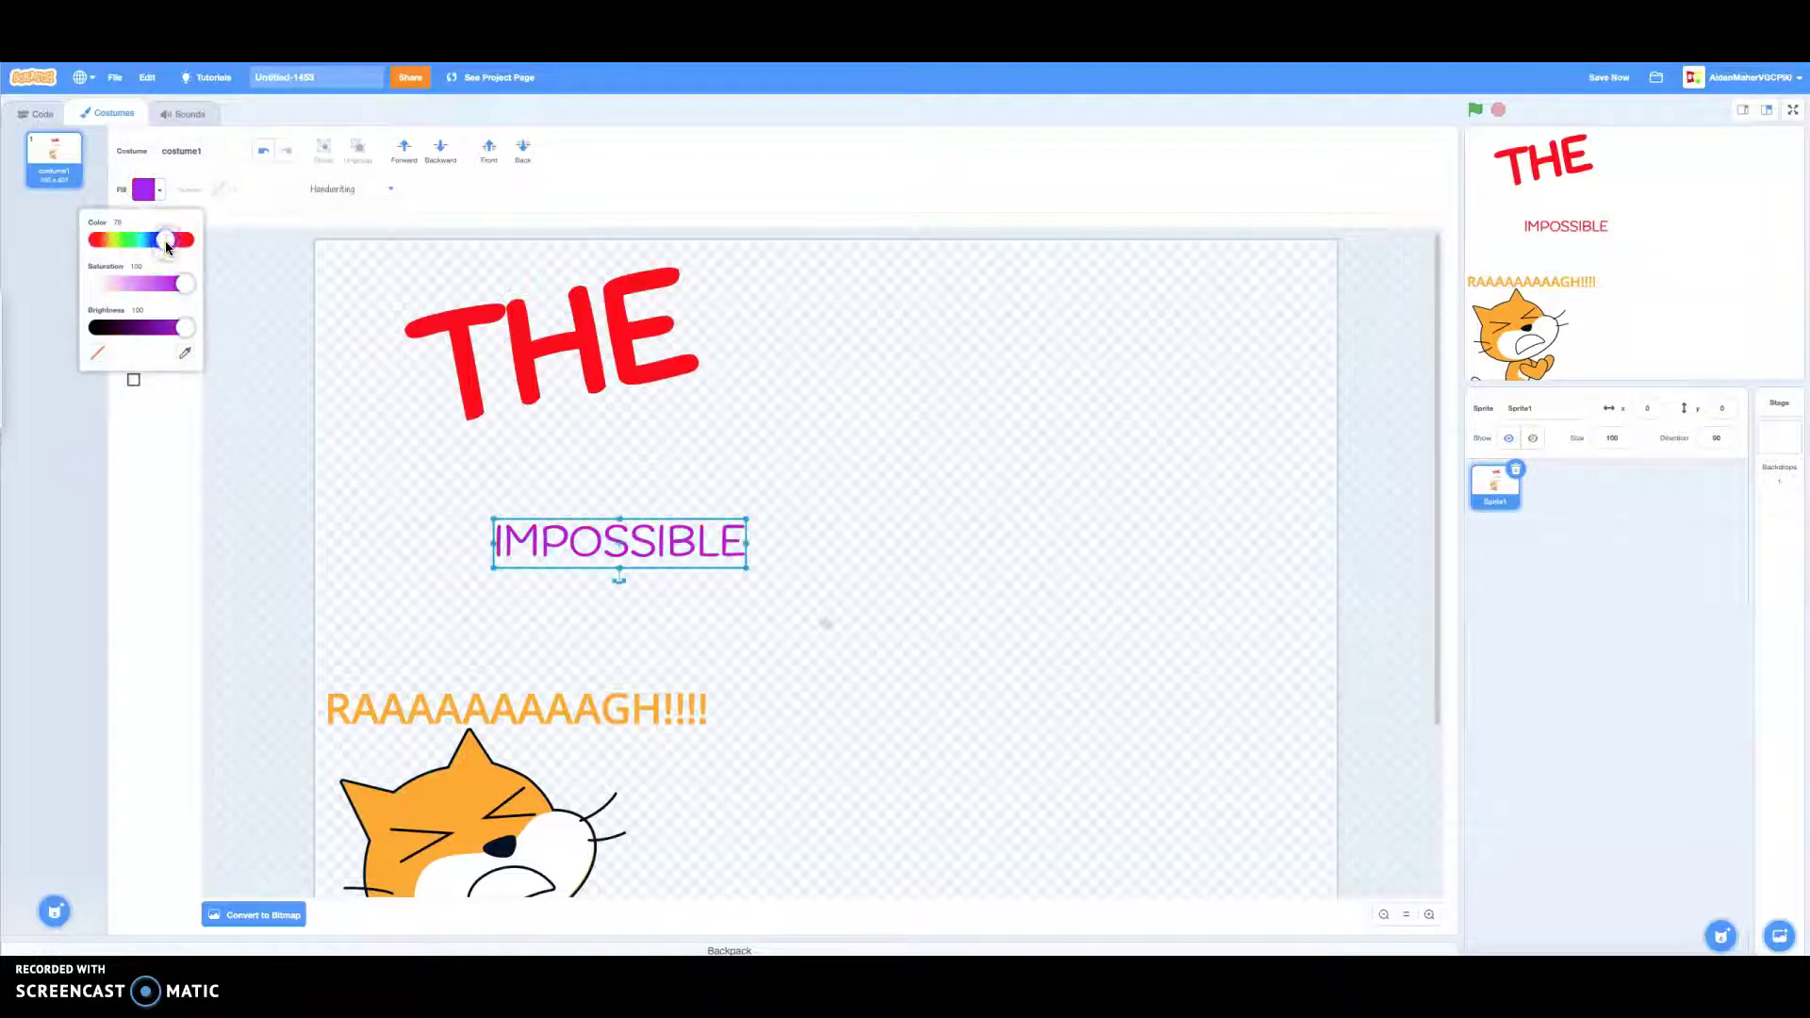
click(162, 392)
Step: Give IMPOSSIBLE a purple outline, sampled from the text, at width 3
click(178, 238)
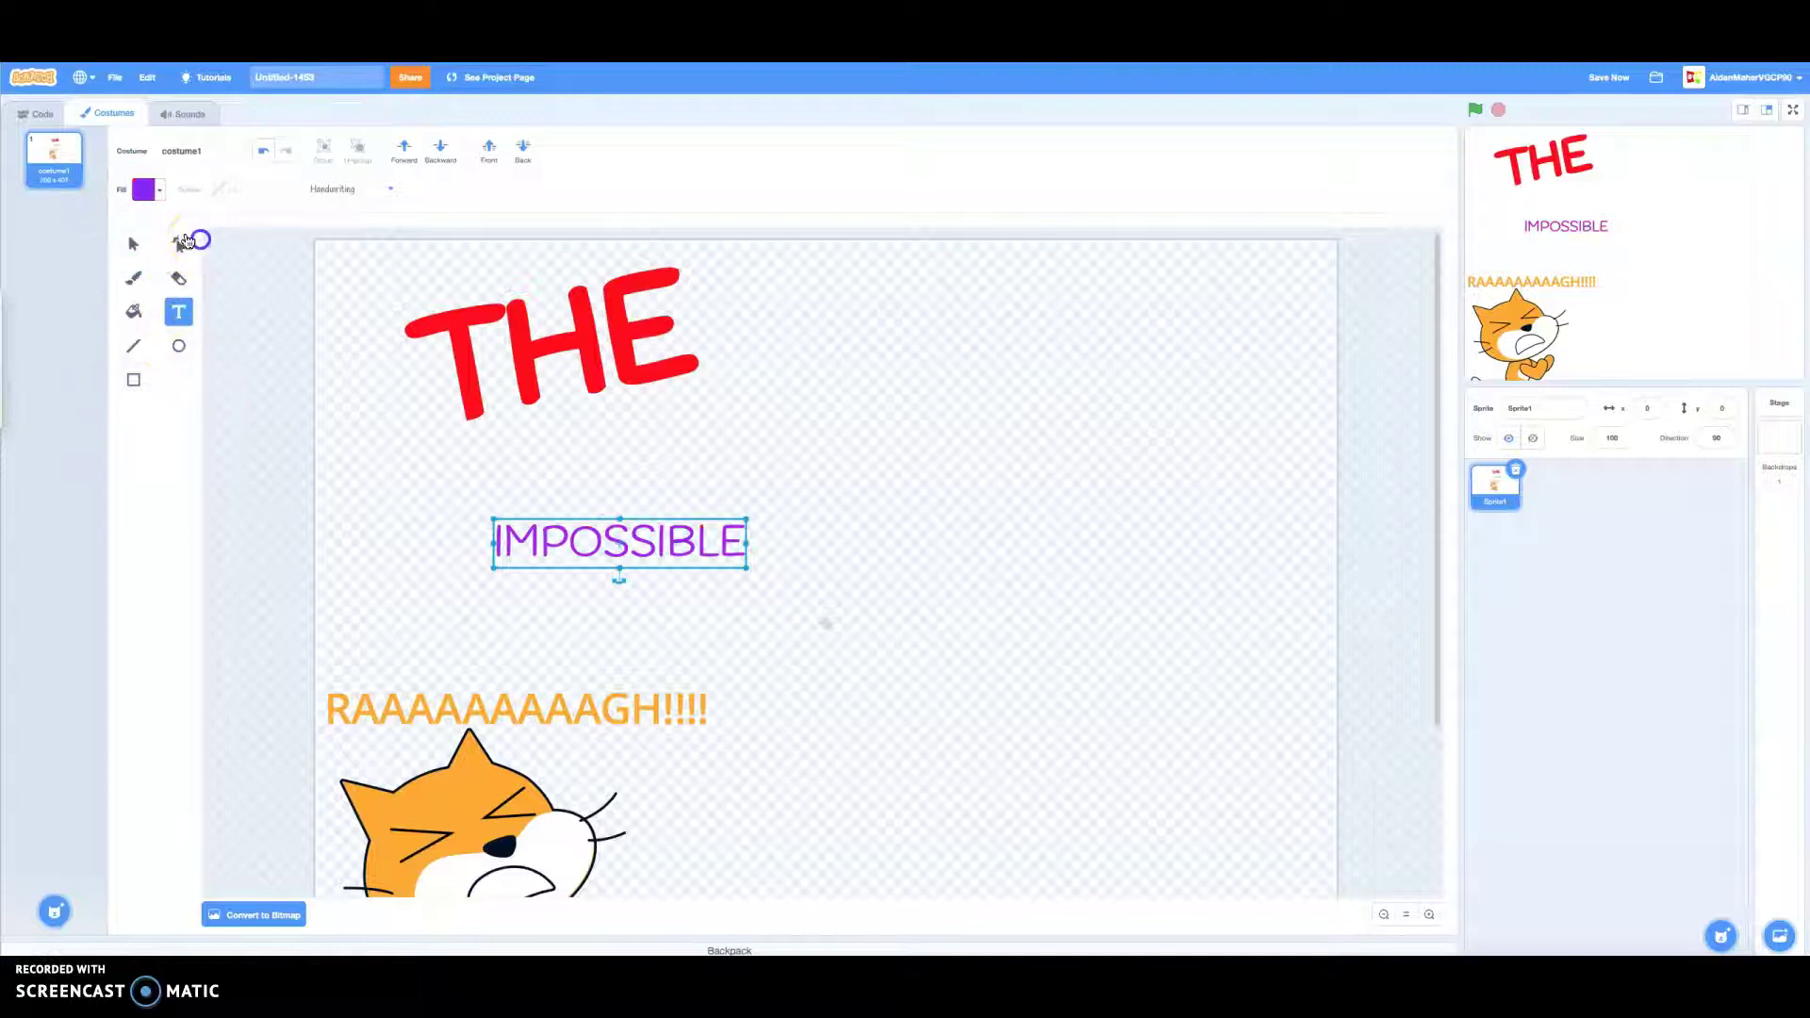
click(241, 190)
click(224, 196)
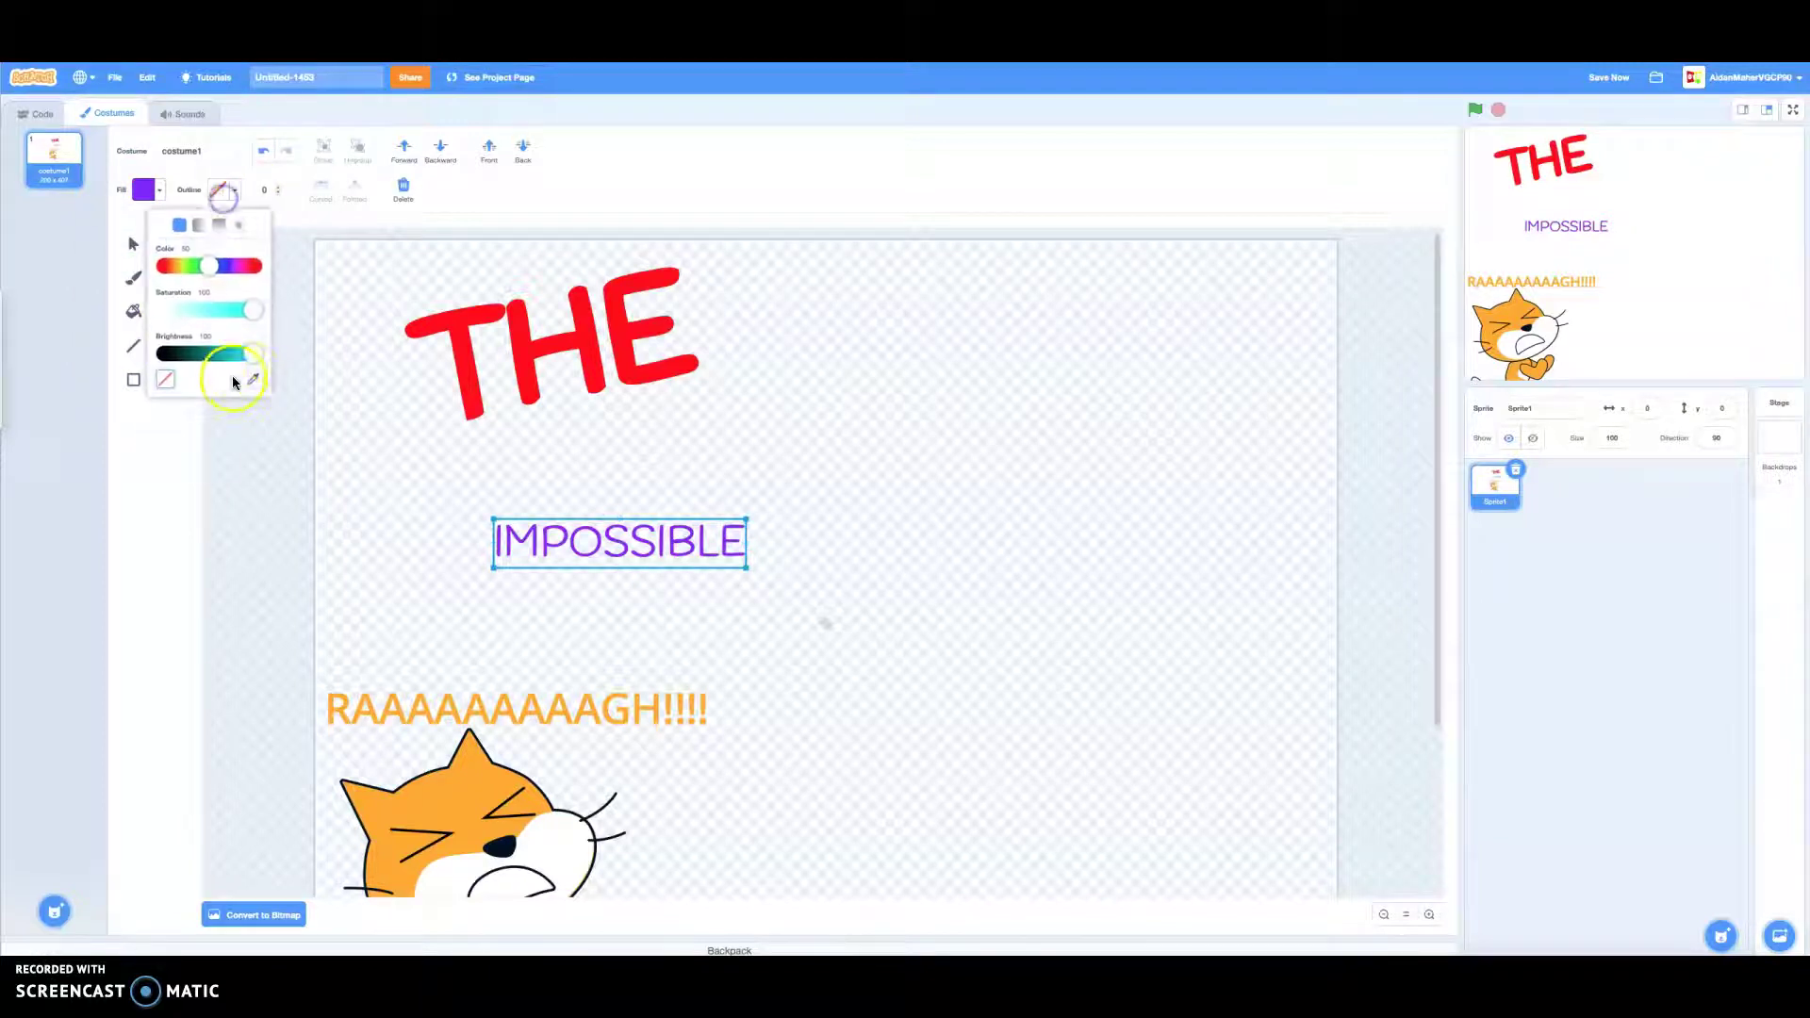
click(564, 530)
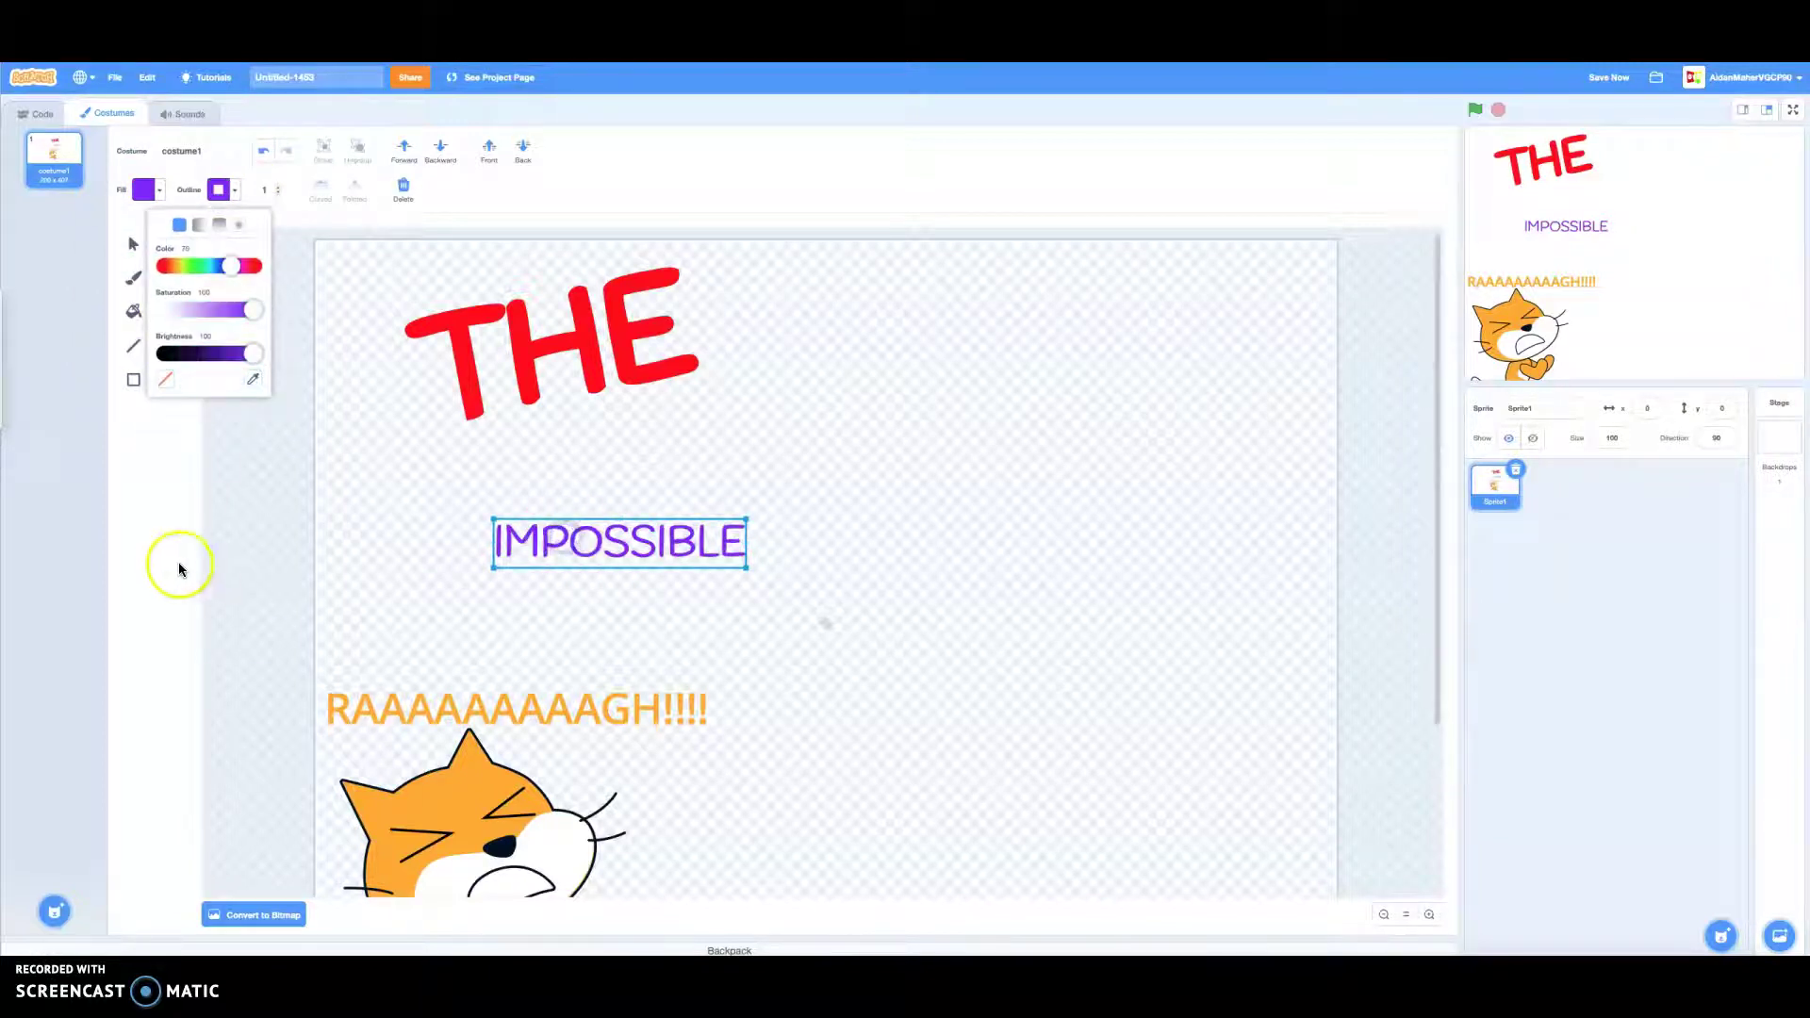
click(275, 187)
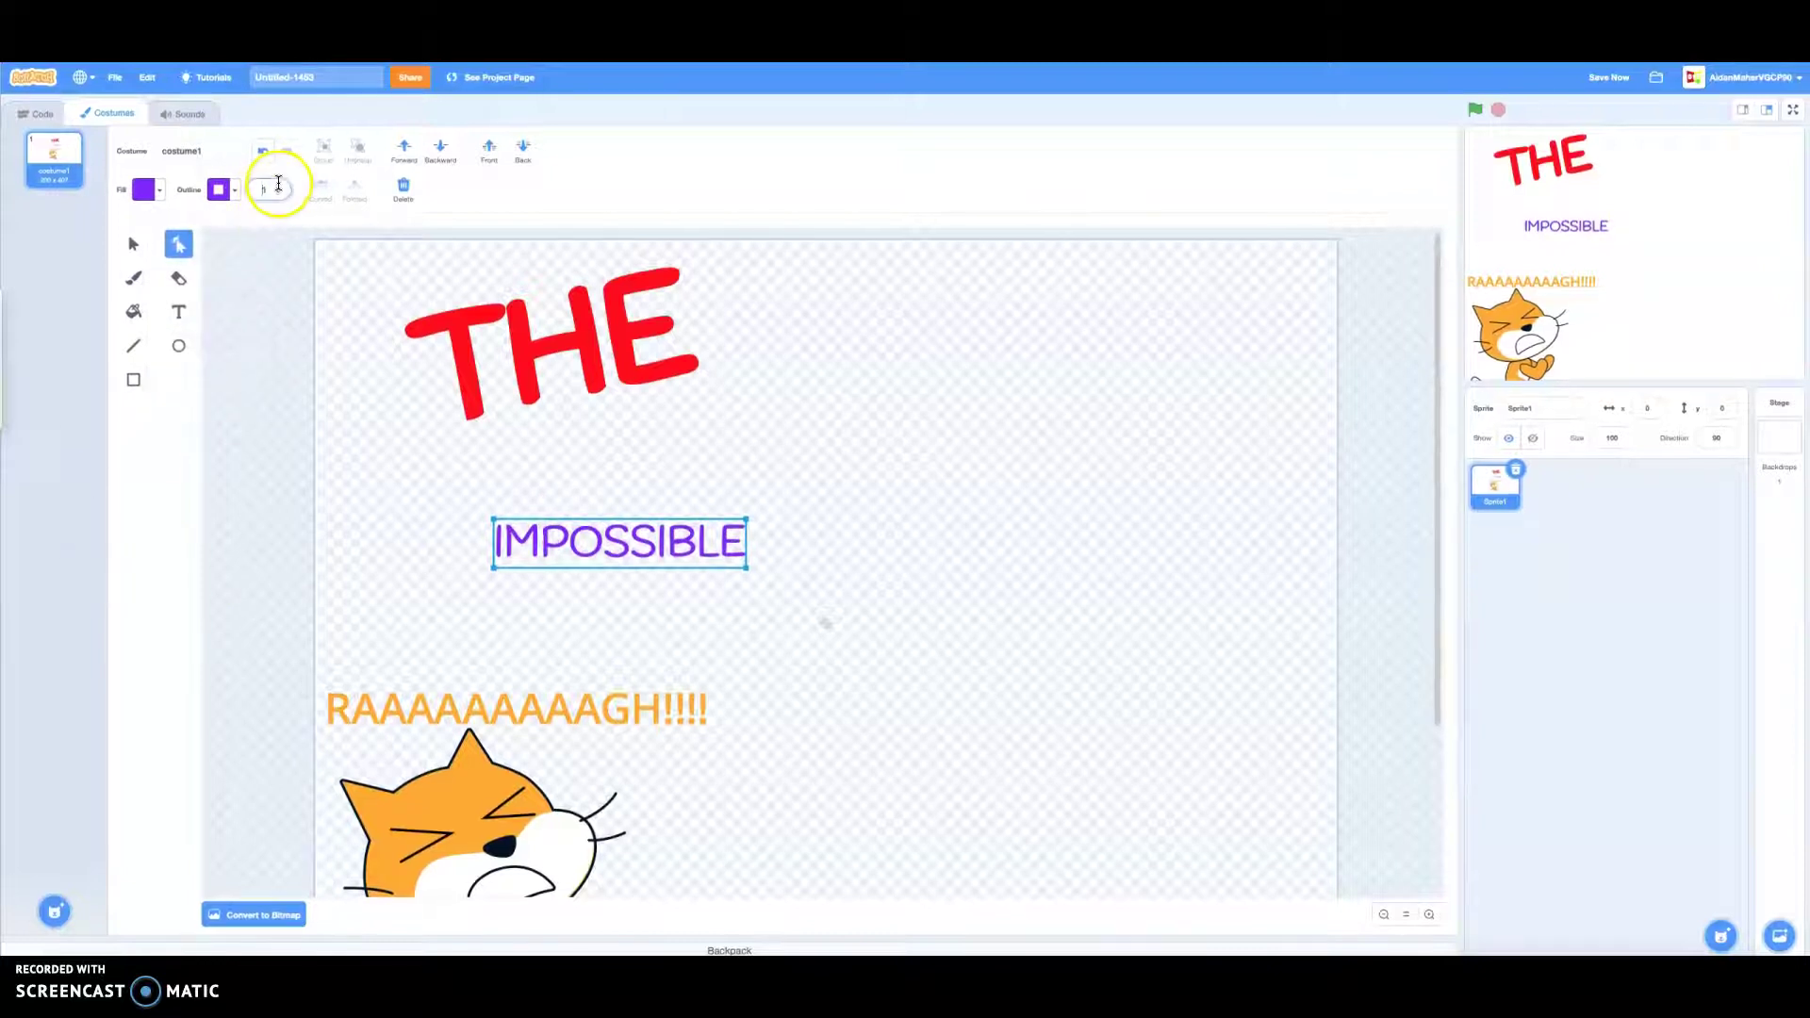
click(278, 187)
click(278, 186)
Step: Enlarge and widen IMPOSSIBLE, tilt it slightly, and place it overlapping under THE
click(130, 245)
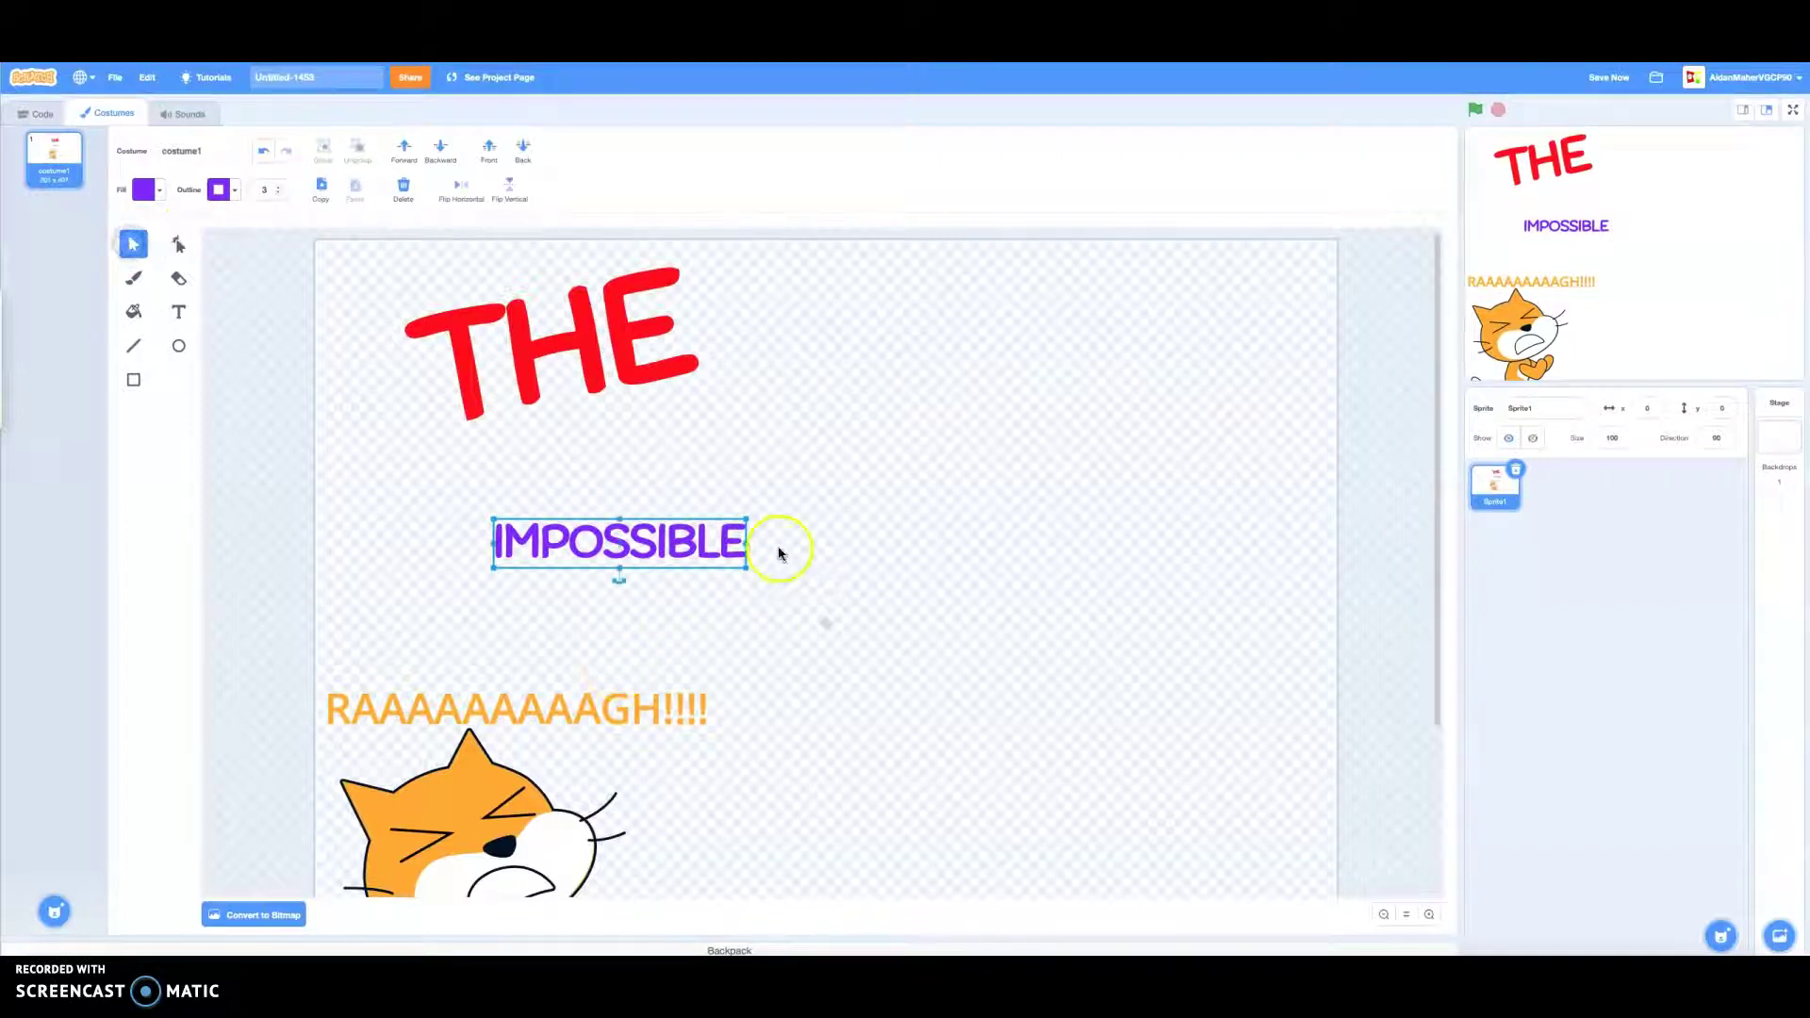
drag(741, 523, 1043, 400)
drag(900, 480, 844, 423)
click(844, 514)
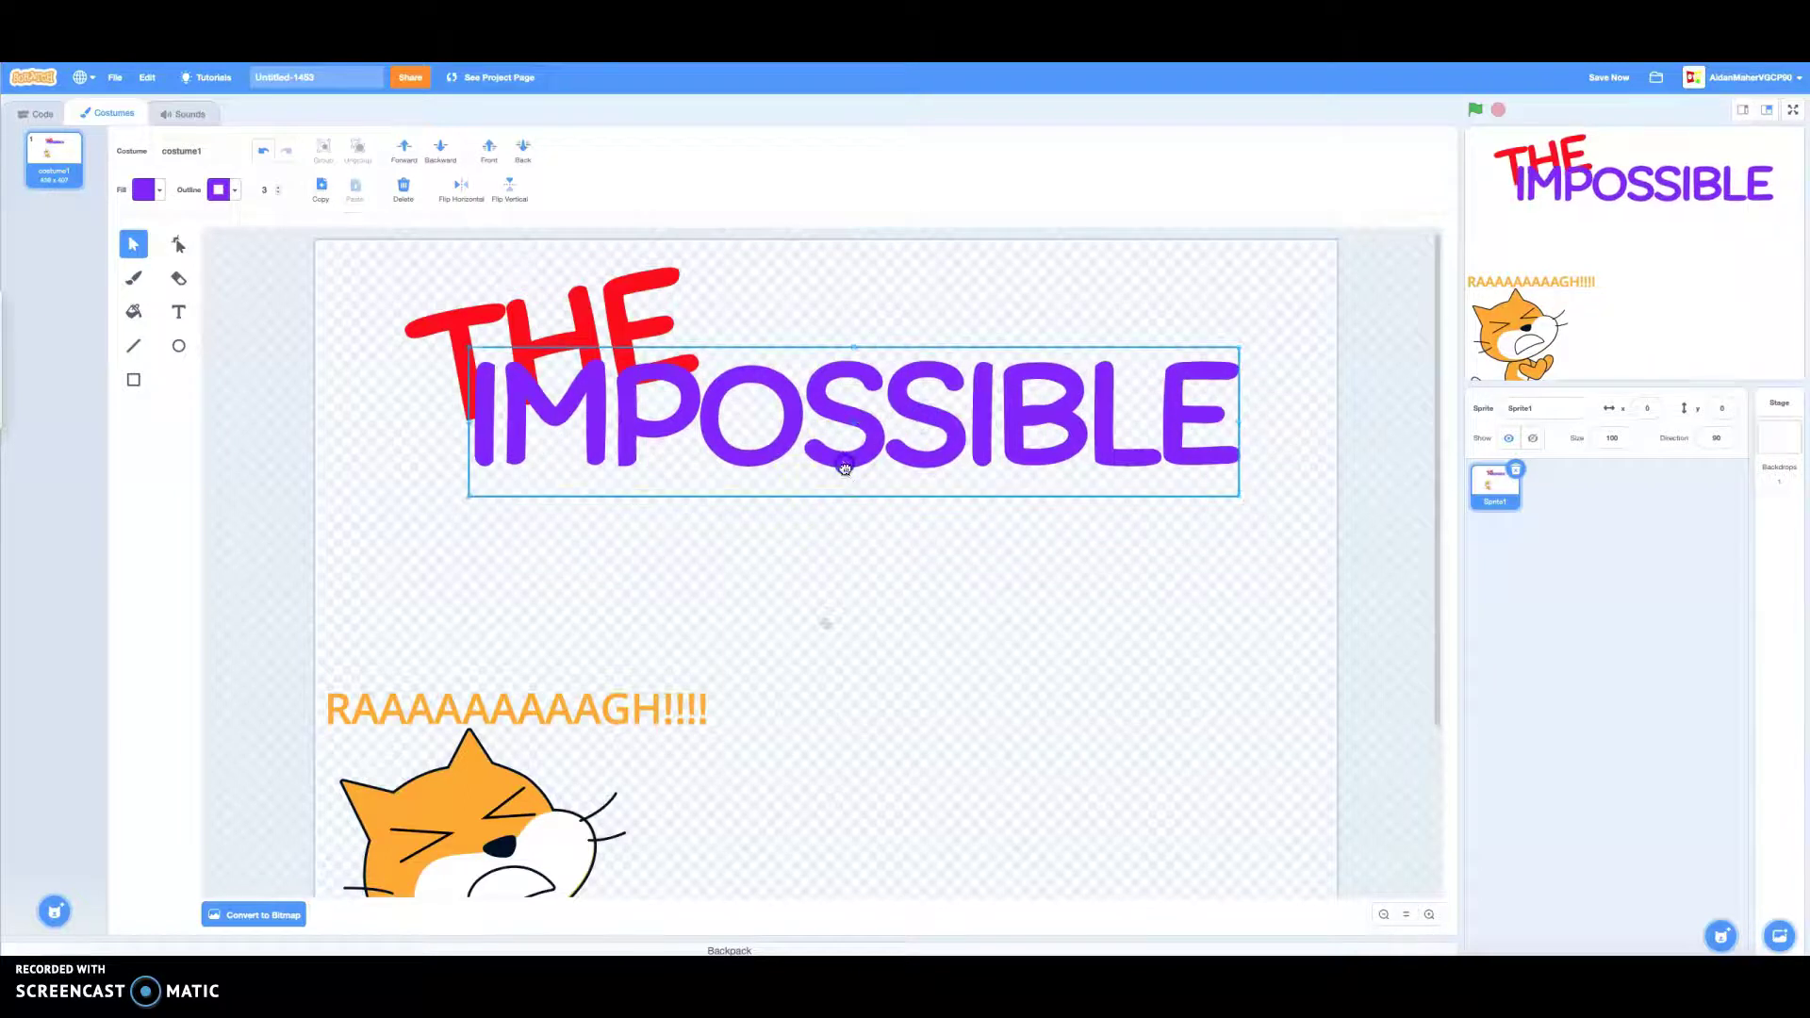
click(852, 501)
drag(854, 508, 543, 517)
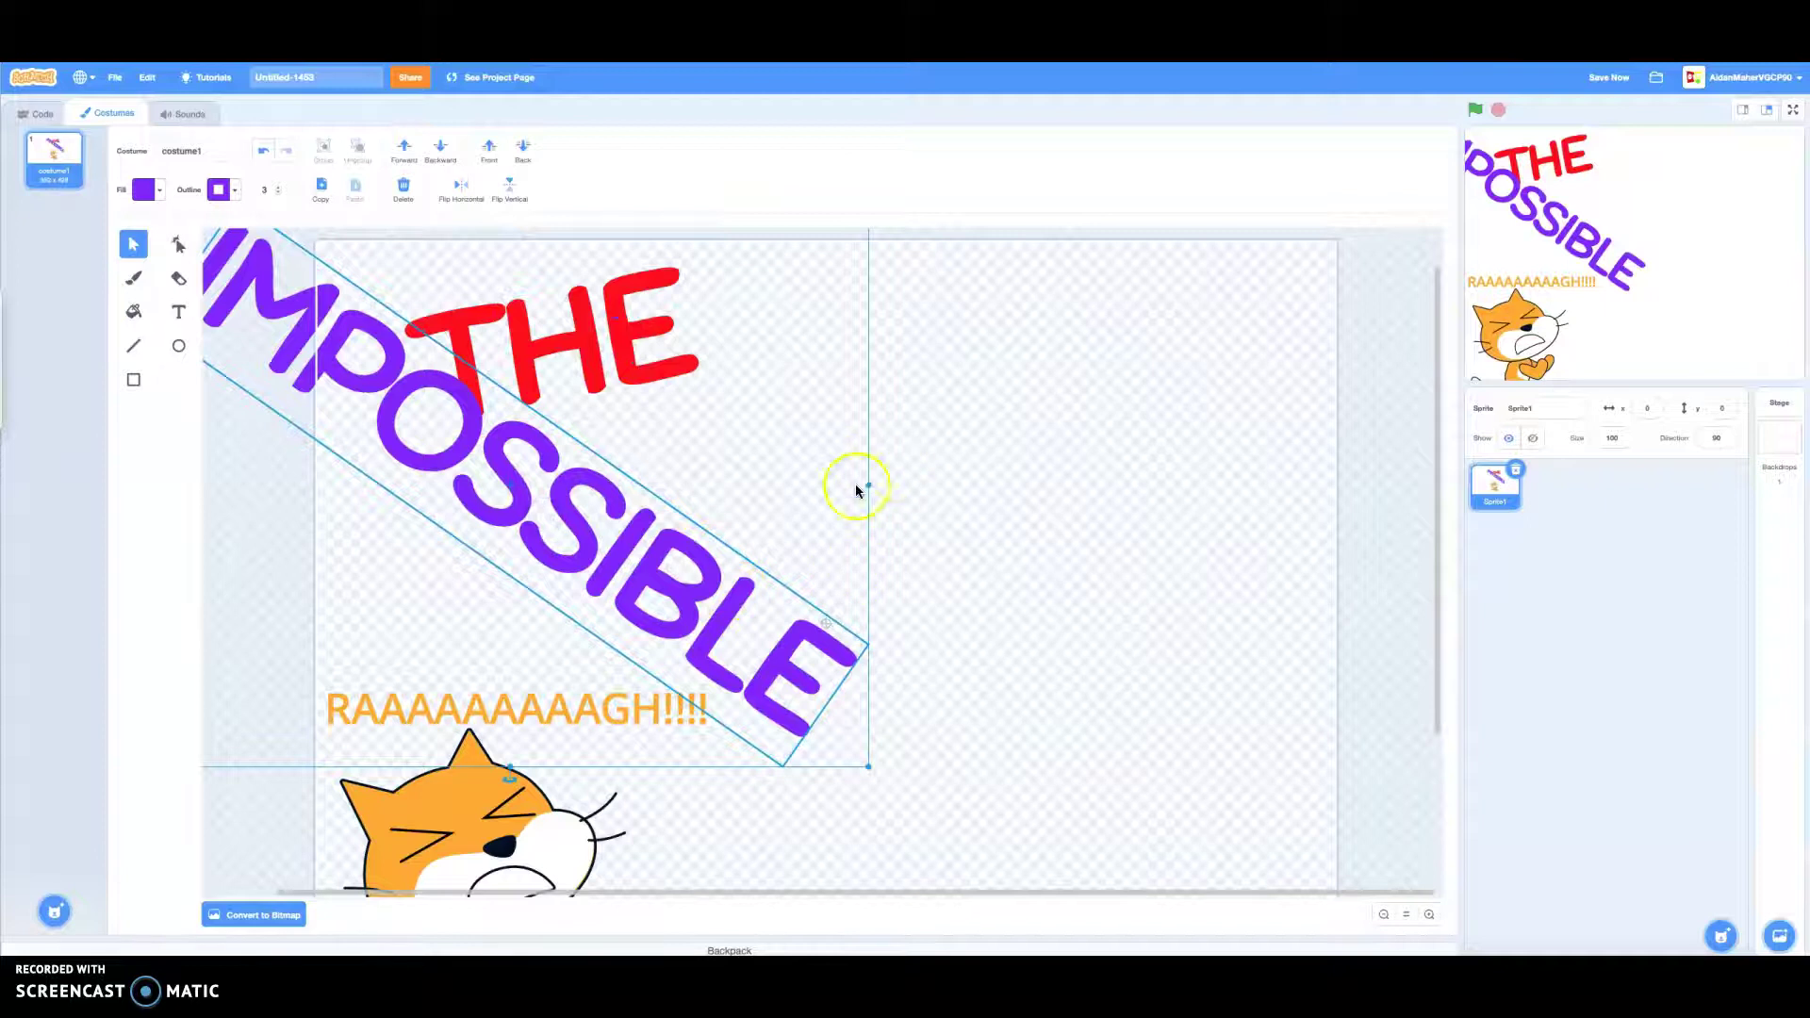
drag(868, 484, 1212, 484)
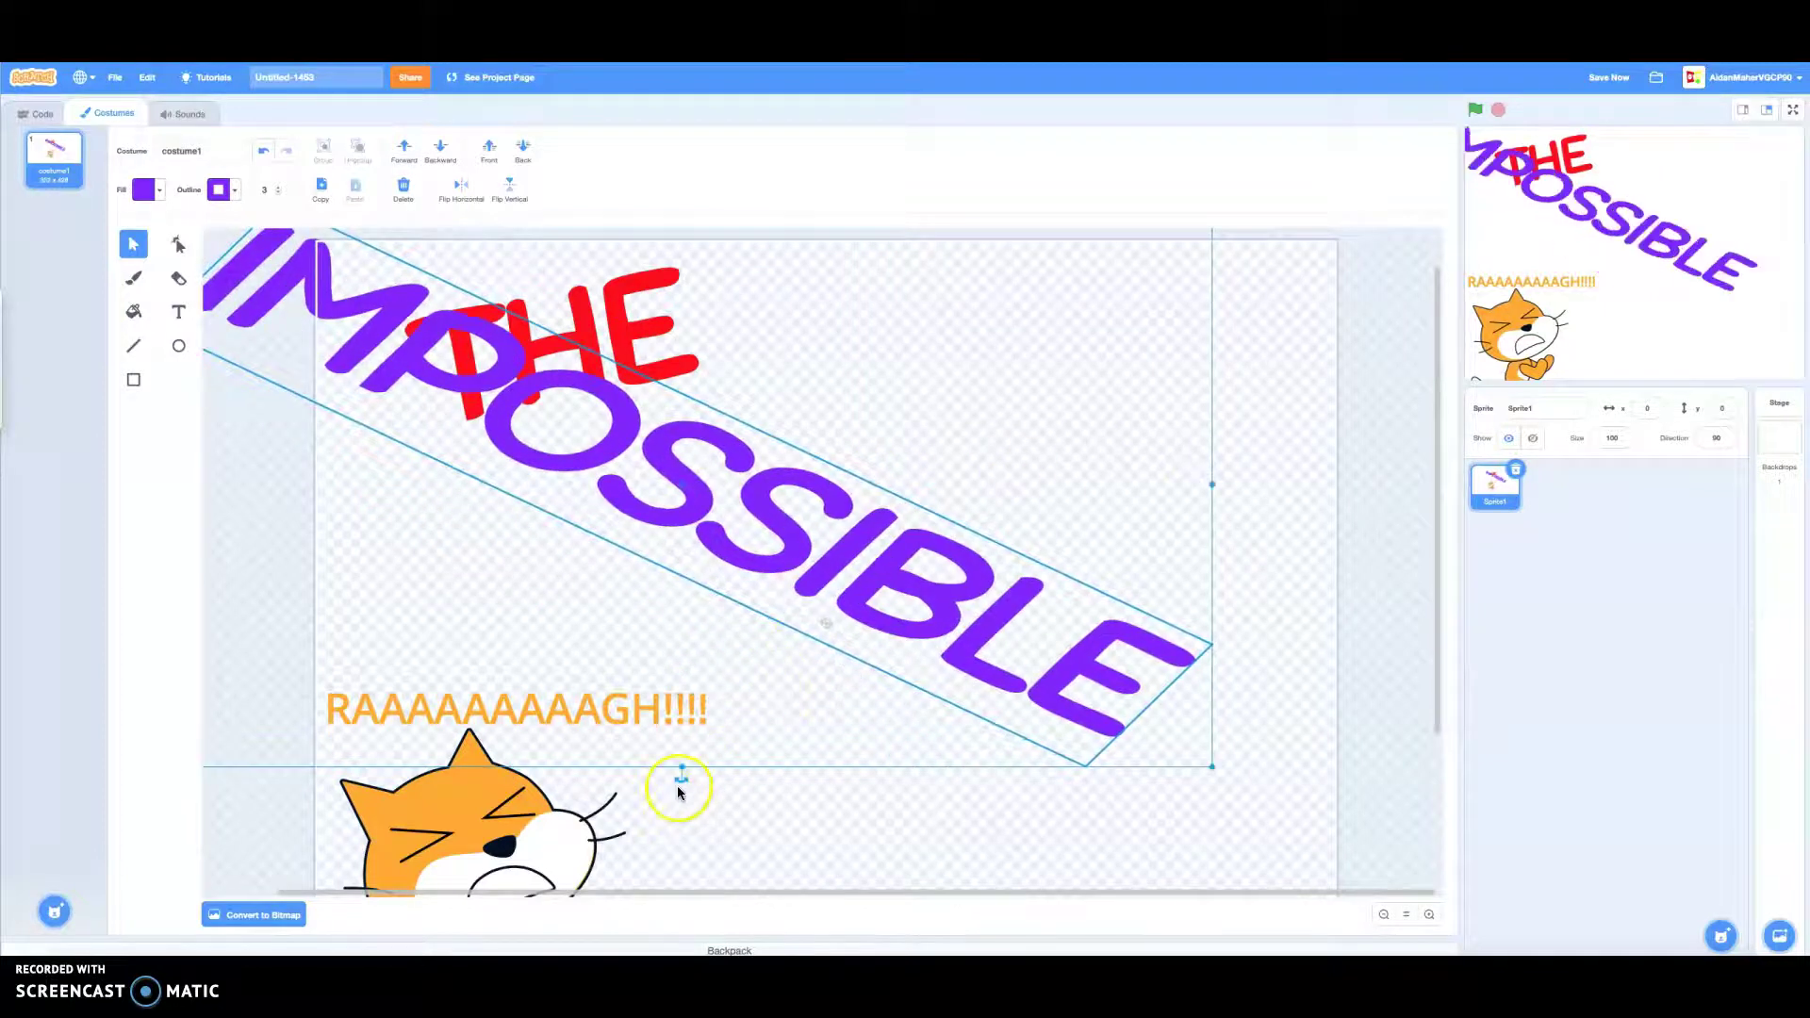
drag(681, 784, 808, 739)
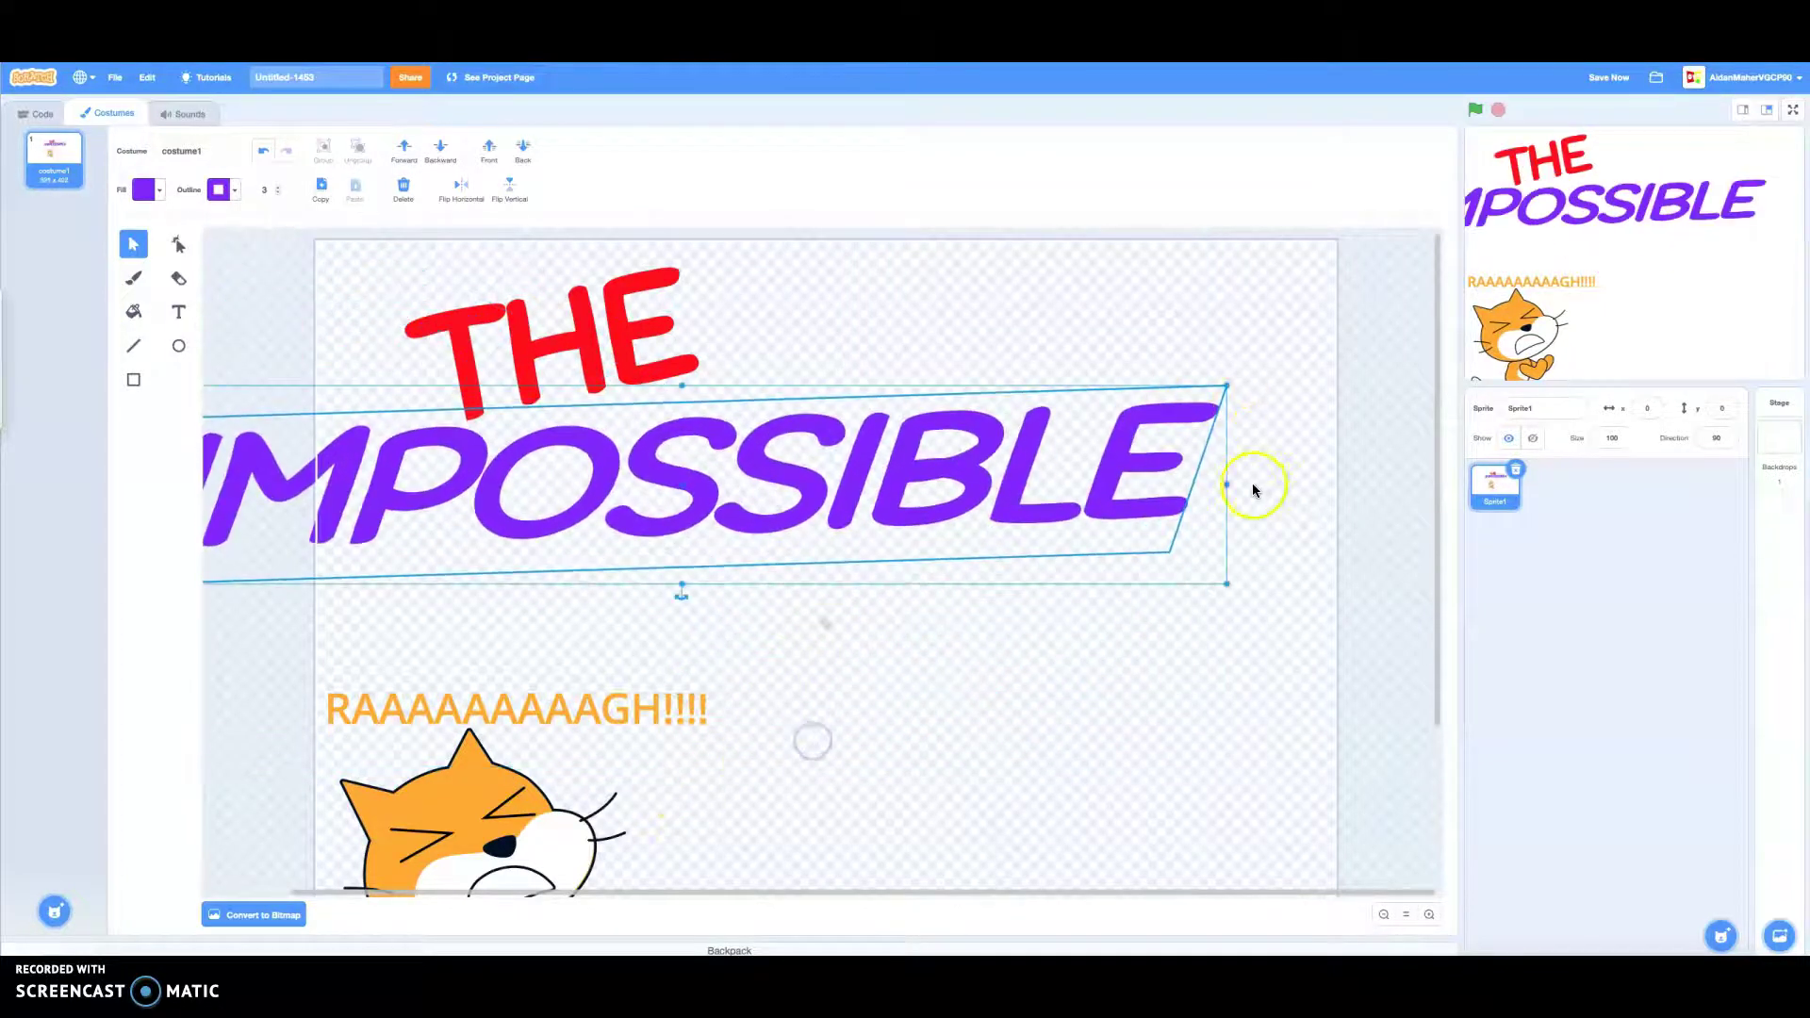
drag(1227, 485, 1190, 383)
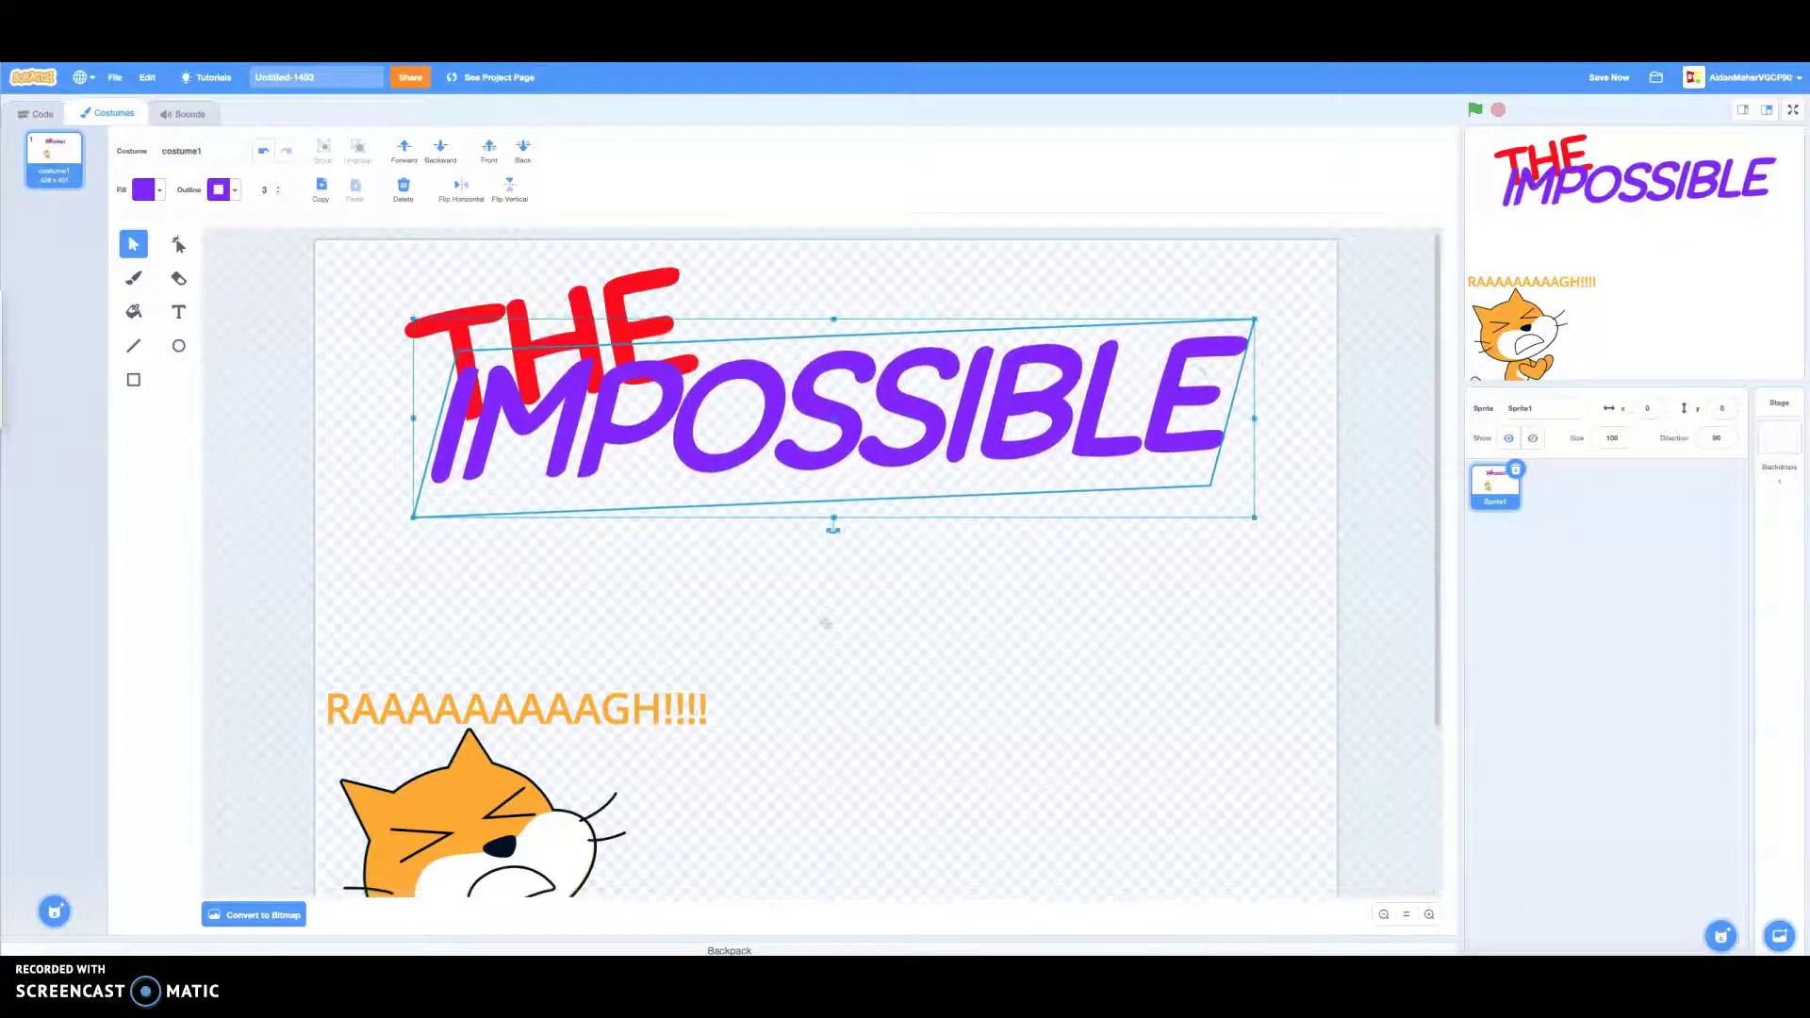
Step: Type 'QUIZ' as new text with a green fill
click(178, 311)
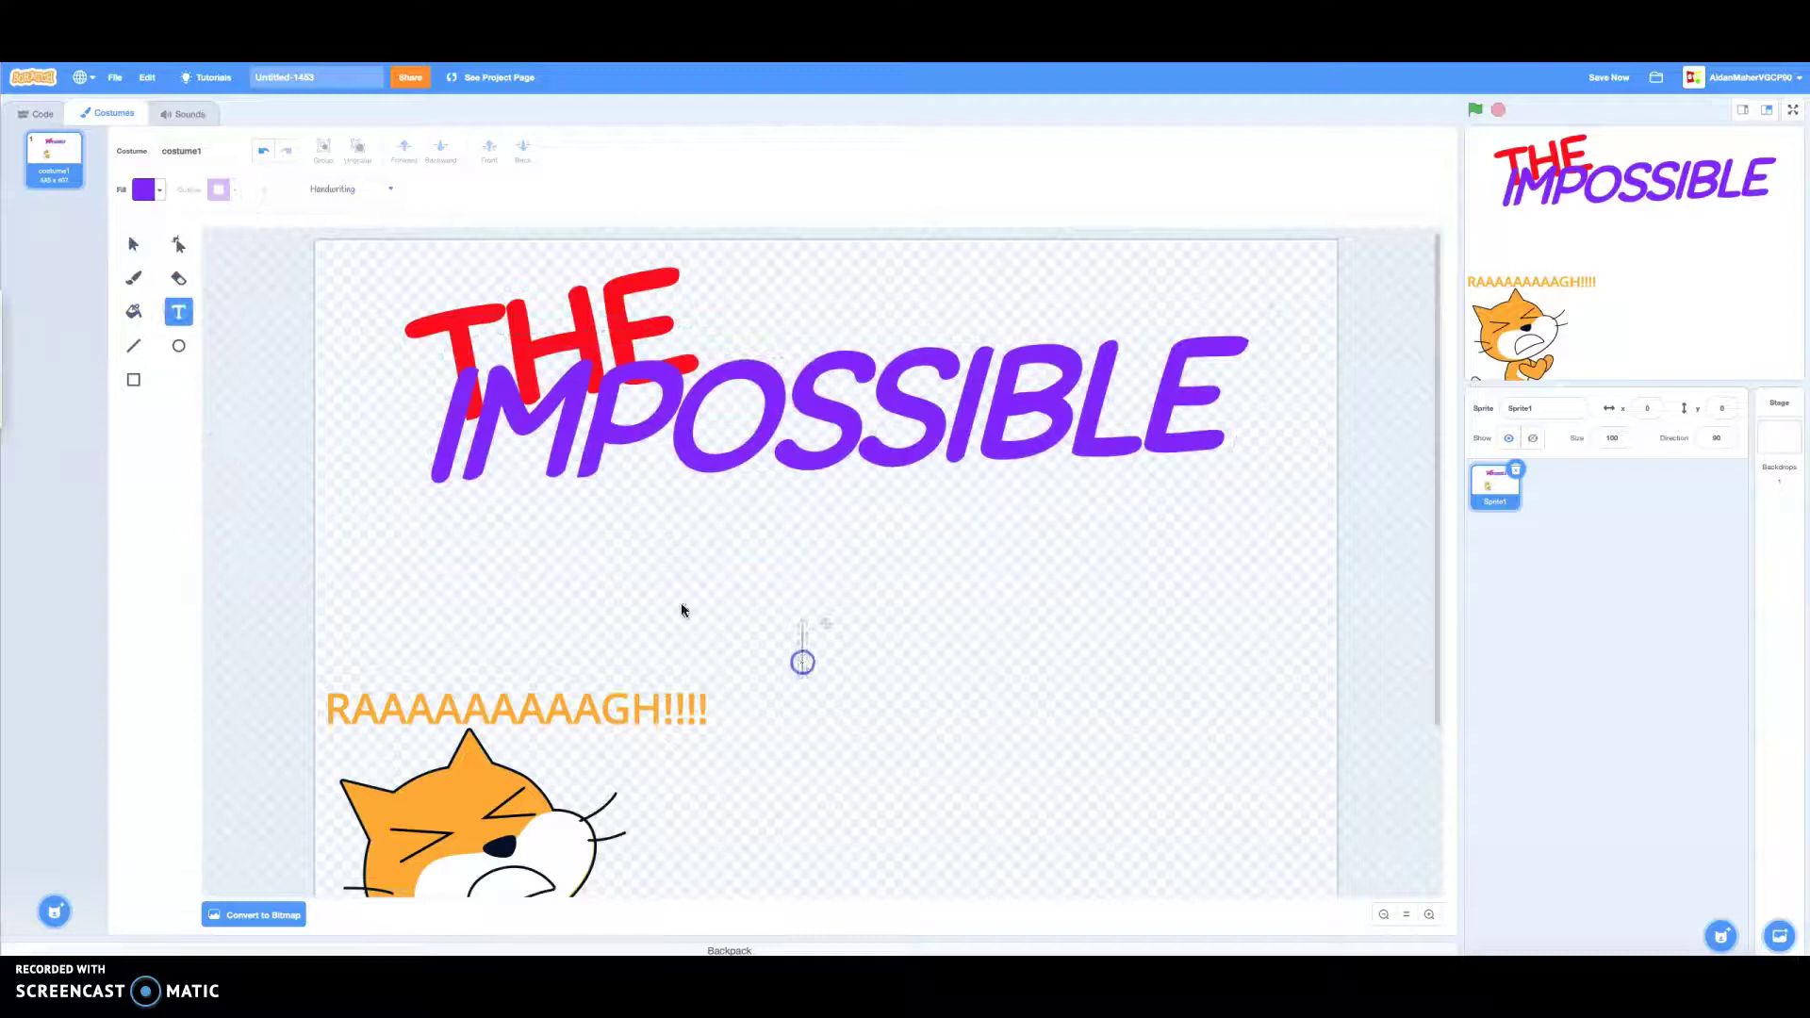
click(144, 189)
click(126, 241)
click(649, 602)
text(QUIZ)
click(155, 231)
Step: Give QUIZ a green outline, sampled from the text, at width 3
click(168, 236)
click(200, 190)
click(225, 192)
click(251, 380)
click(676, 601)
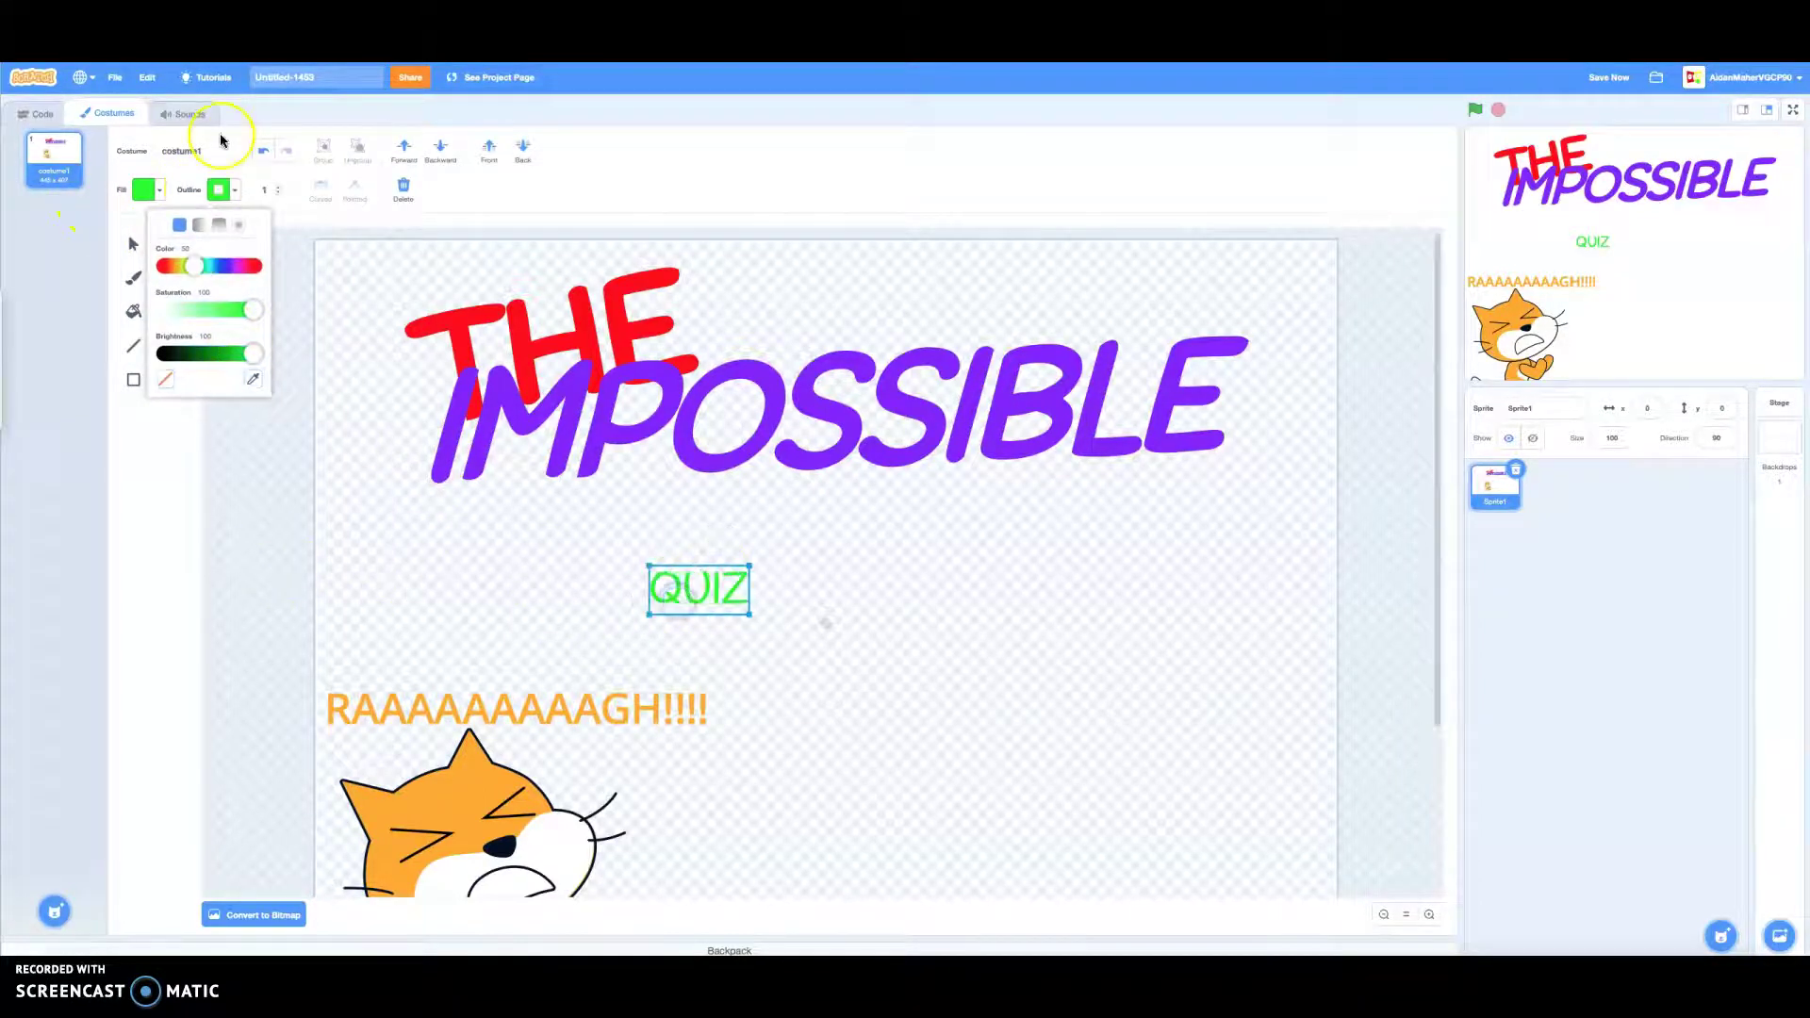
click(276, 188)
click(276, 188)
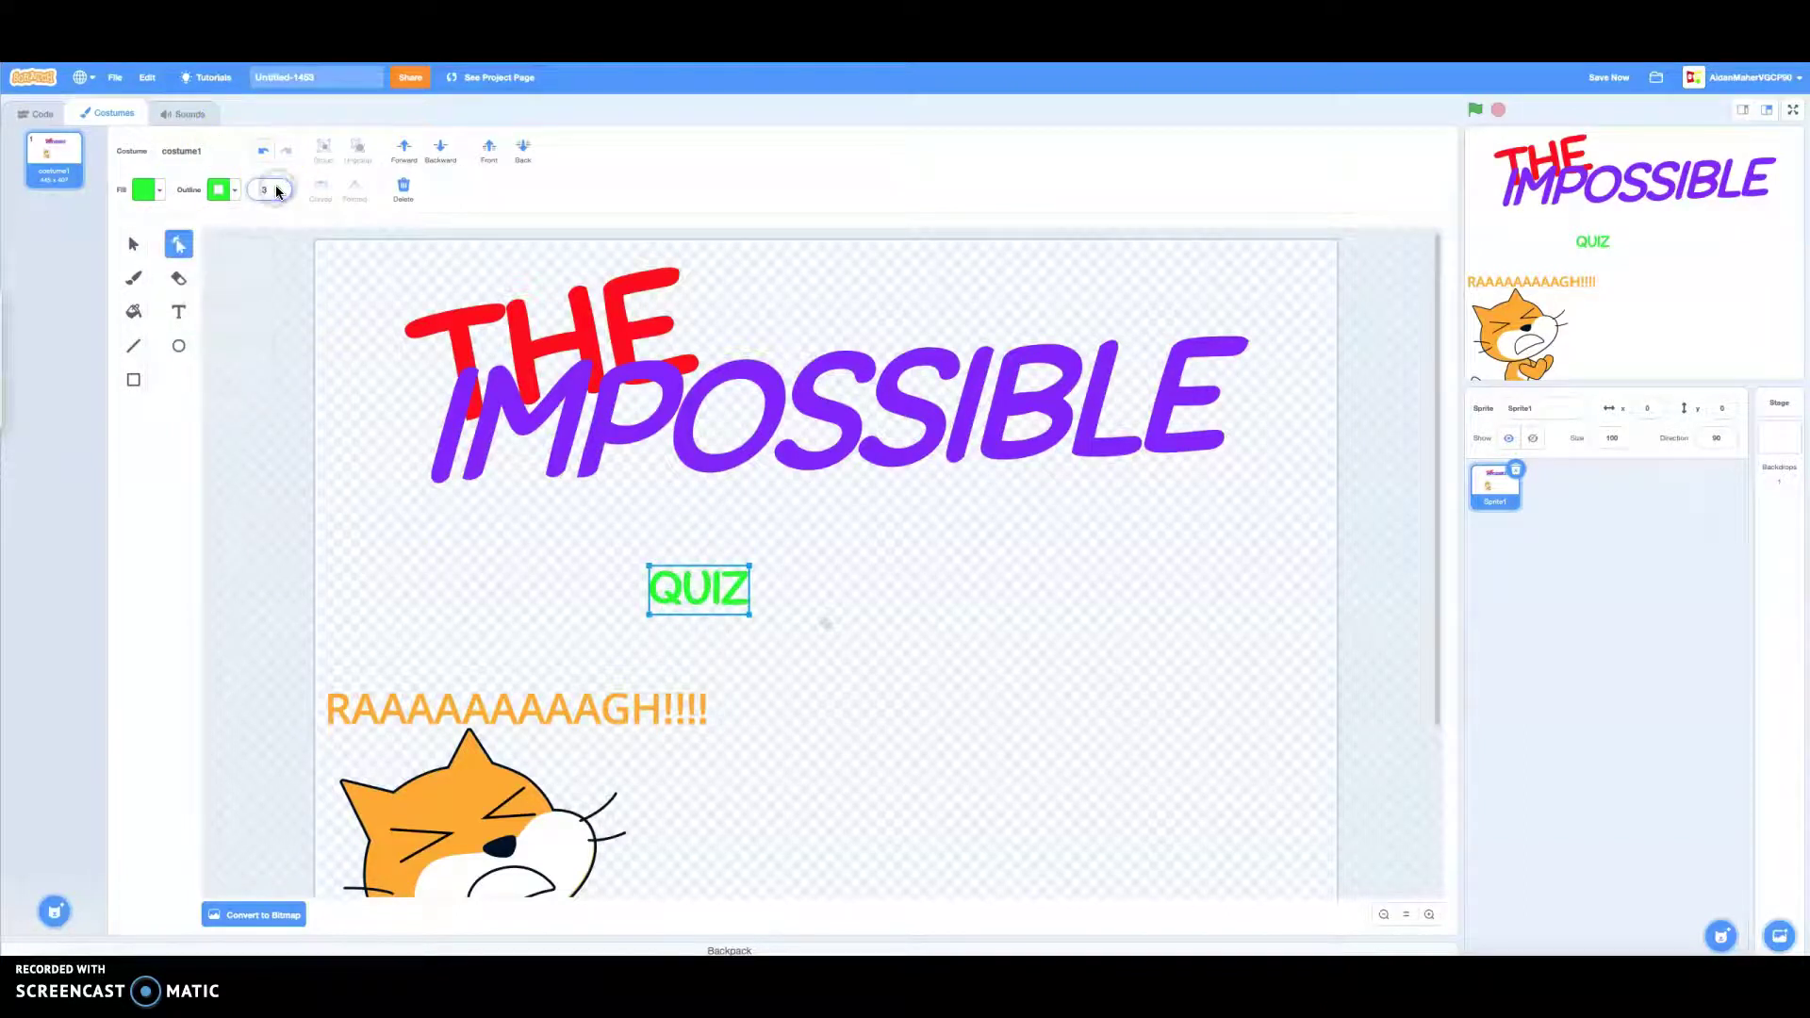
click(131, 260)
Step: Enlarge, stretch and tilt QUIZ, then place it under IMPOSSIBLE's right end
click(138, 238)
drag(754, 566, 1002, 513)
drag(1094, 611, 1038, 591)
drag(882, 501, 718, 500)
drag(1021, 662, 949, 614)
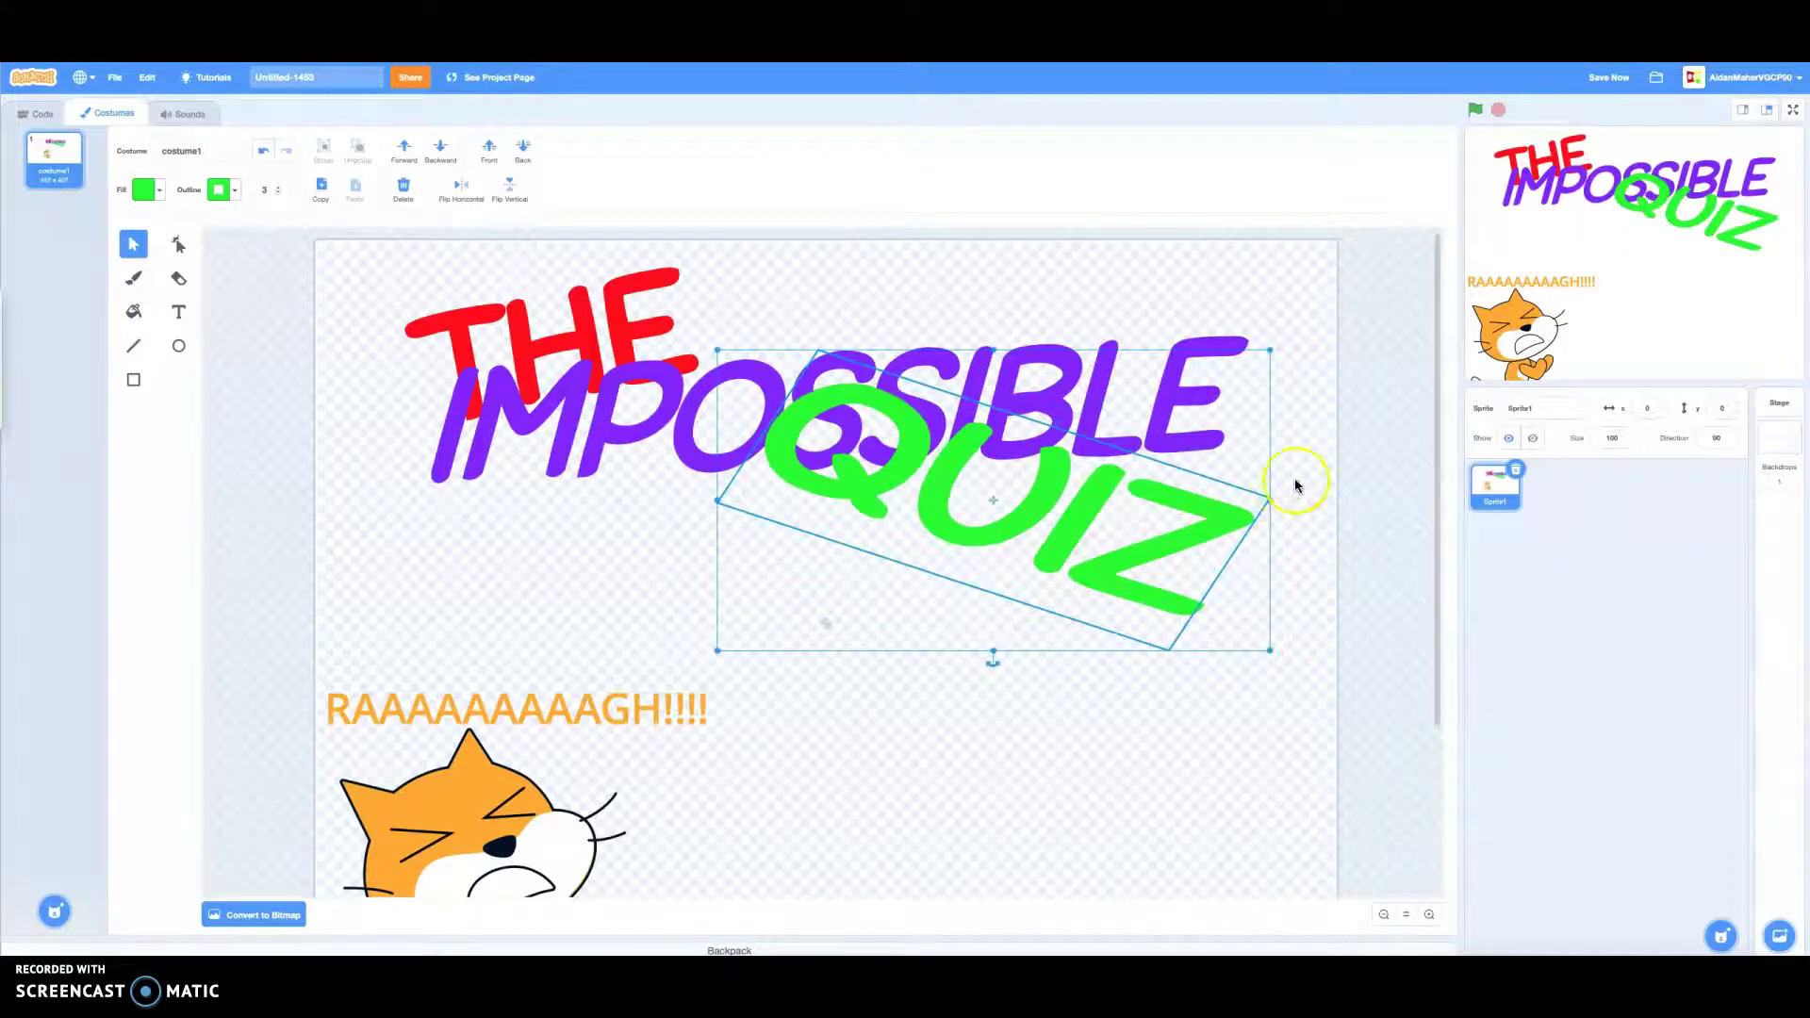
drag(1271, 502, 1014, 500)
drag(861, 667, 894, 648)
drag(897, 574, 1144, 581)
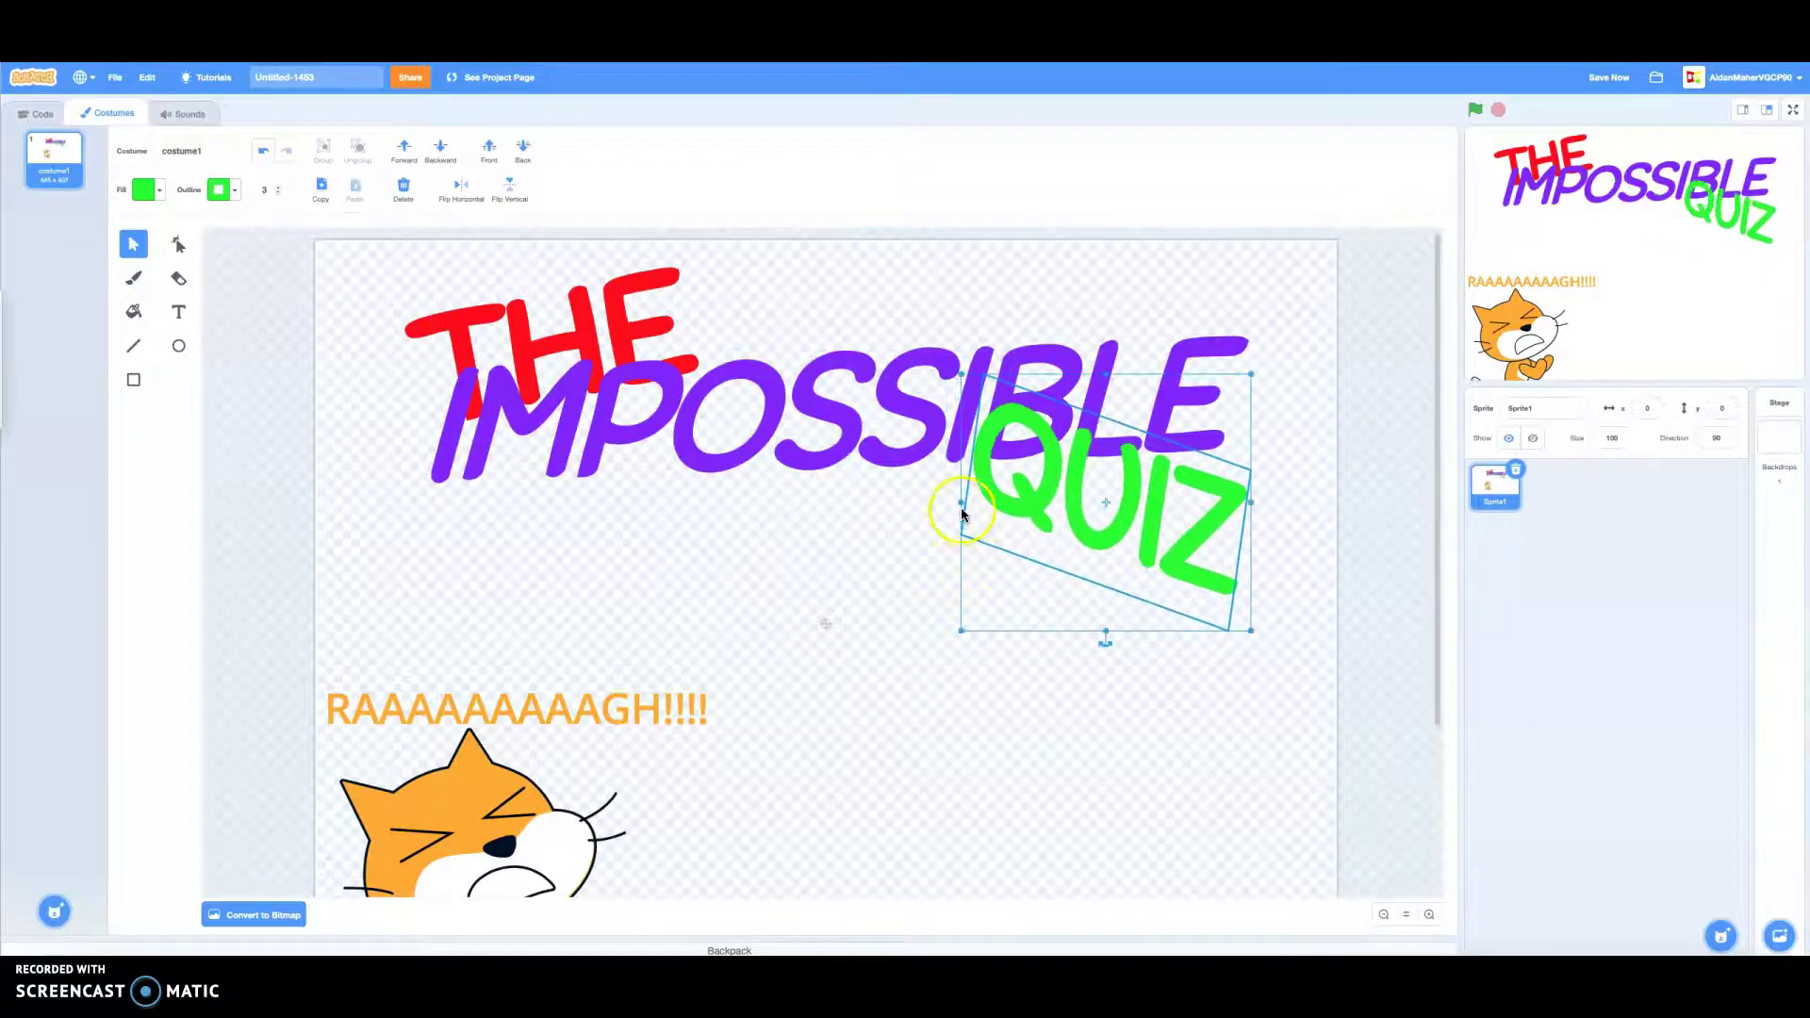
drag(932, 500, 873, 497)
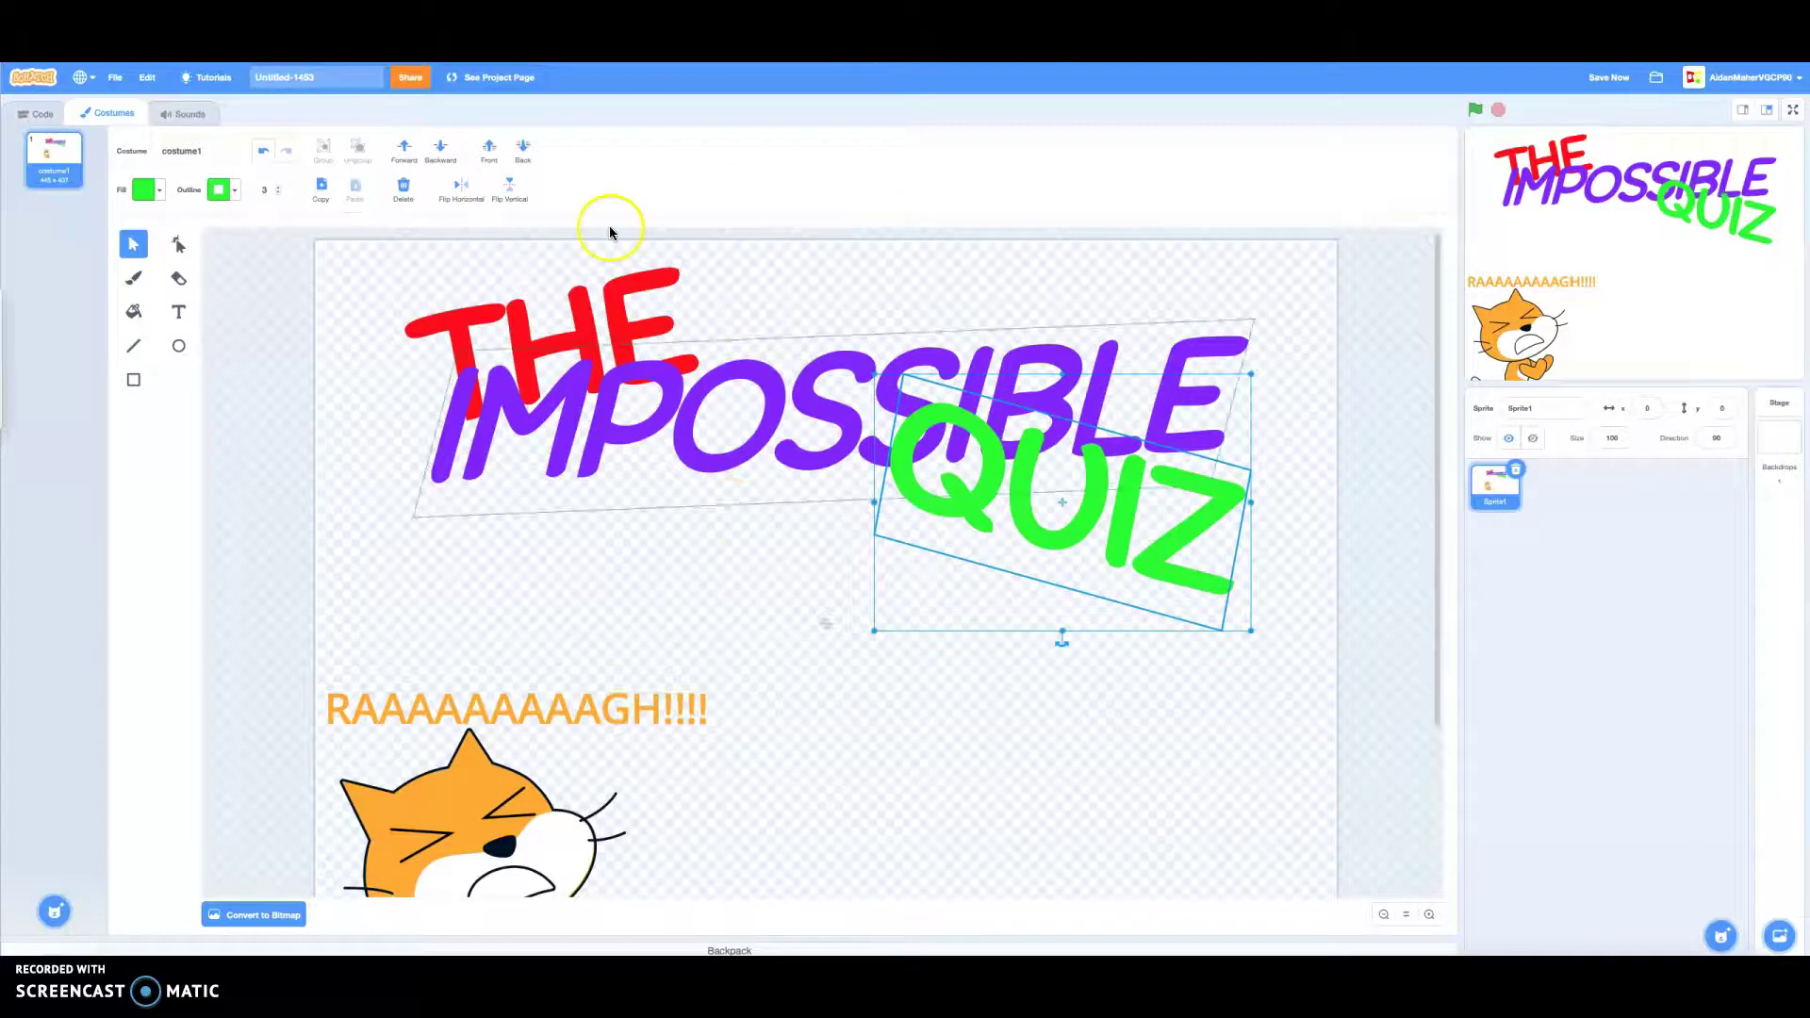
Step: Rotate, stretch, squash and enlarge the red THE, shifting it down and right
click(604, 274)
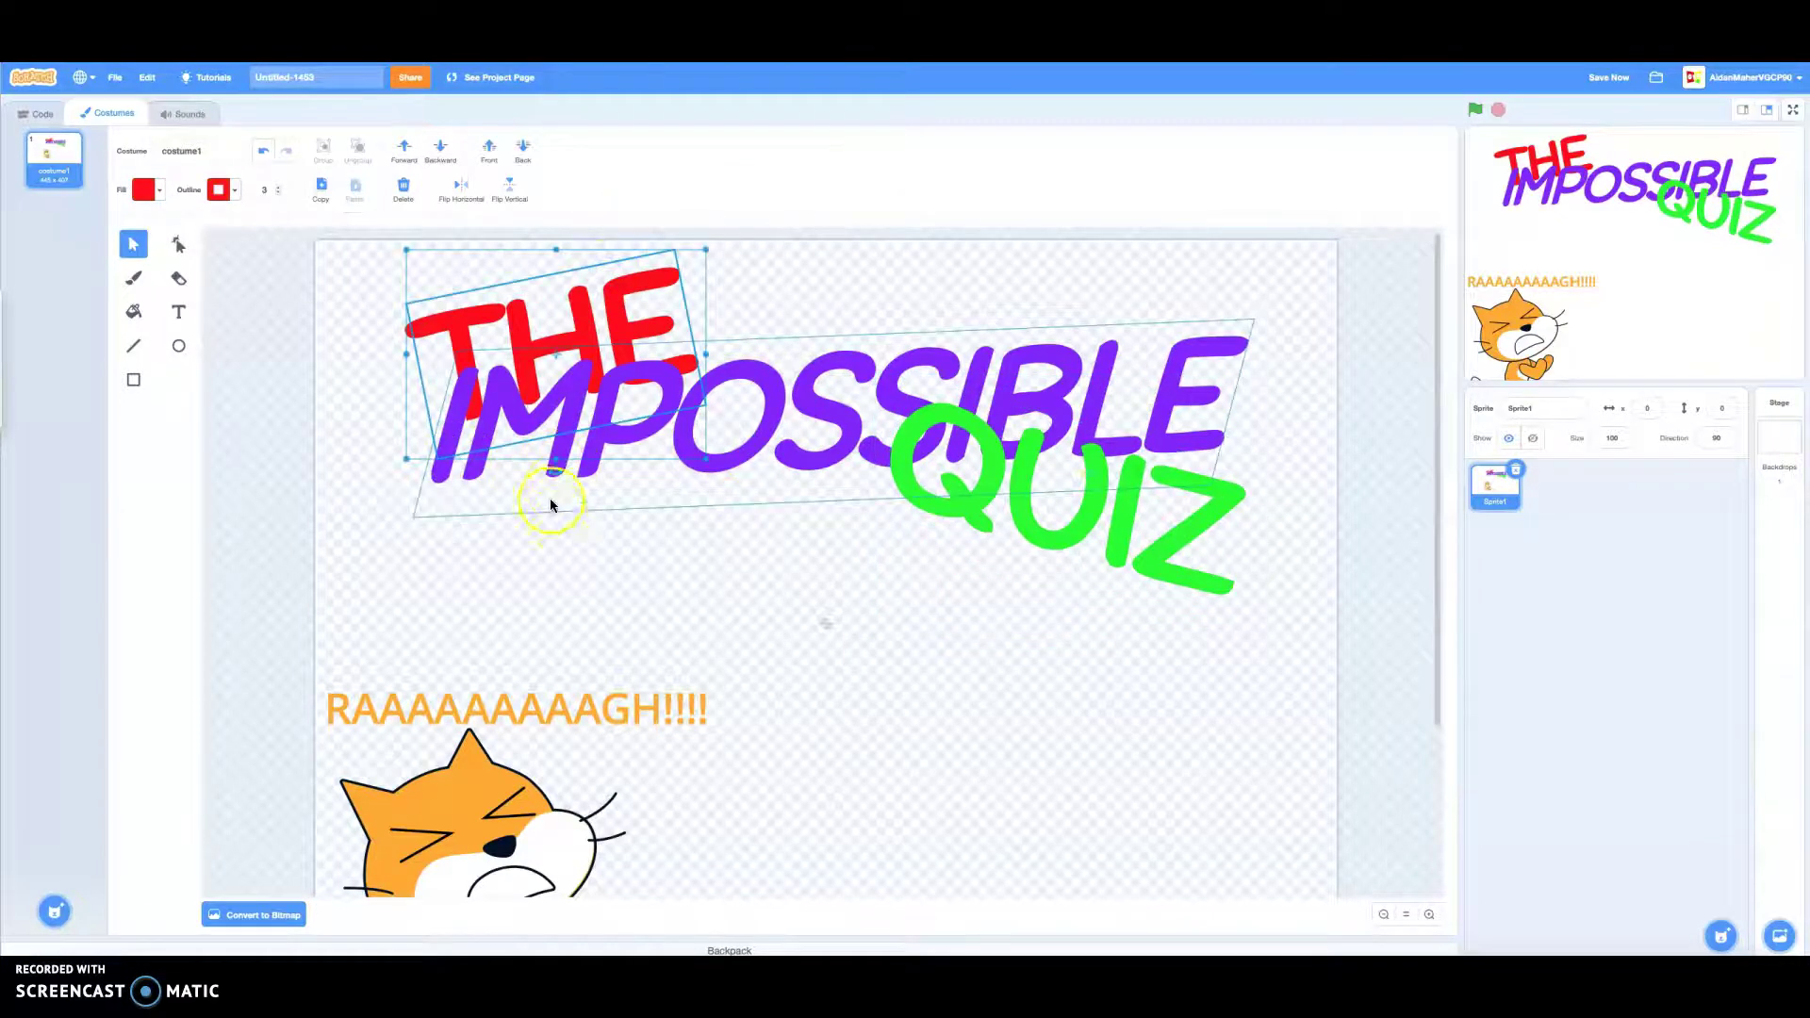
drag(556, 475, 649, 435)
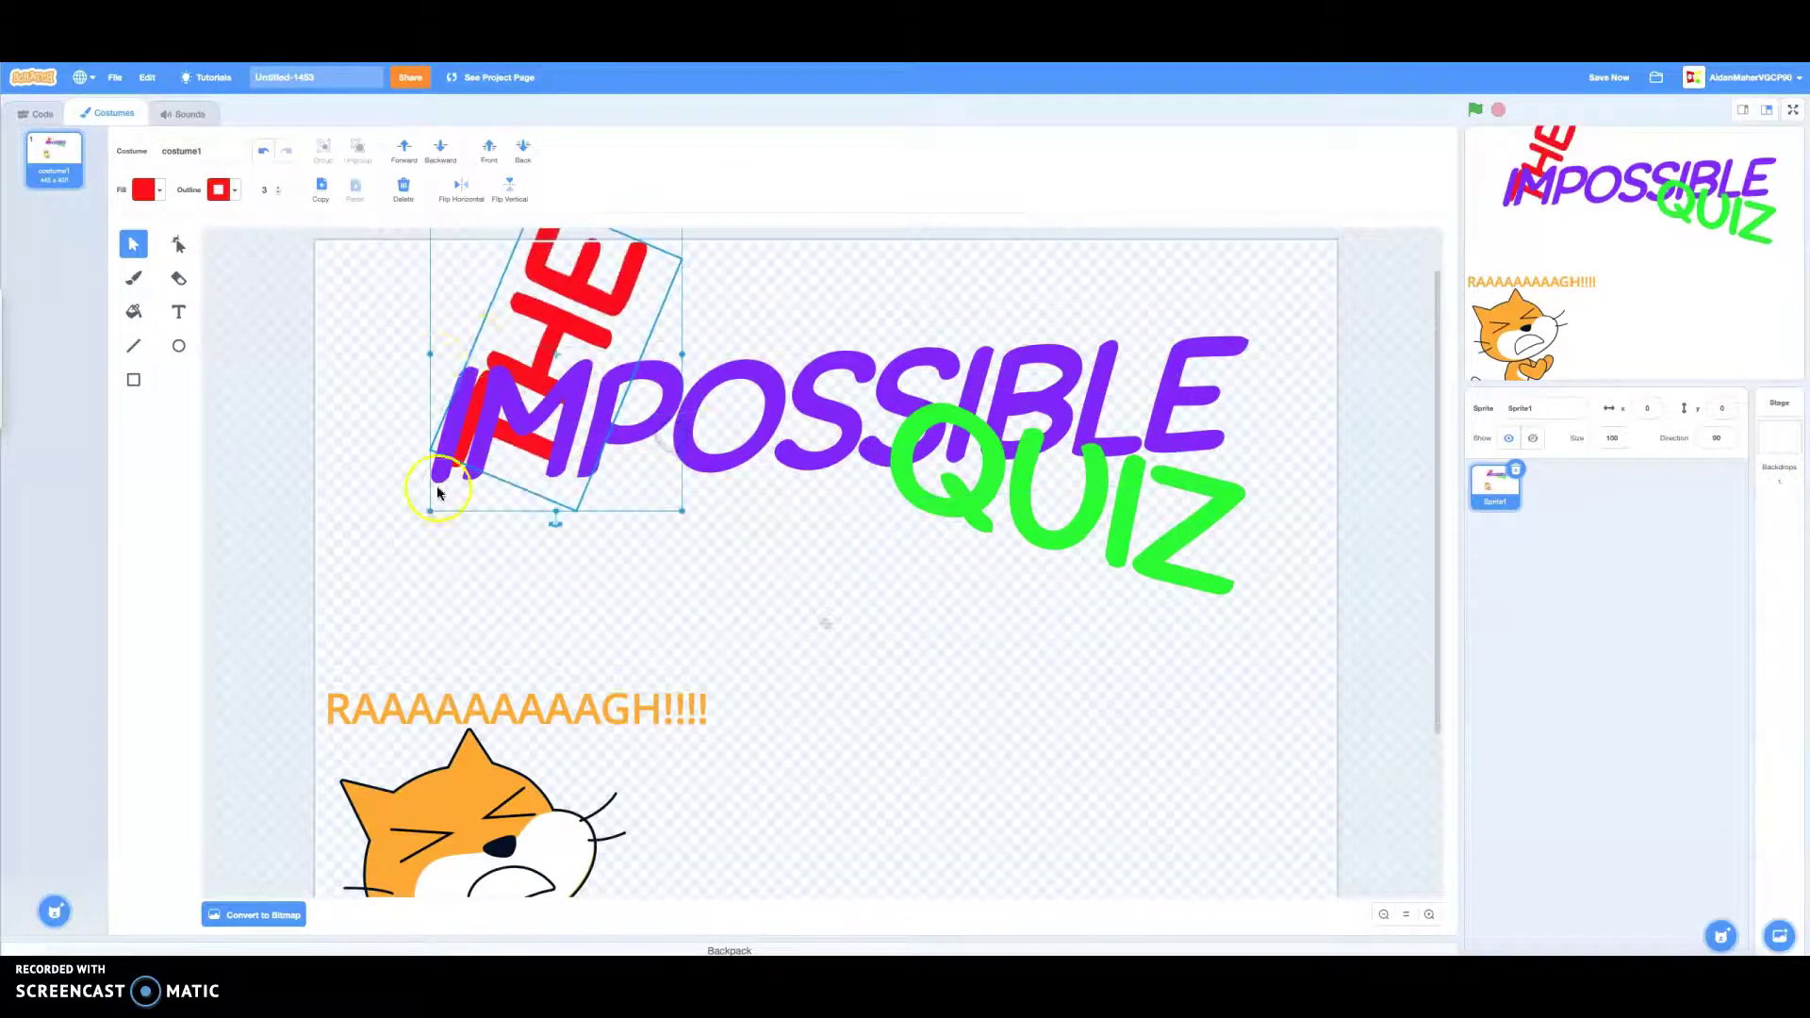
drag(430, 354, 295, 340)
drag(493, 517, 347, 466)
drag(493, 479, 494, 378)
double_click(494, 279)
click(676, 290)
drag(335, 295, 408, 329)
drag(635, 280, 687, 271)
click(784, 268)
click(809, 303)
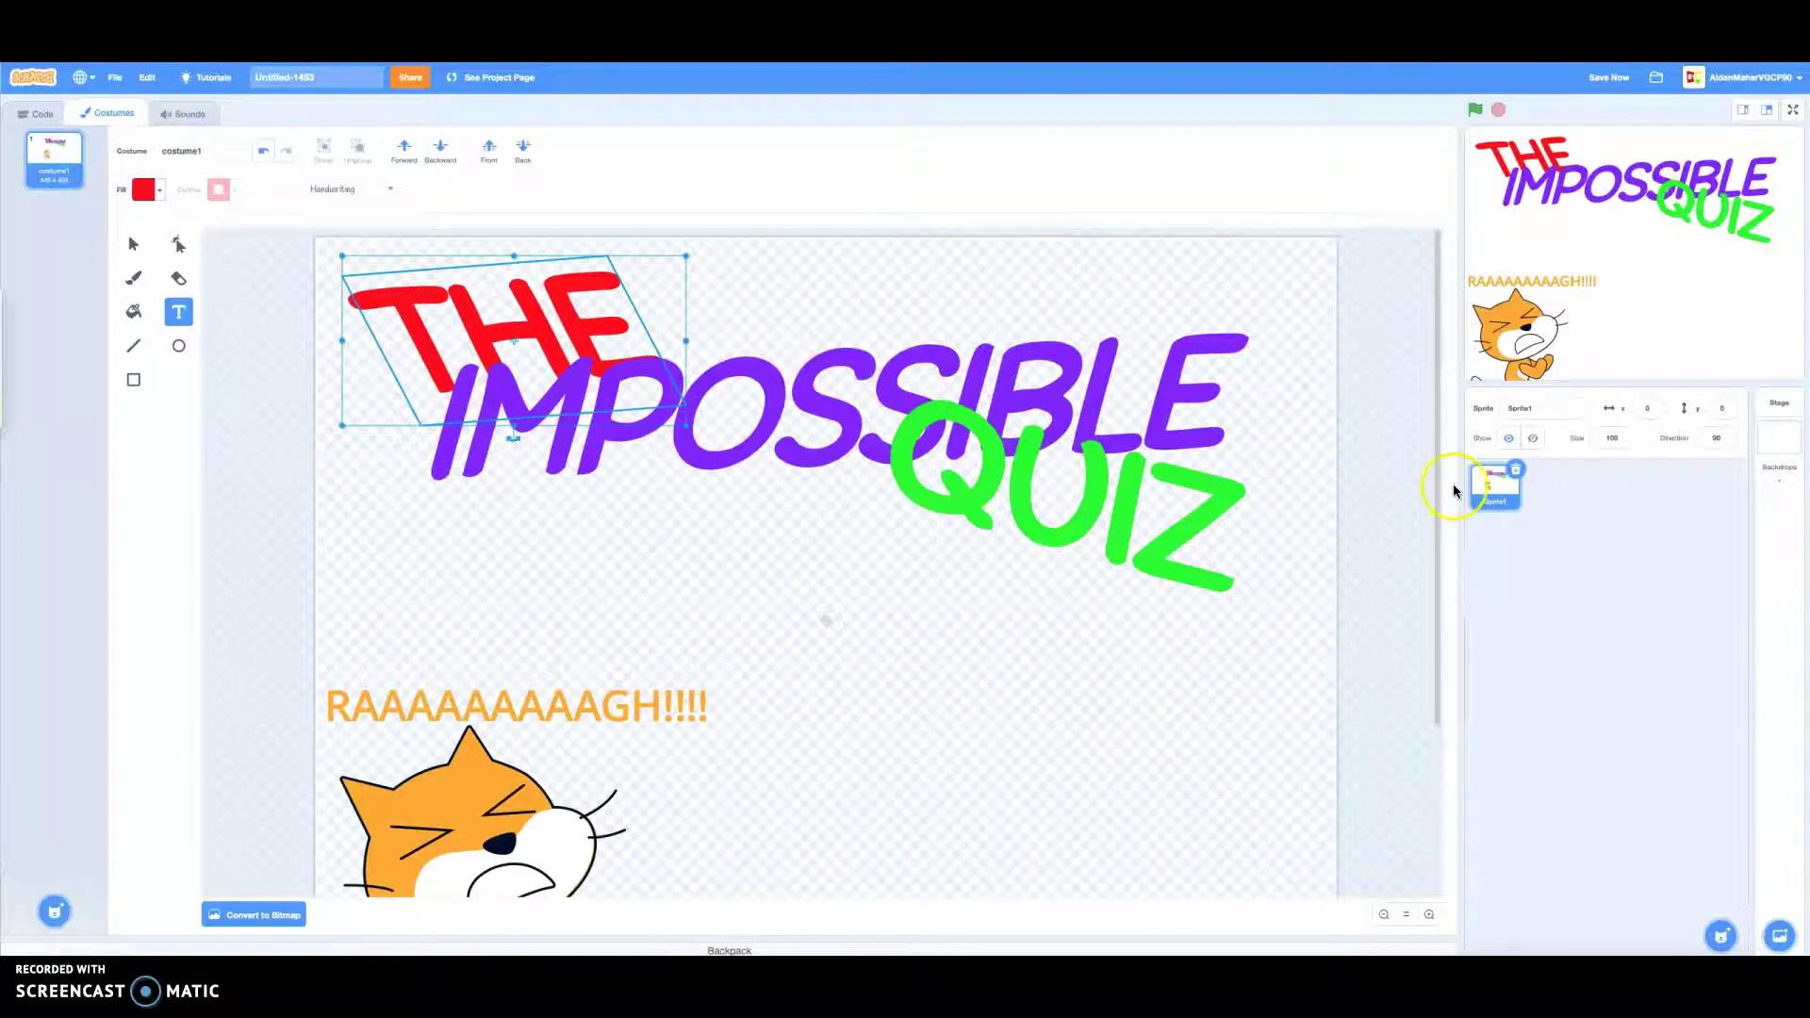
Step: Reselect THE and make it taller, tilted further clockwise and larger
click(1399, 497)
click(1238, 490)
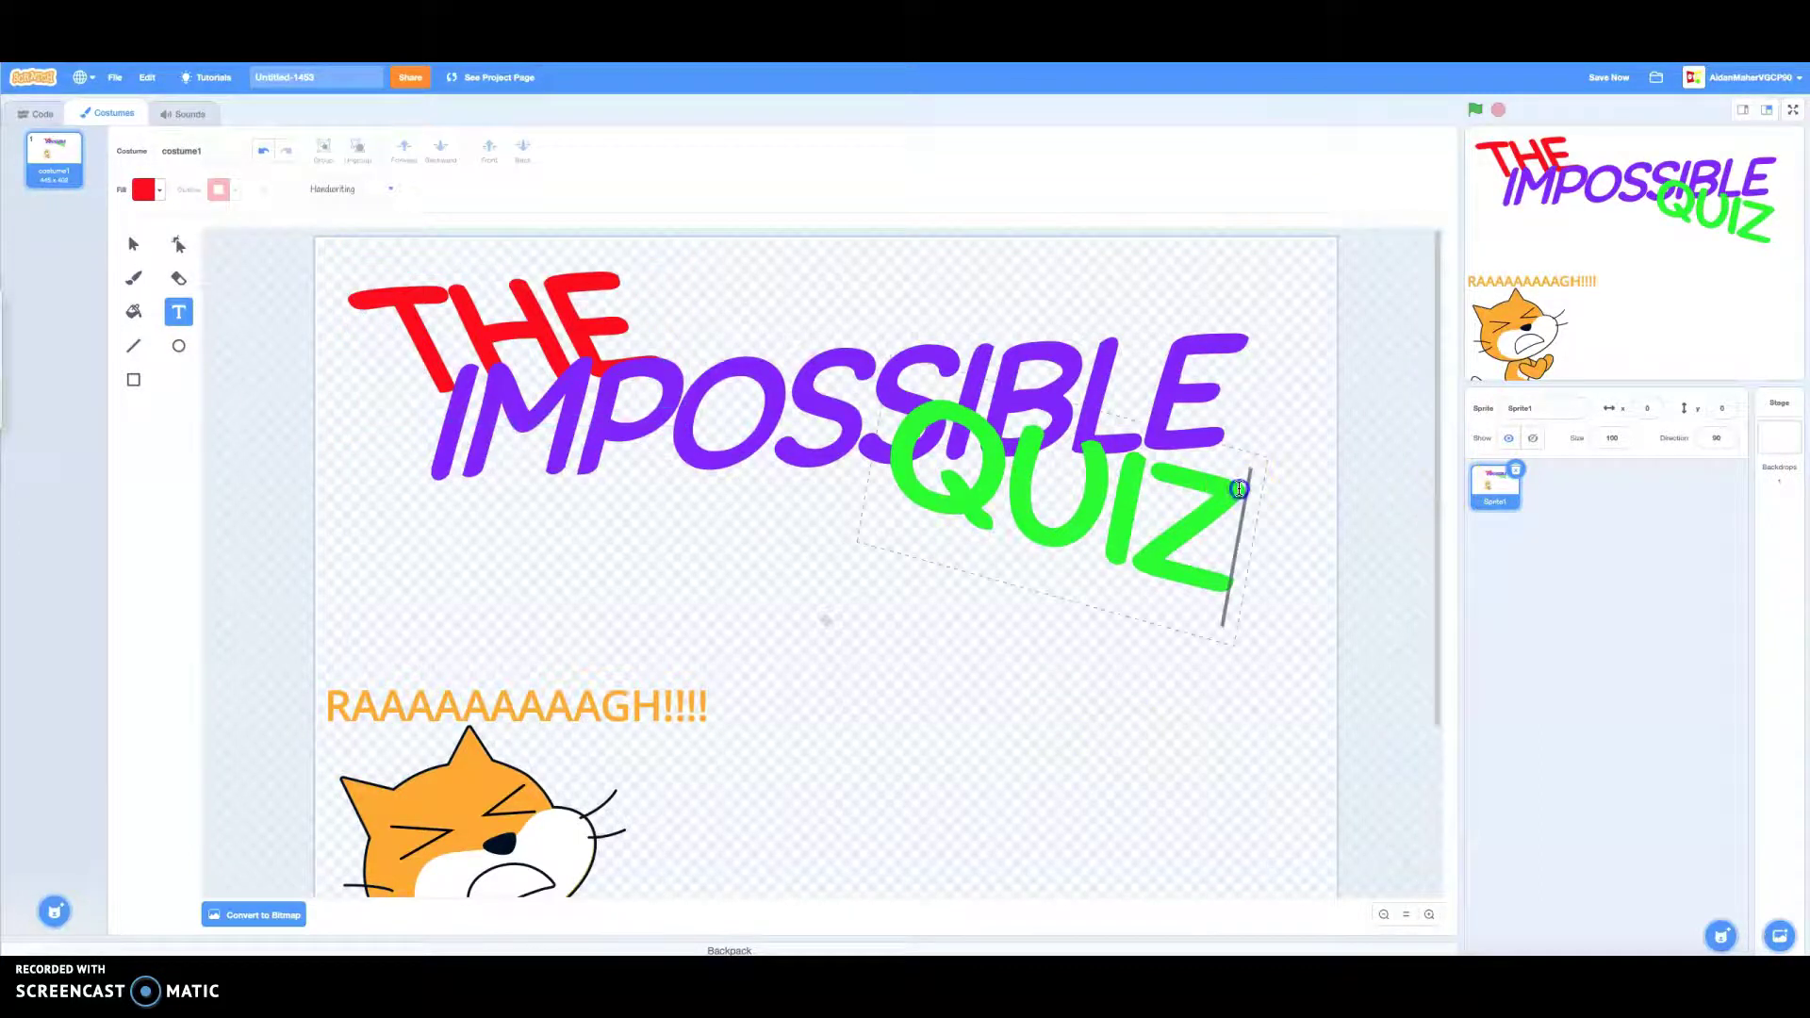
click(683, 502)
click(493, 327)
click(698, 286)
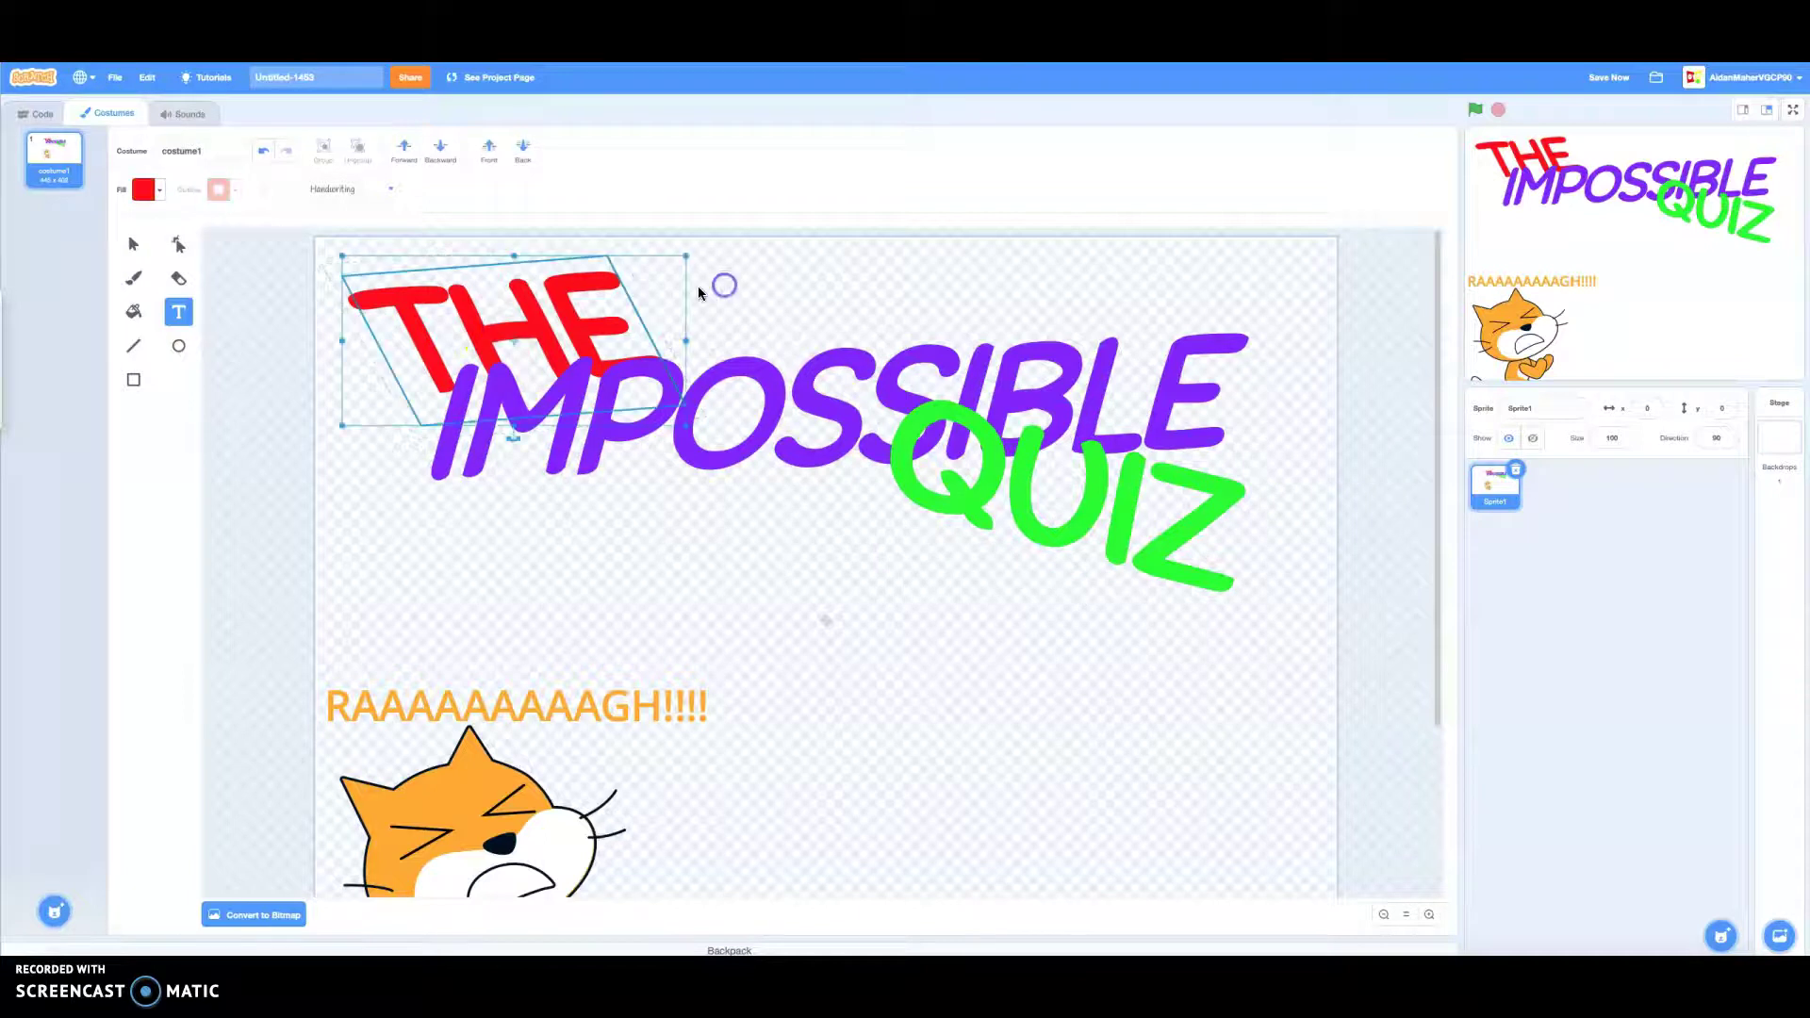
drag(514, 431, 359, 349)
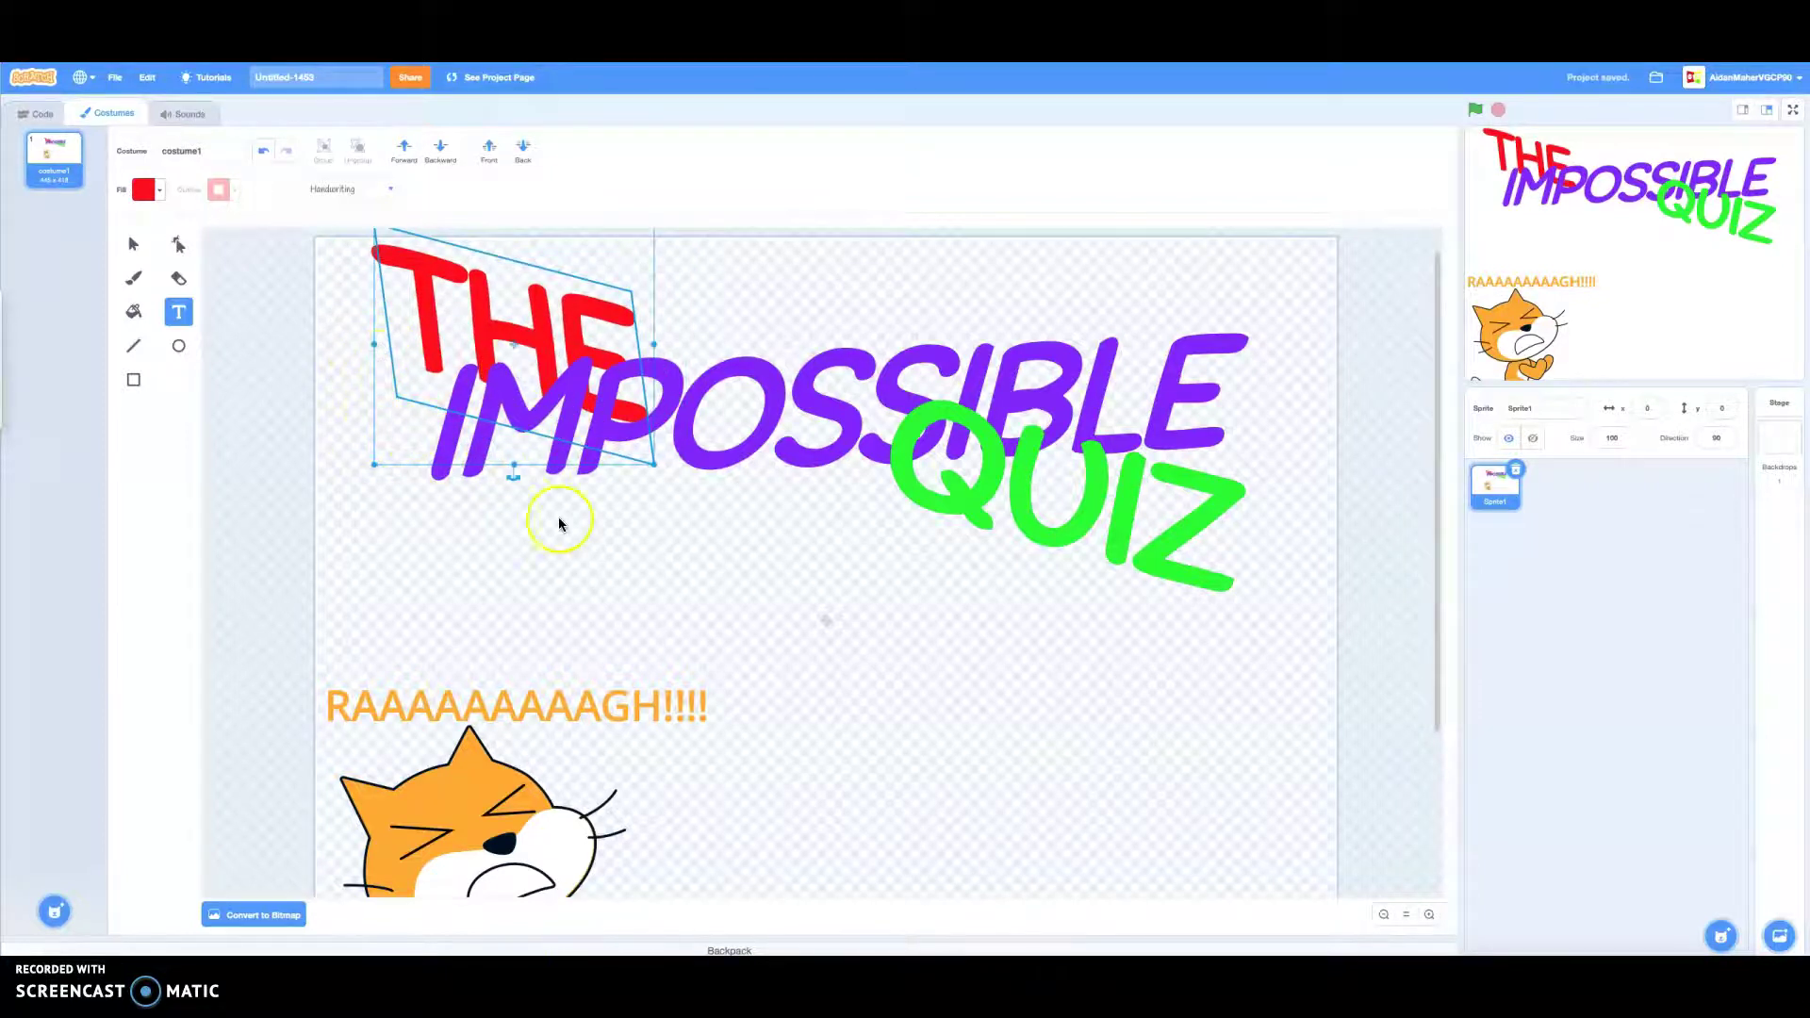
drag(515, 481, 410, 479)
drag(644, 347, 748, 355)
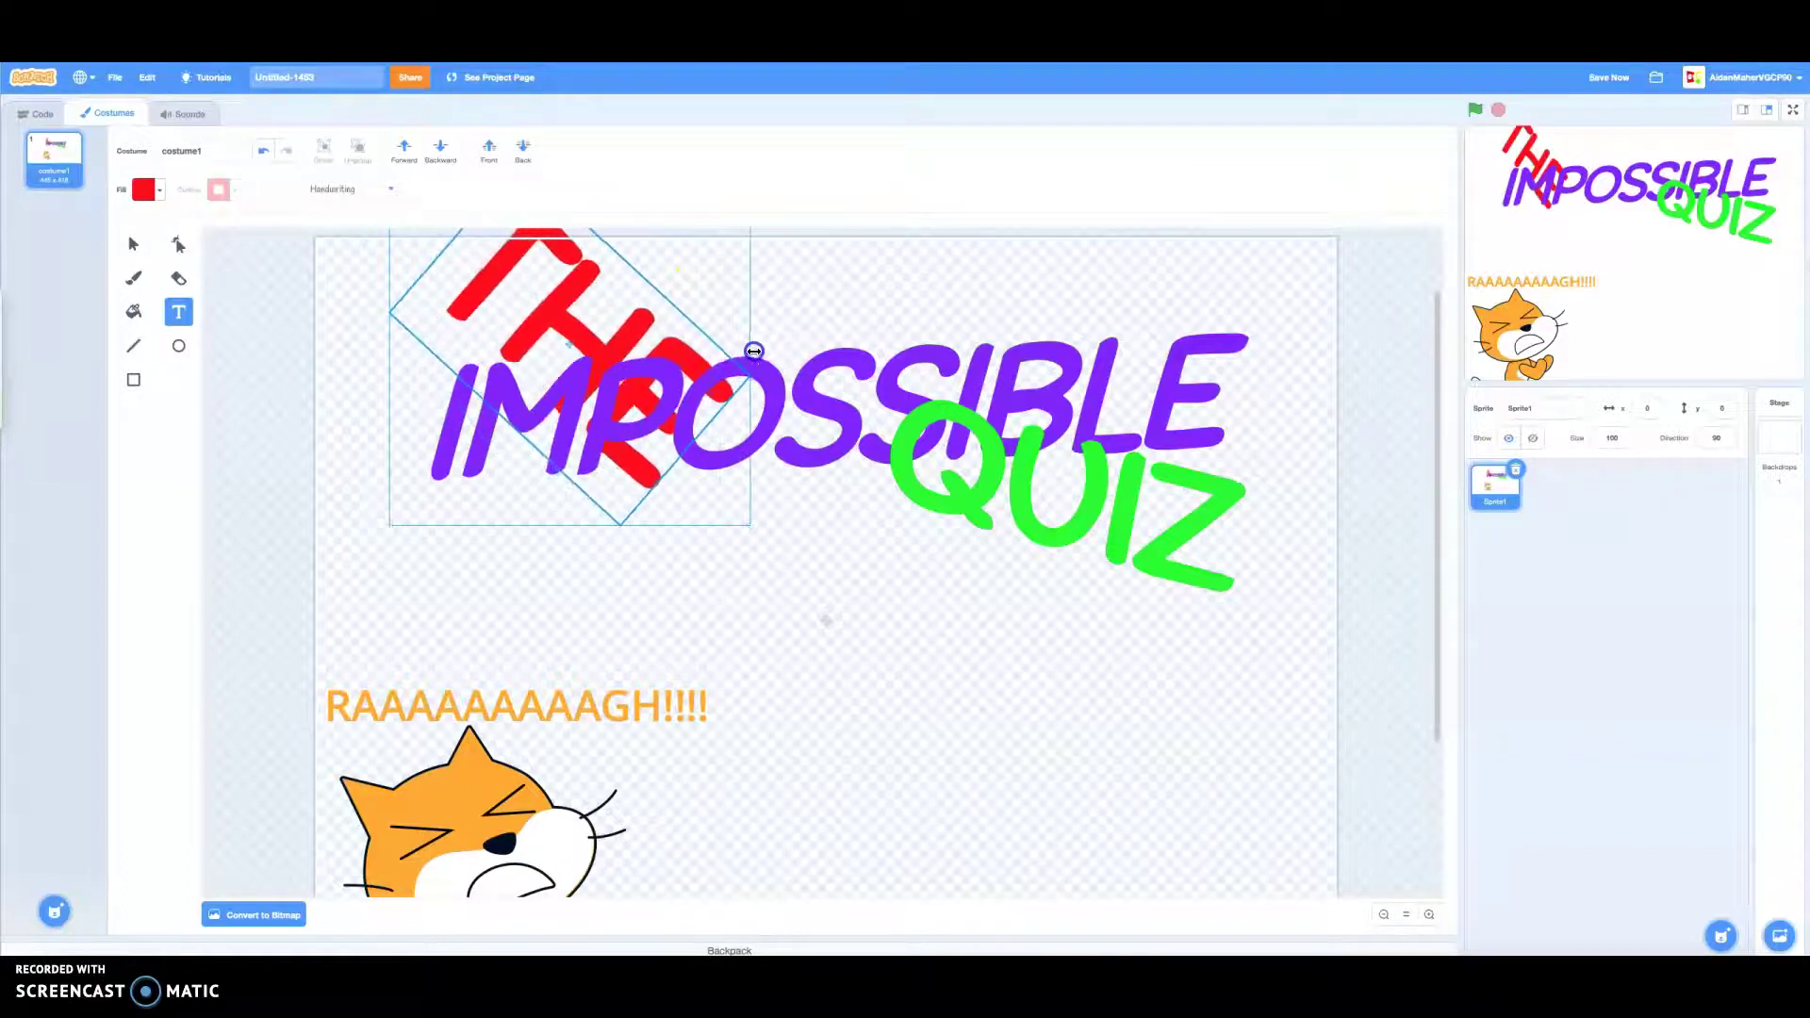
Step: Retilt THE nearly level, widen then shrink it, and move it over IMPOSSIBLE's left side
click(648, 278)
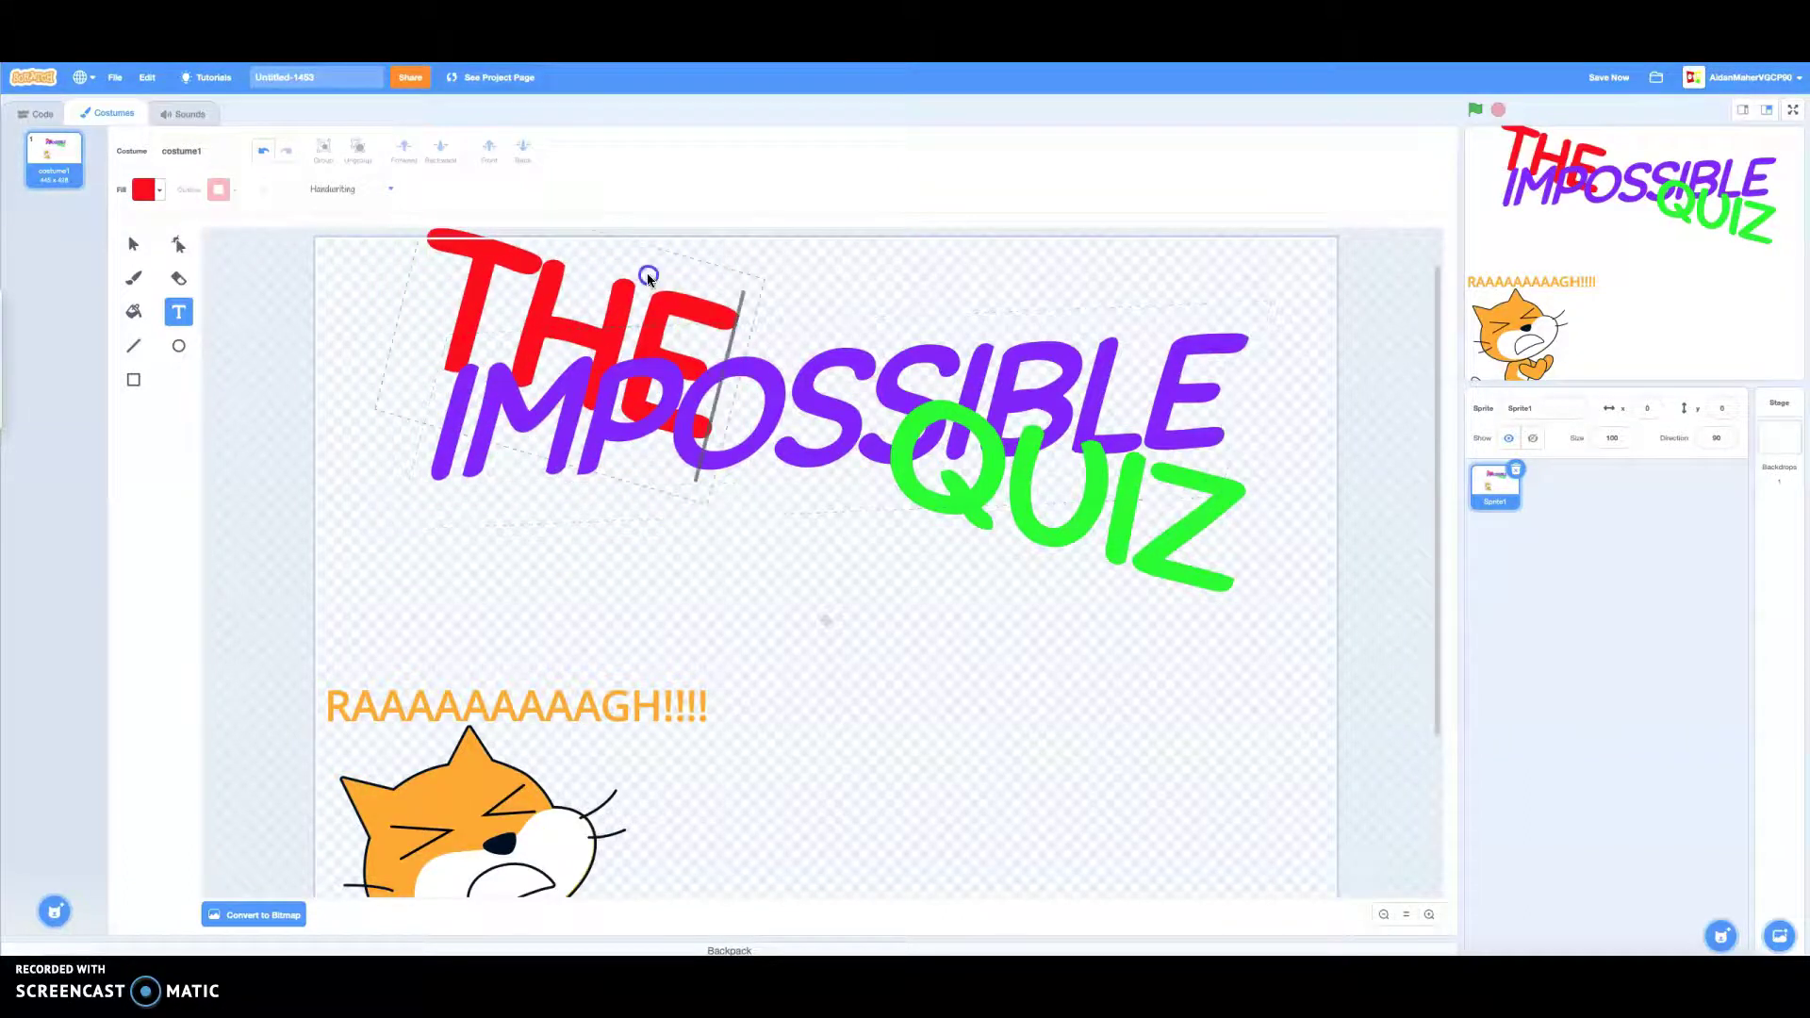
click(630, 581)
drag(570, 507, 608, 494)
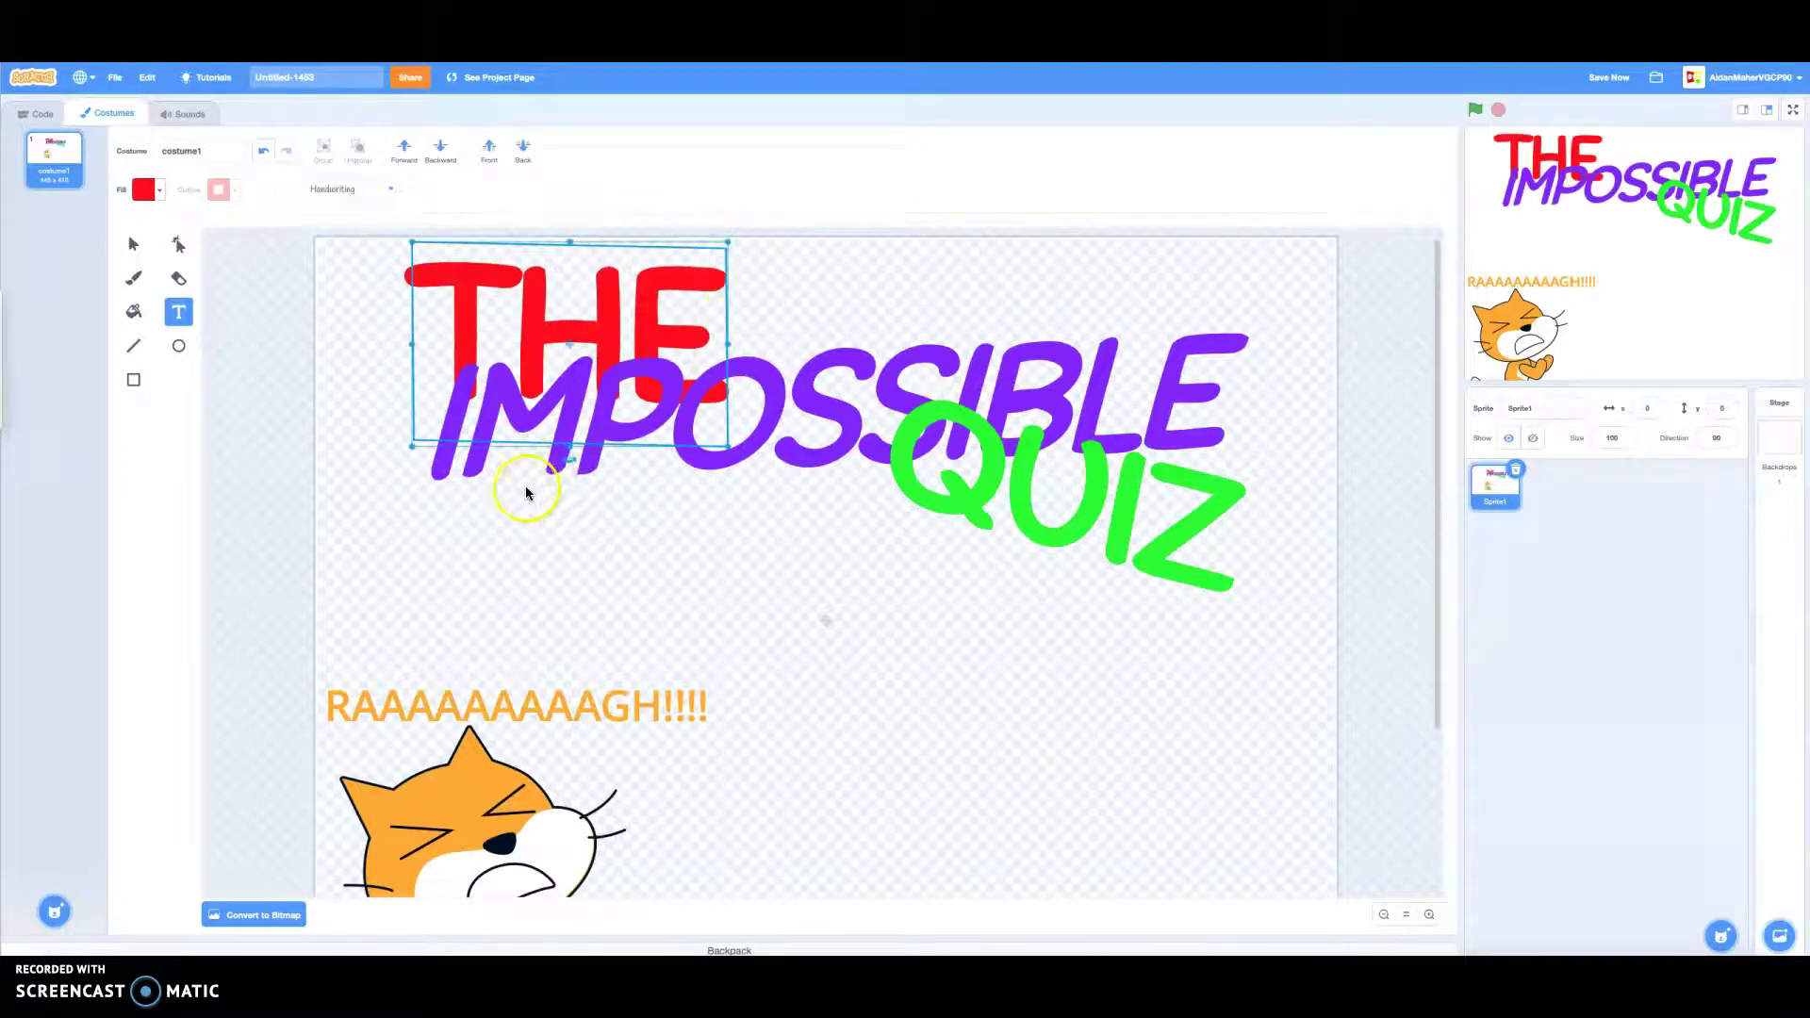
drag(562, 465, 628, 450)
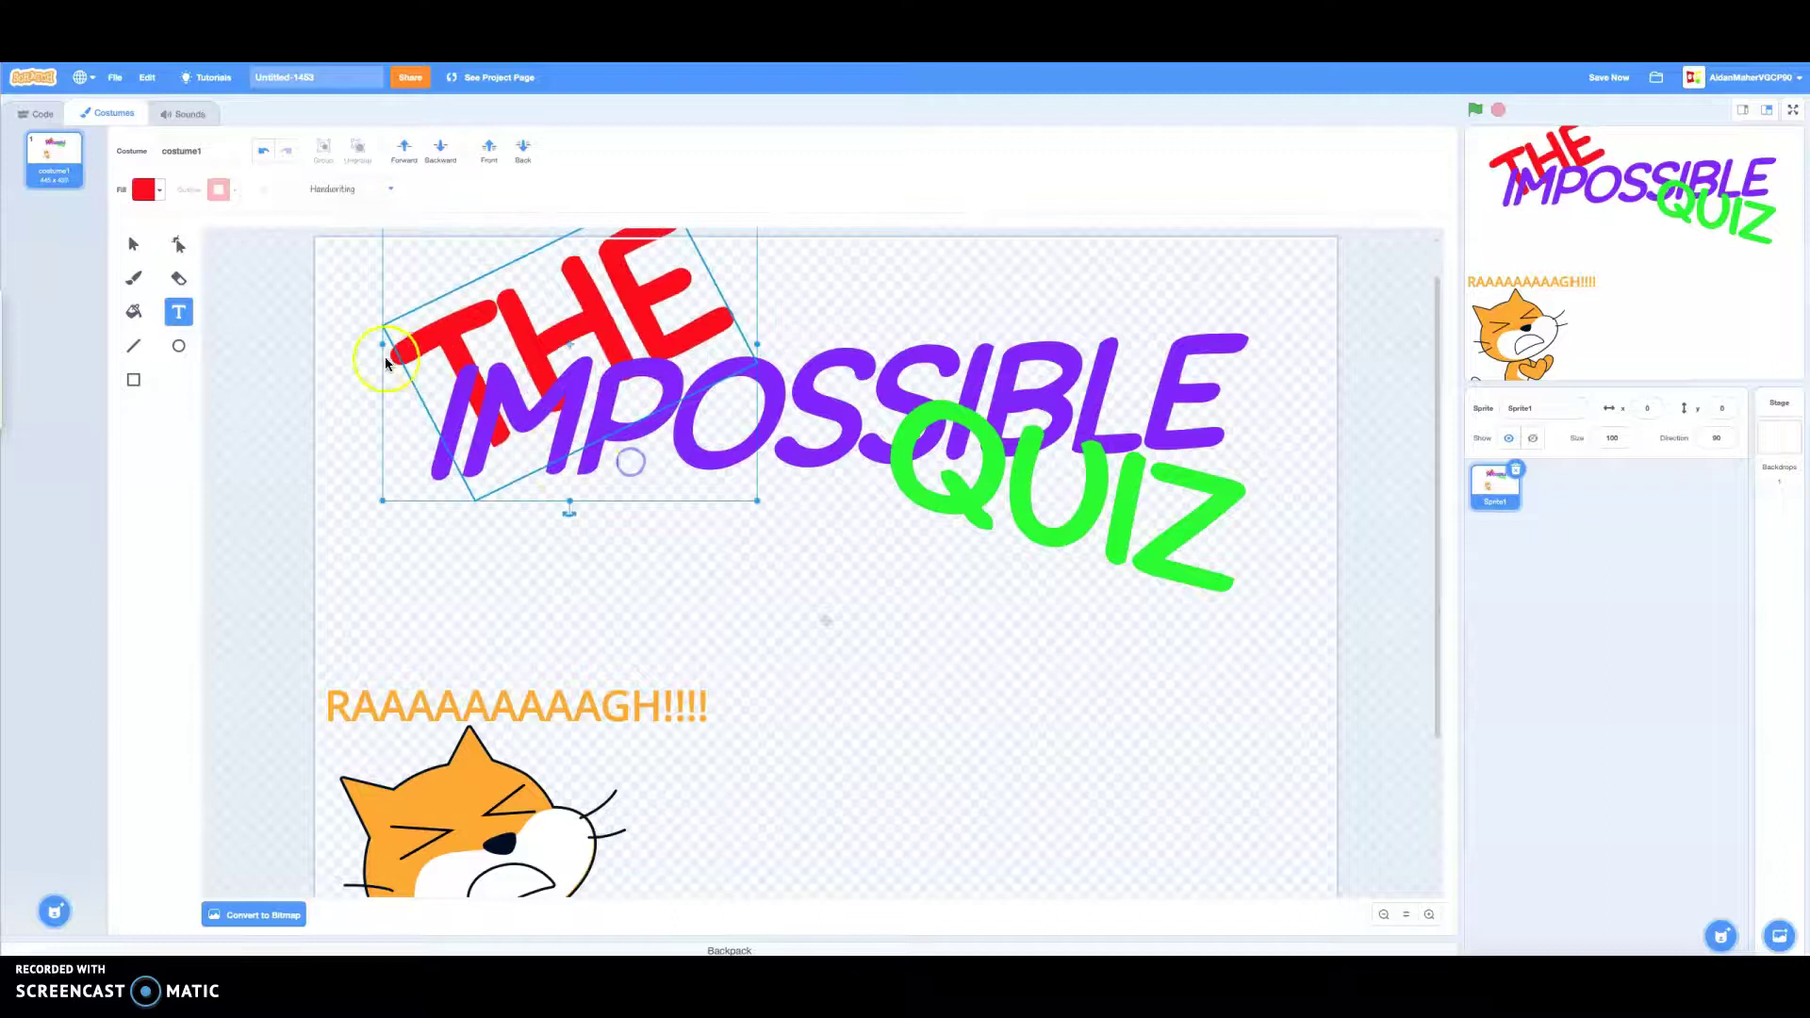
drag(386, 345, 204, 347)
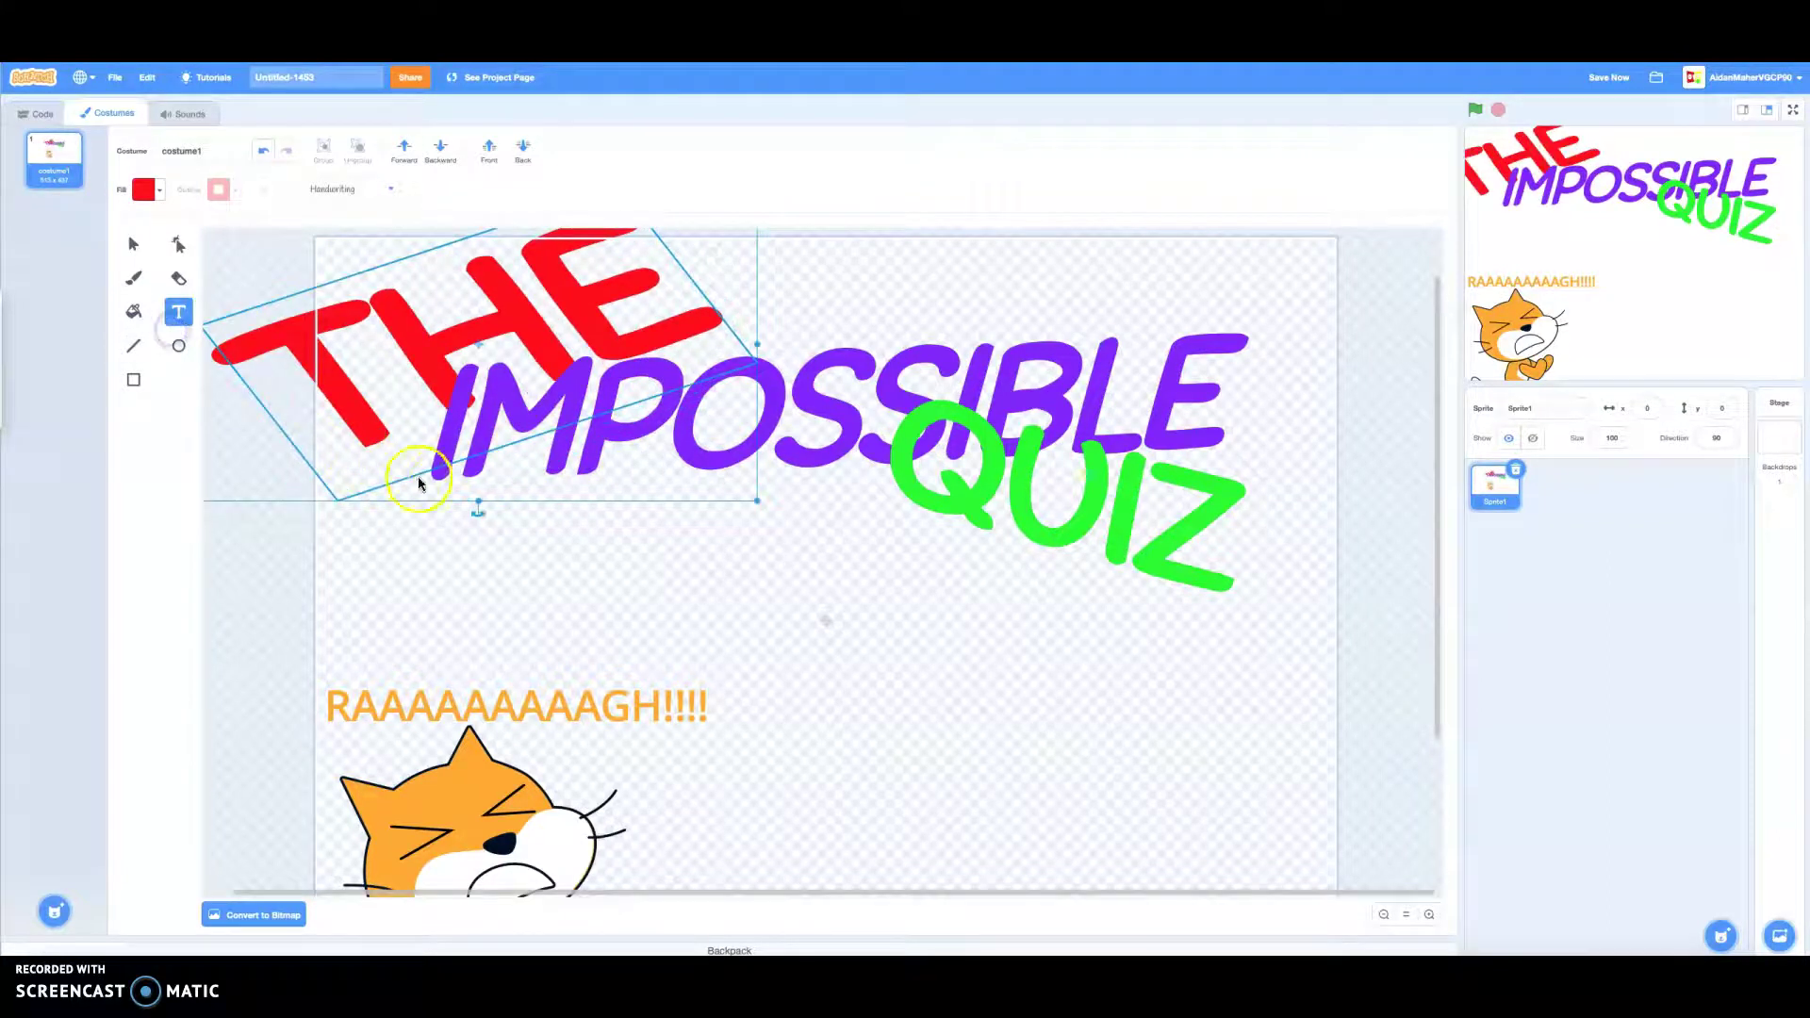
drag(476, 510, 403, 512)
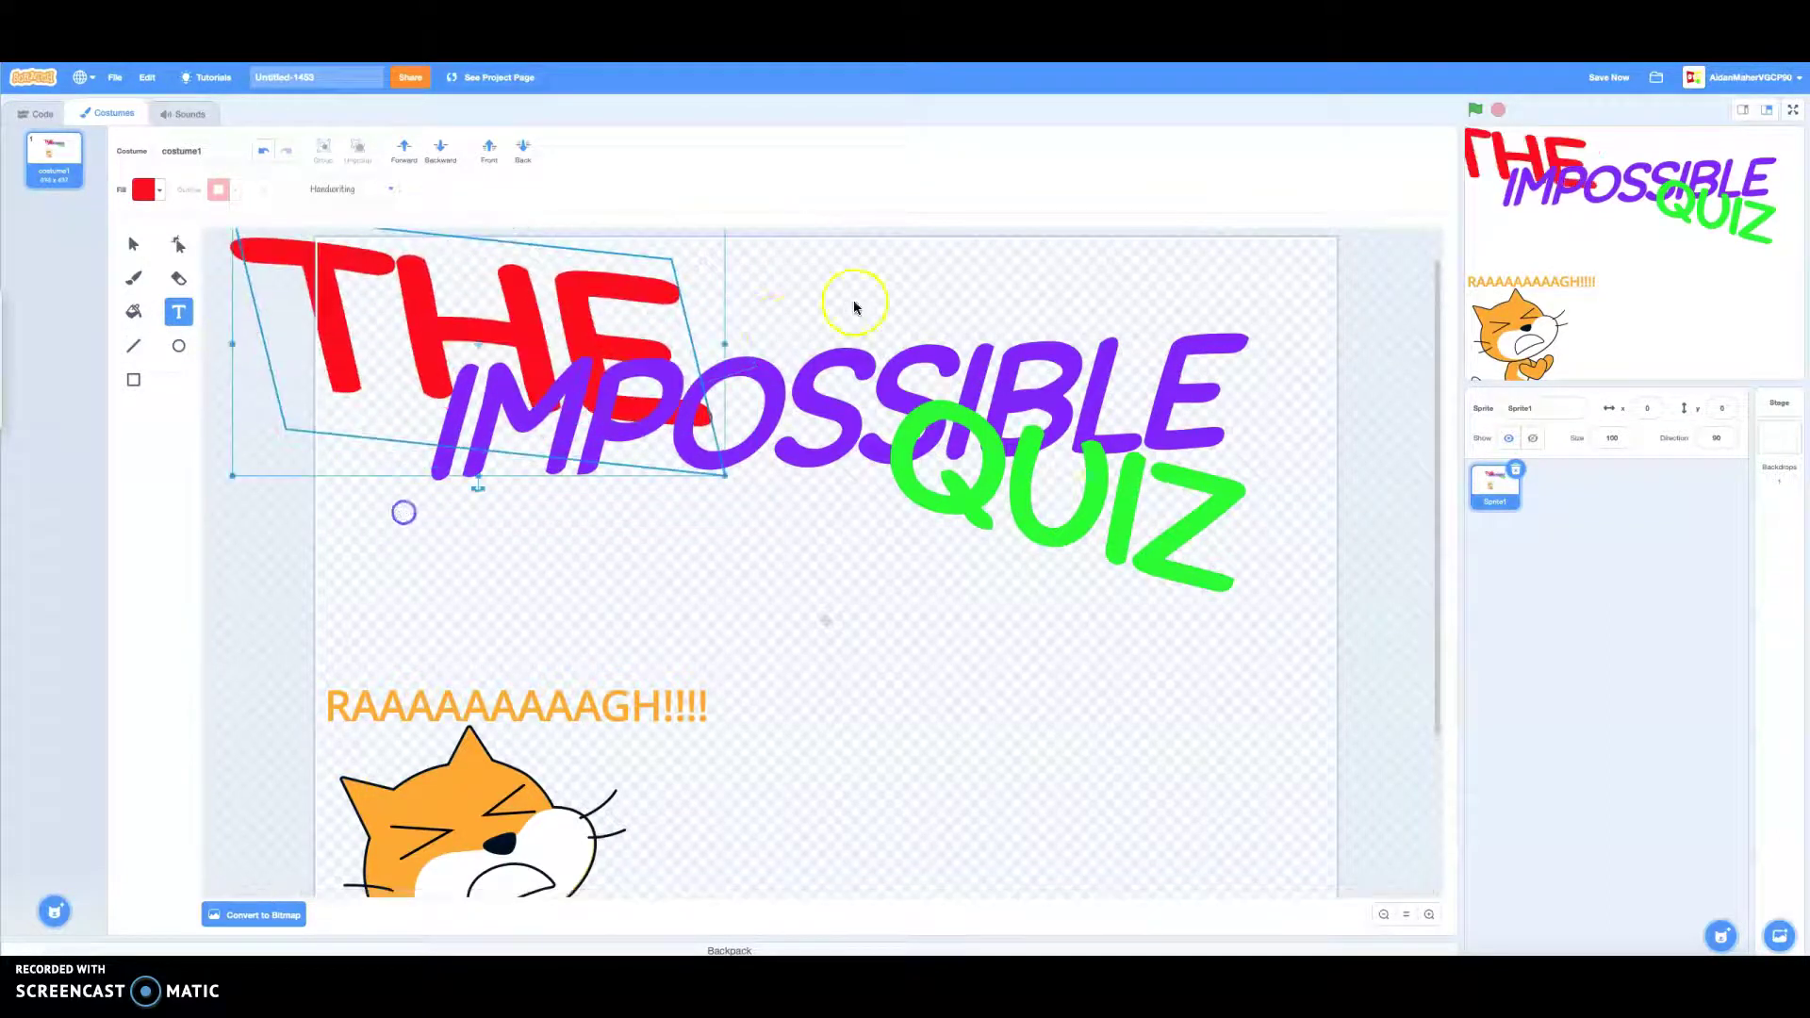
mouse_move(727, 345)
mouse_down()
mouse_move(613, 343)
mouse_move(705, 328)
mouse_up()
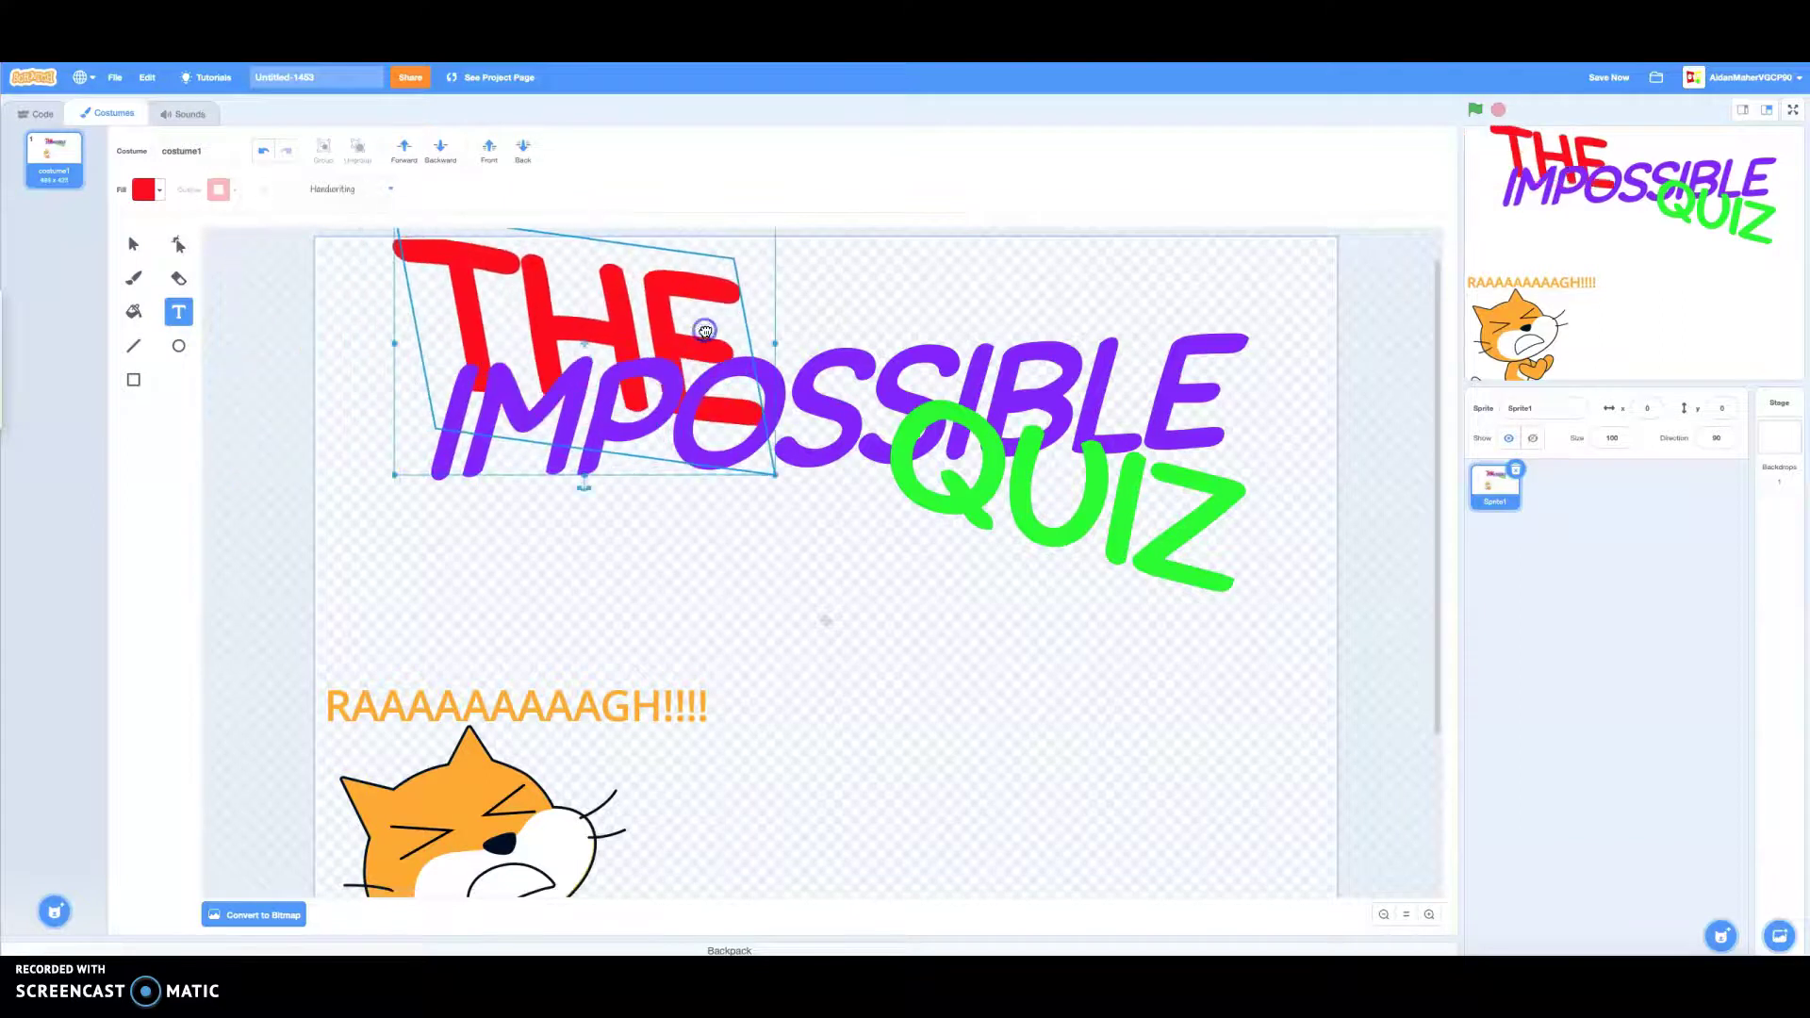
drag(394, 475, 443, 460)
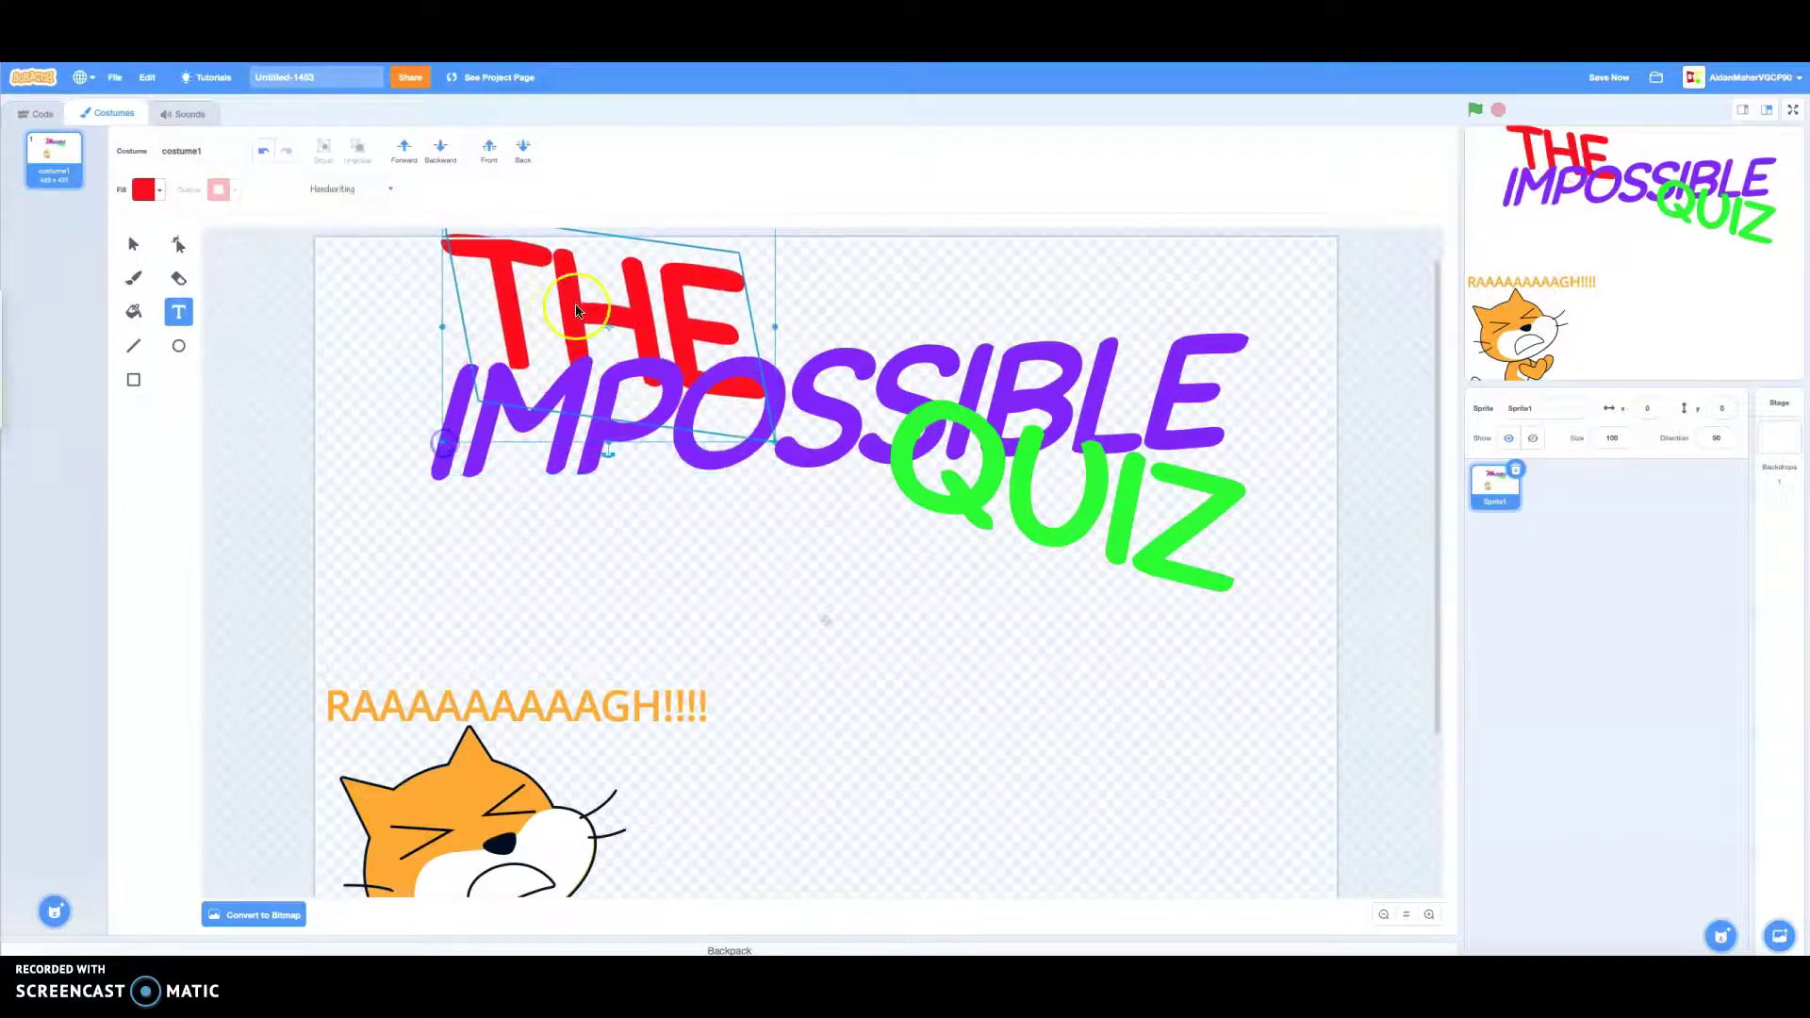
drag(576, 323, 526, 324)
click(794, 322)
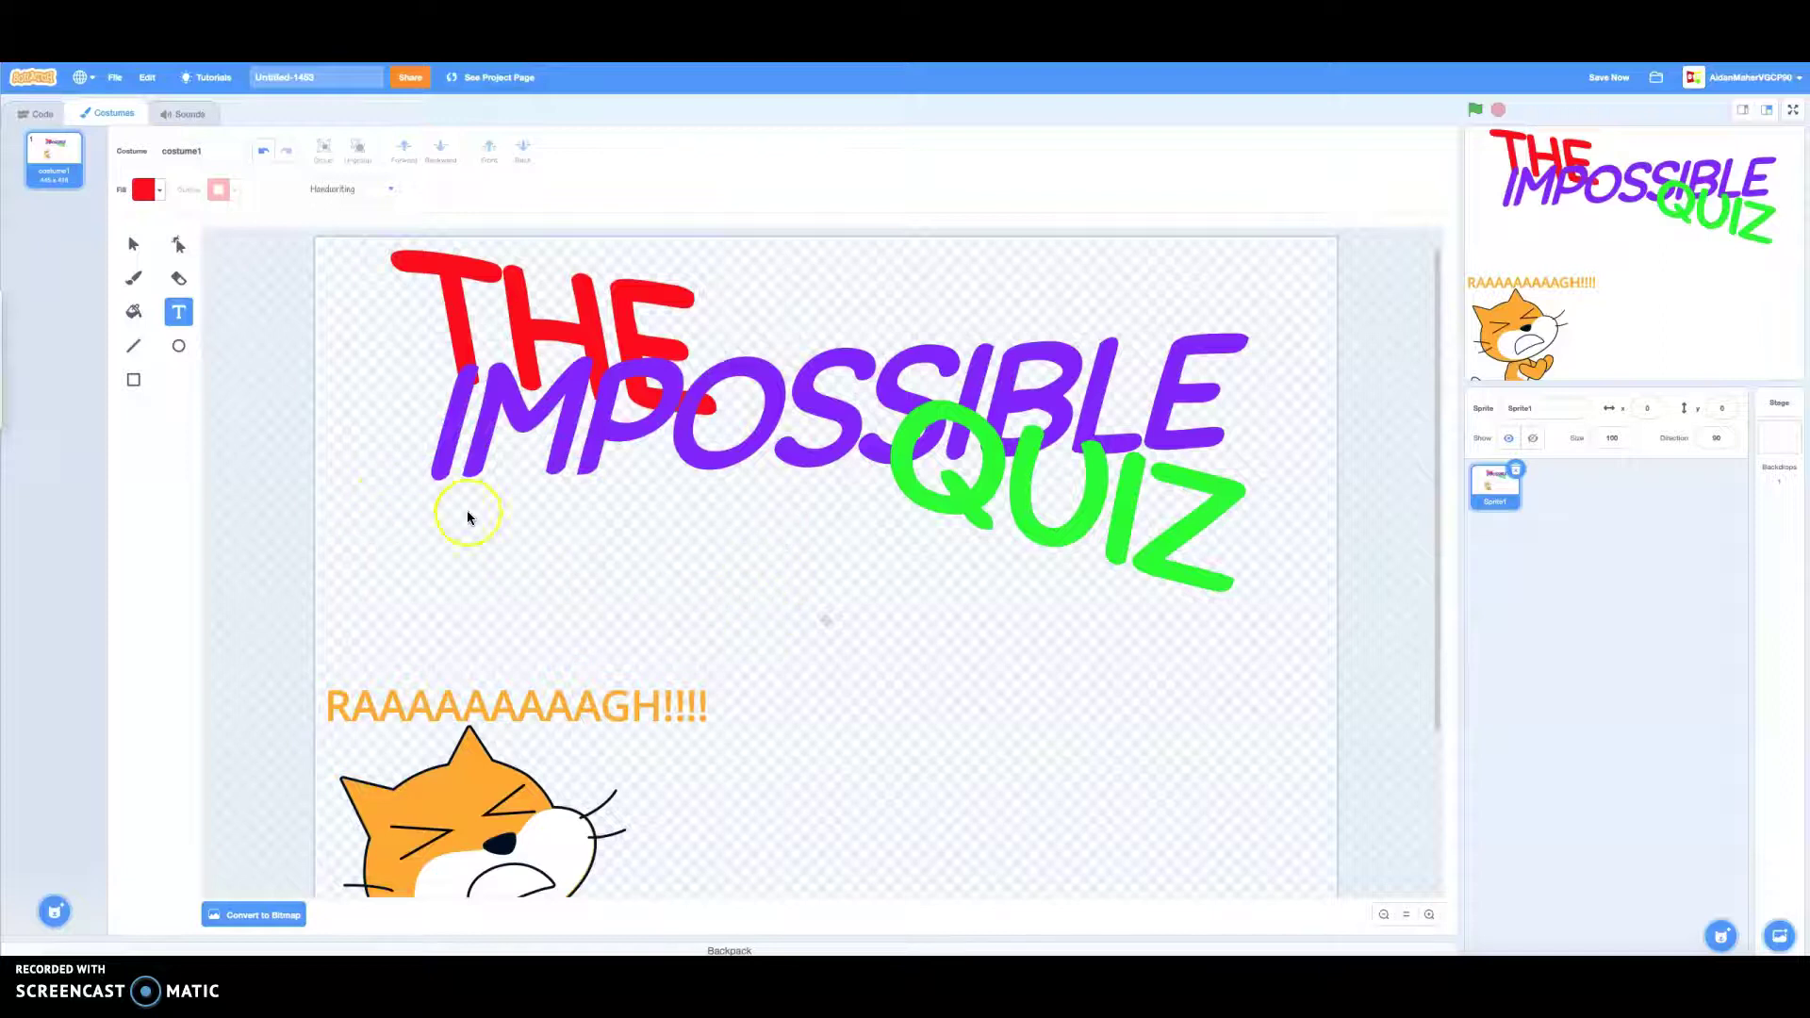
Step: Scroll the costume canvas to check the title, orange caption and angry cat layout
scroll(524, 520, down, 5)
scroll(524, 521, up, 5)
scroll(525, 521, down, 5)
scroll(524, 520, up, 5)
scroll(526, 526, down, 5)
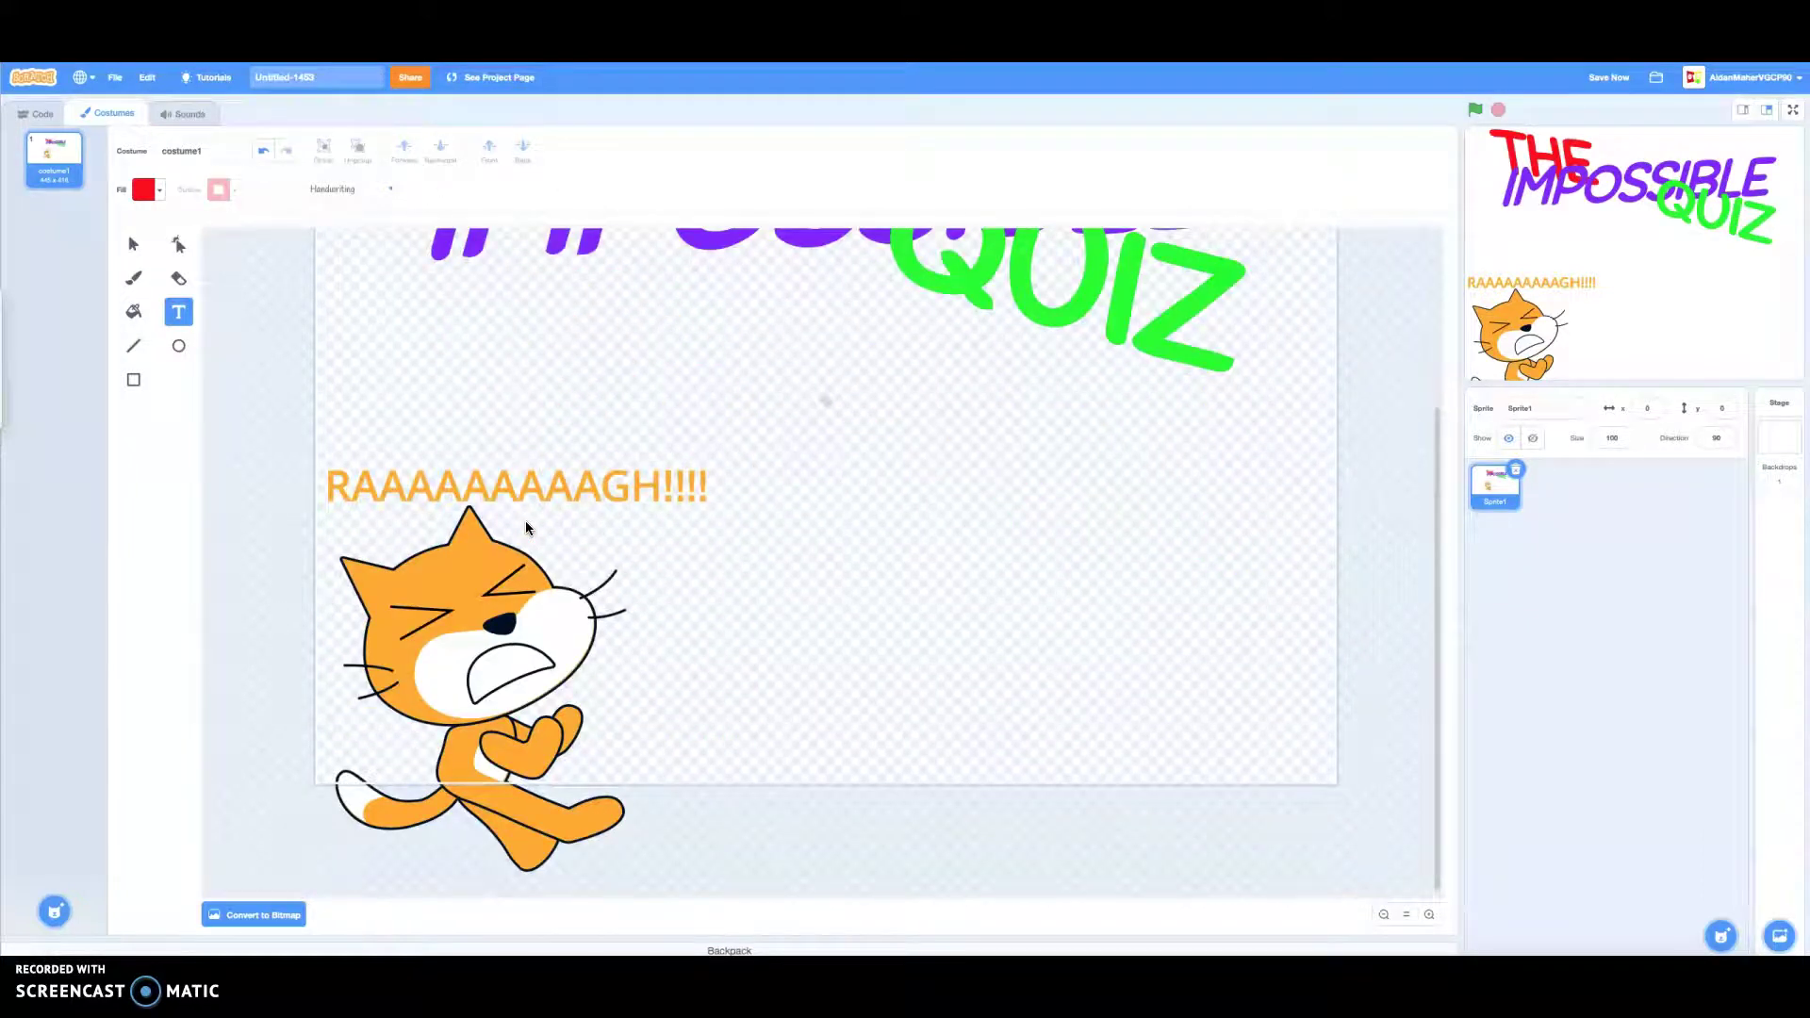
scroll(525, 520, up, 5)
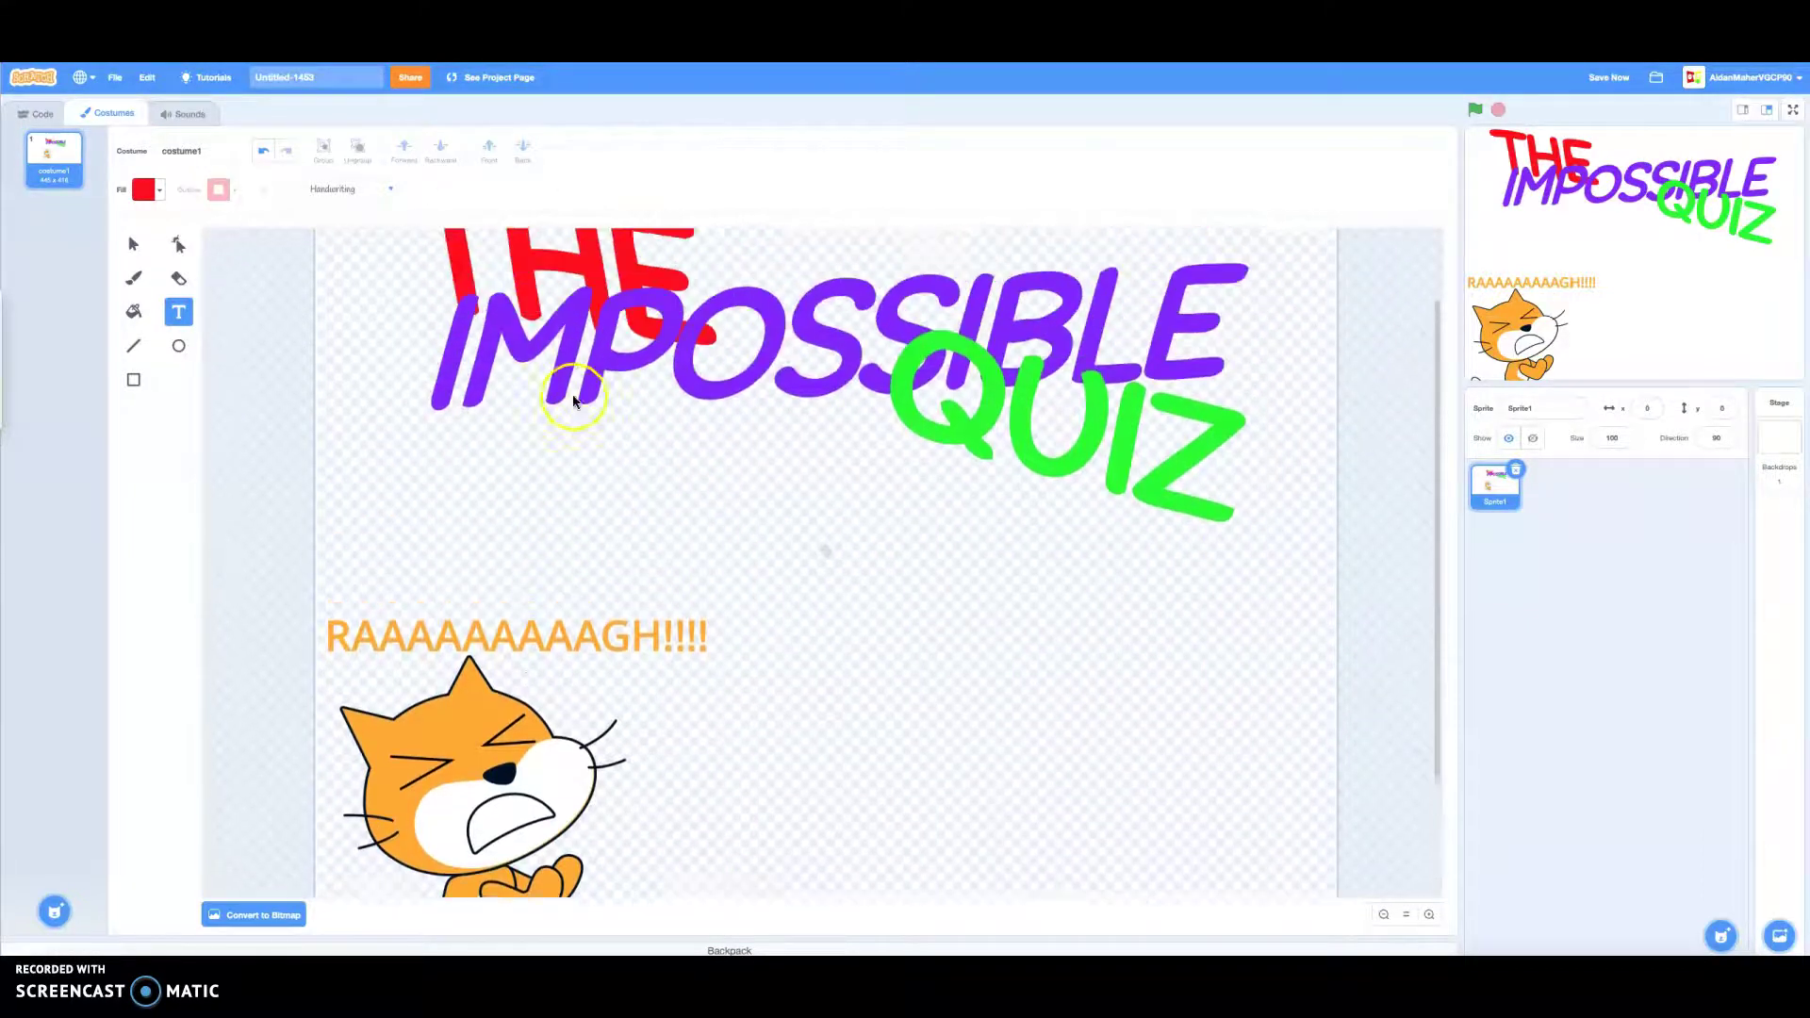
scroll(679, 428, down, 5)
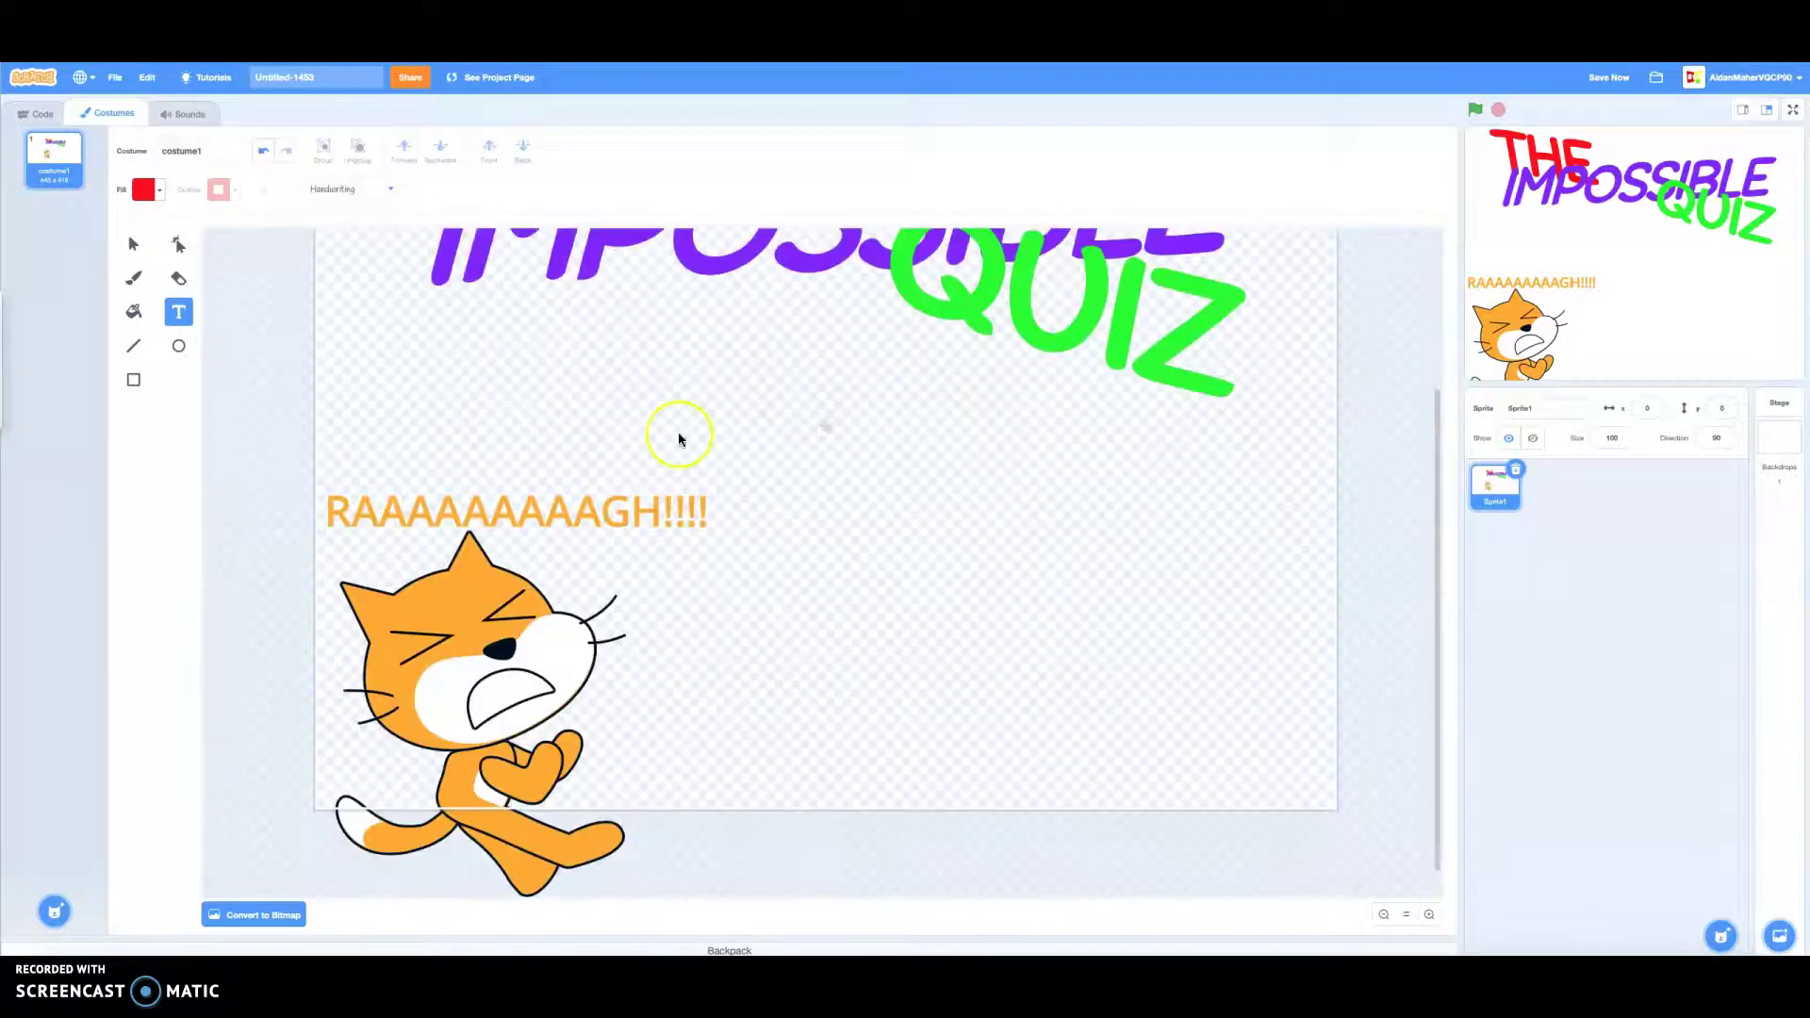
Step: Create a blank painted sprite, then delete it
mouse_move(54, 910)
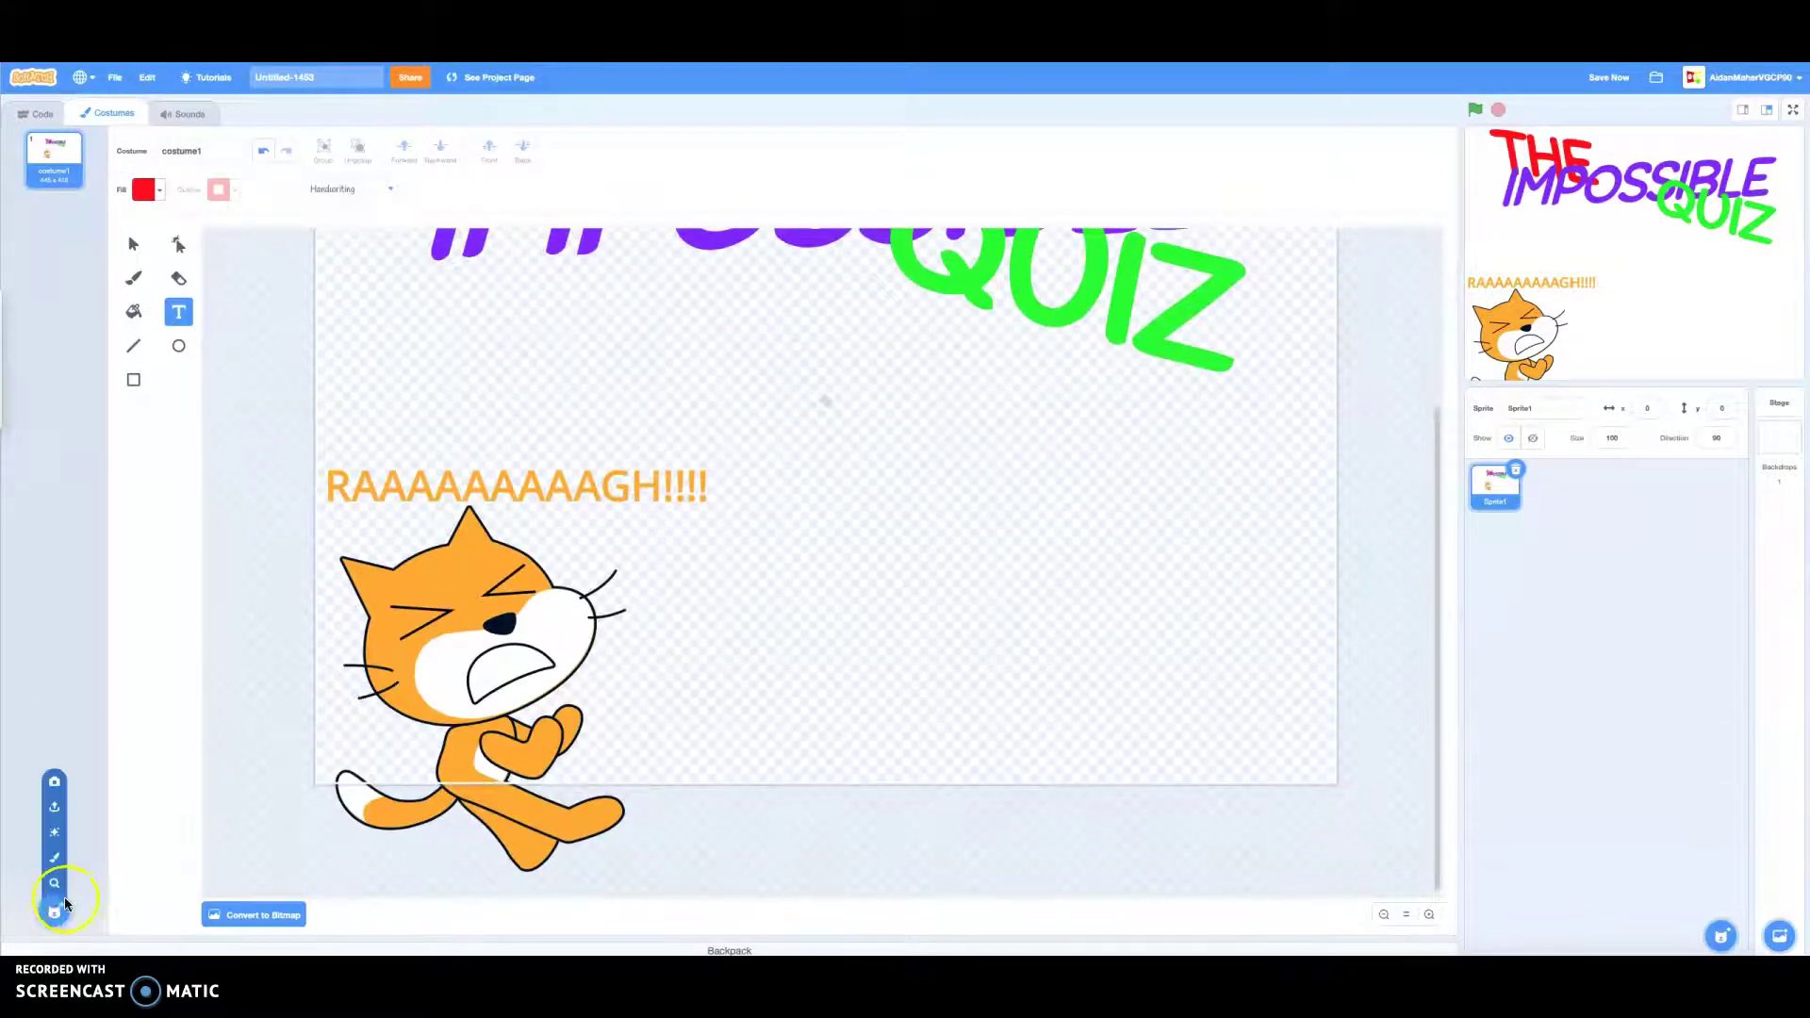
mouse_move(1721, 933)
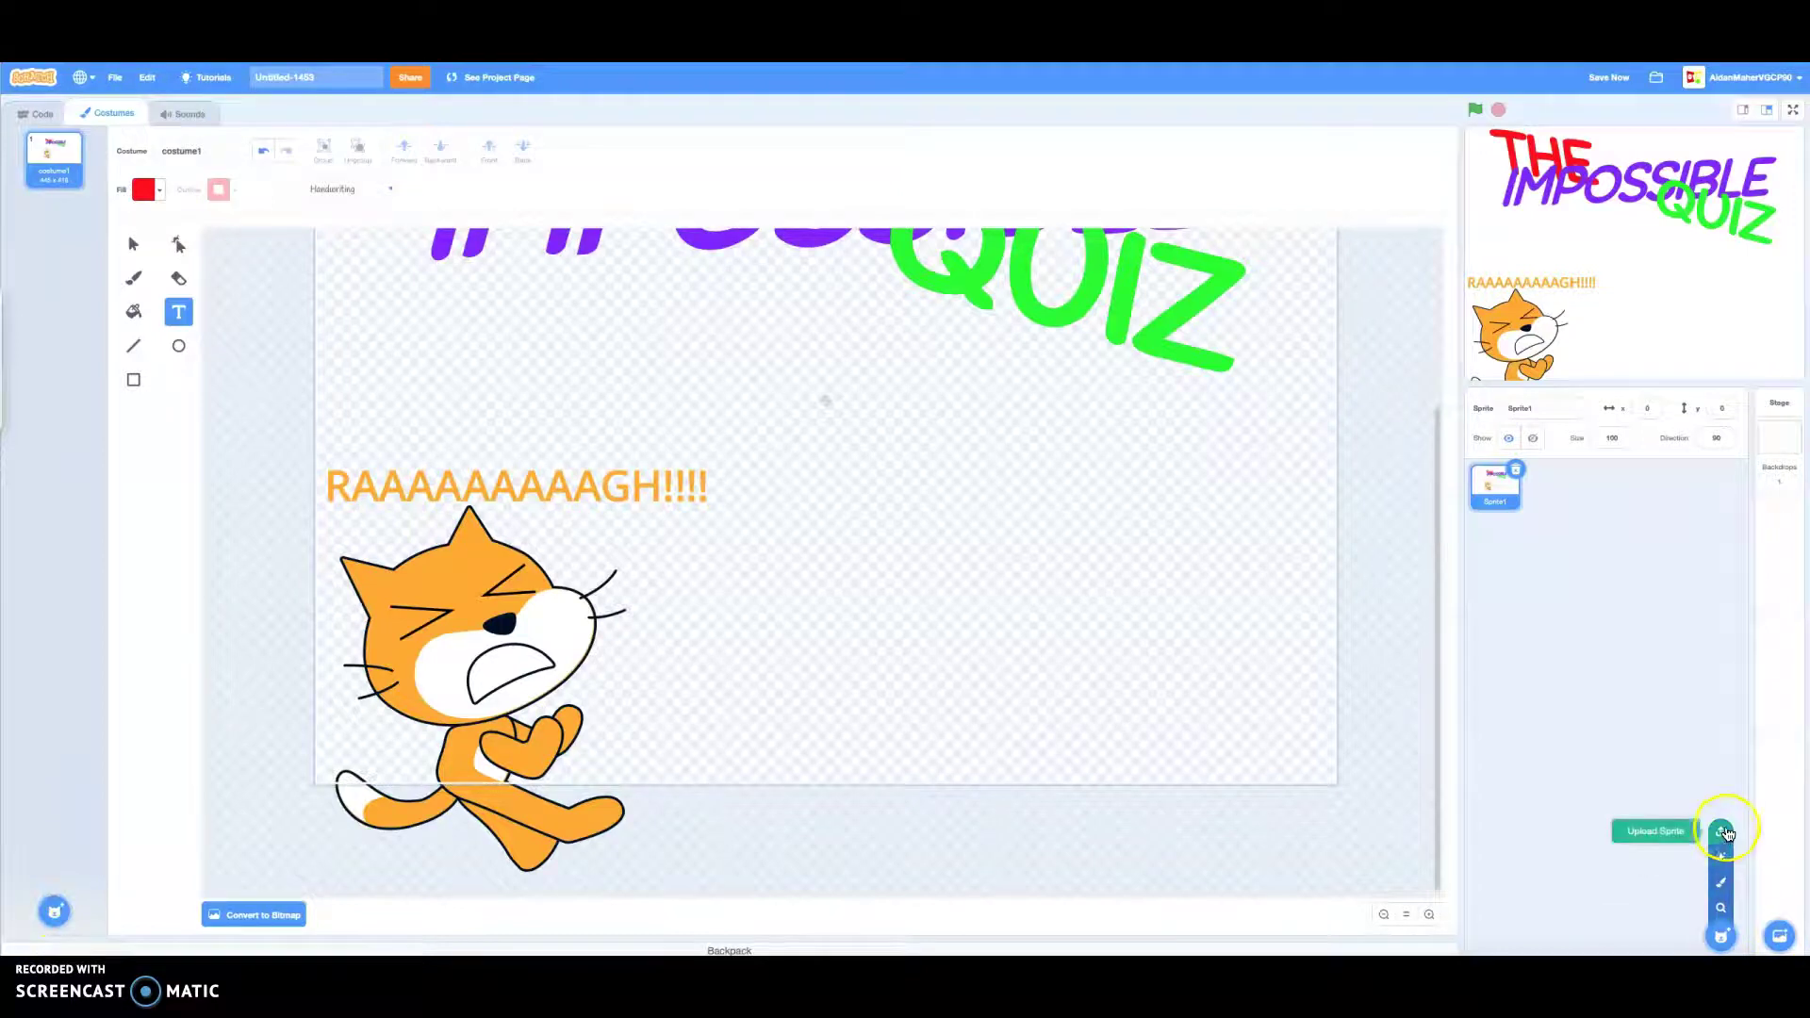
click(1716, 891)
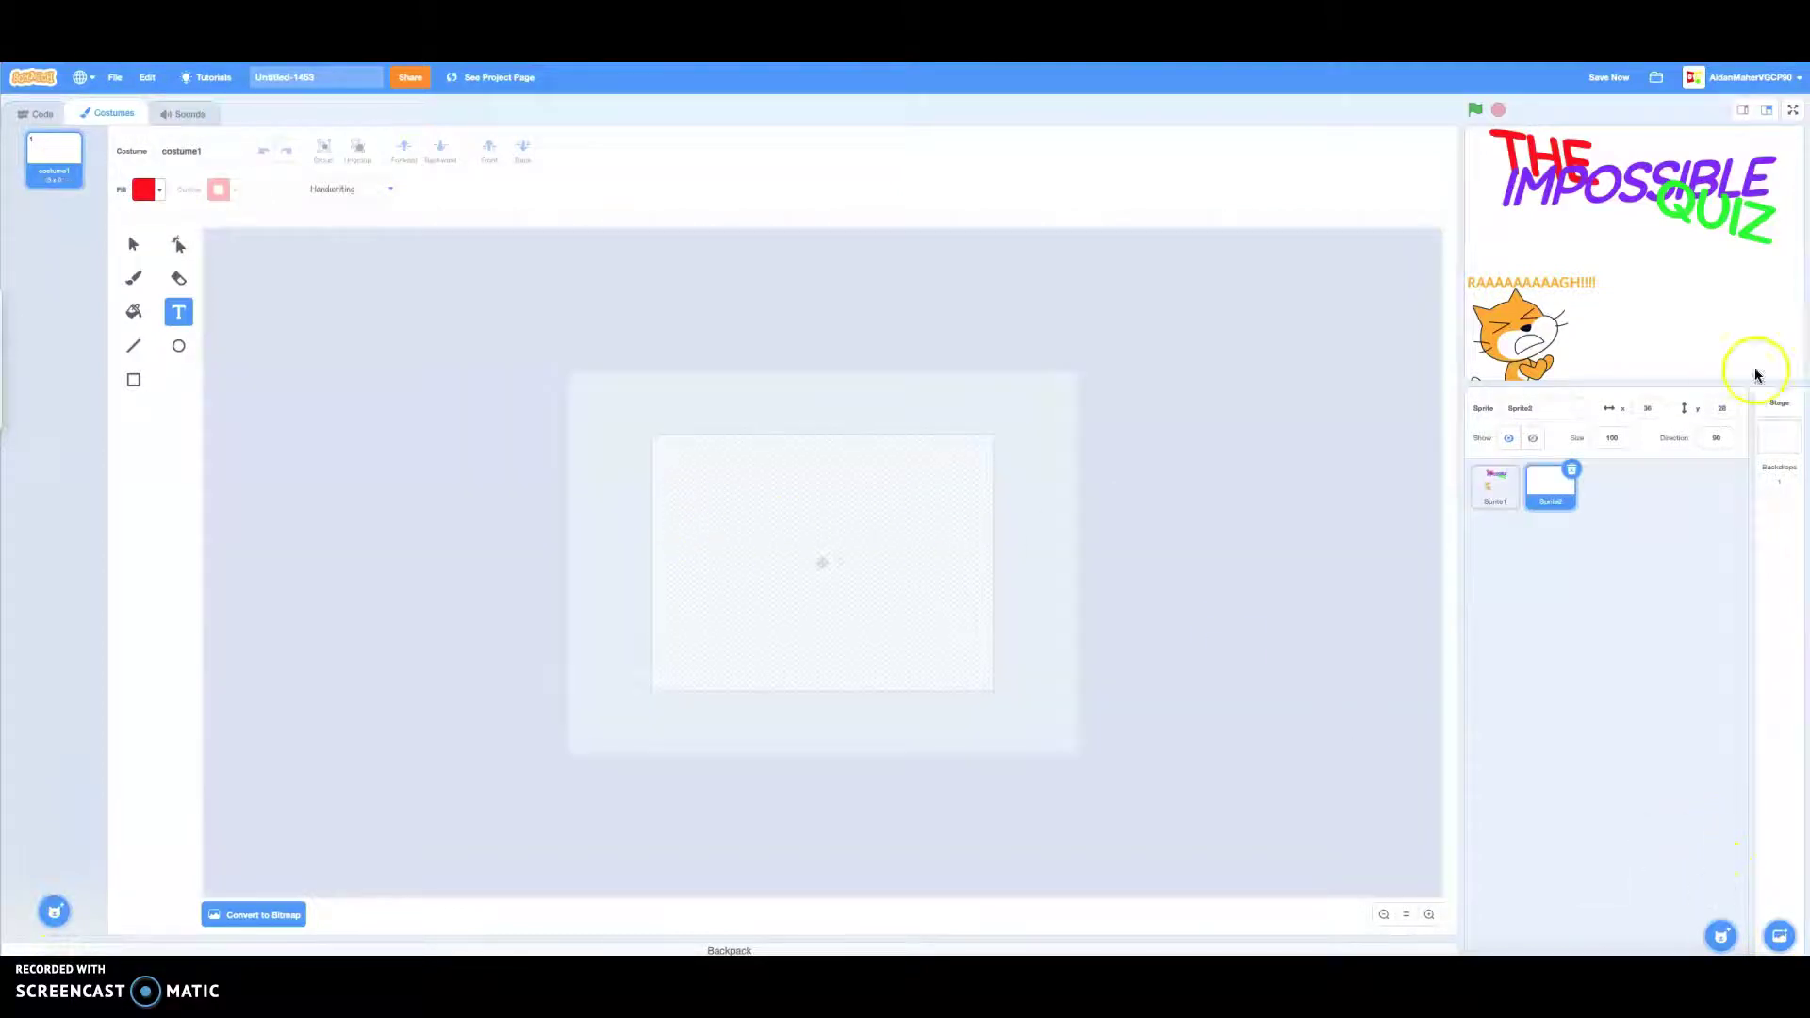
click(1577, 470)
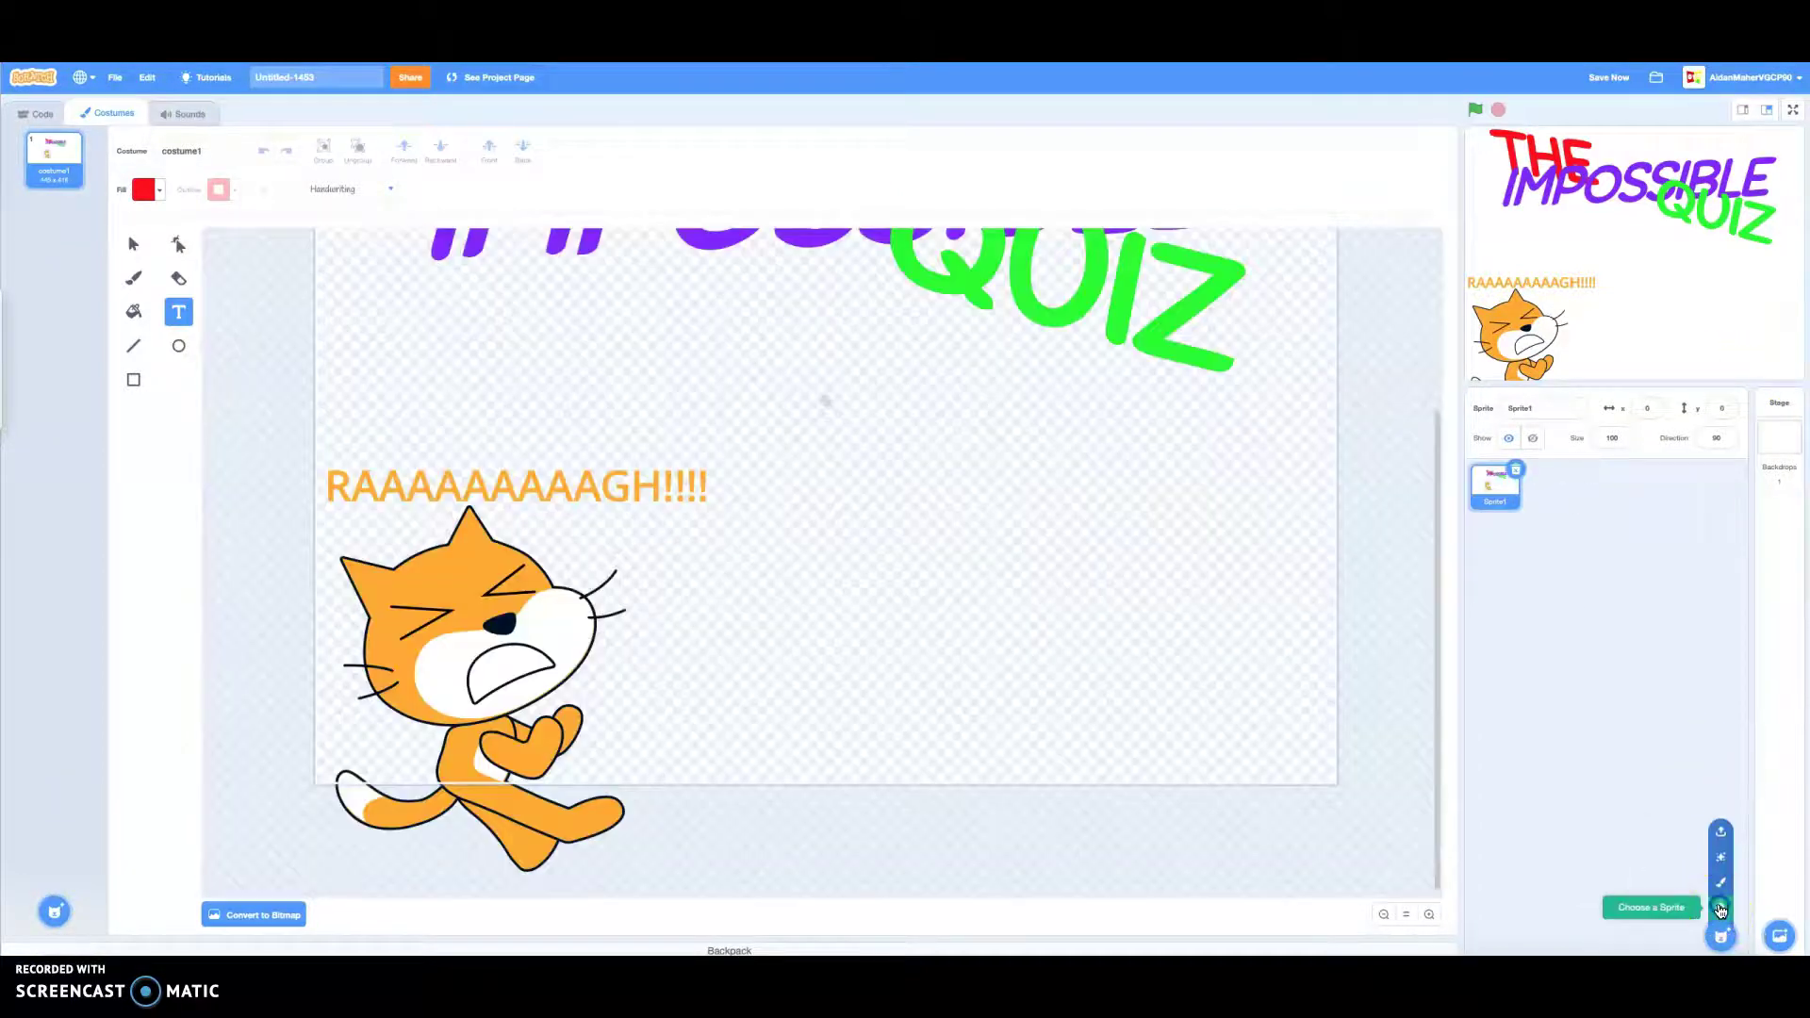
Step: Add the Dog2 sprite from the sprite library
click(1721, 907)
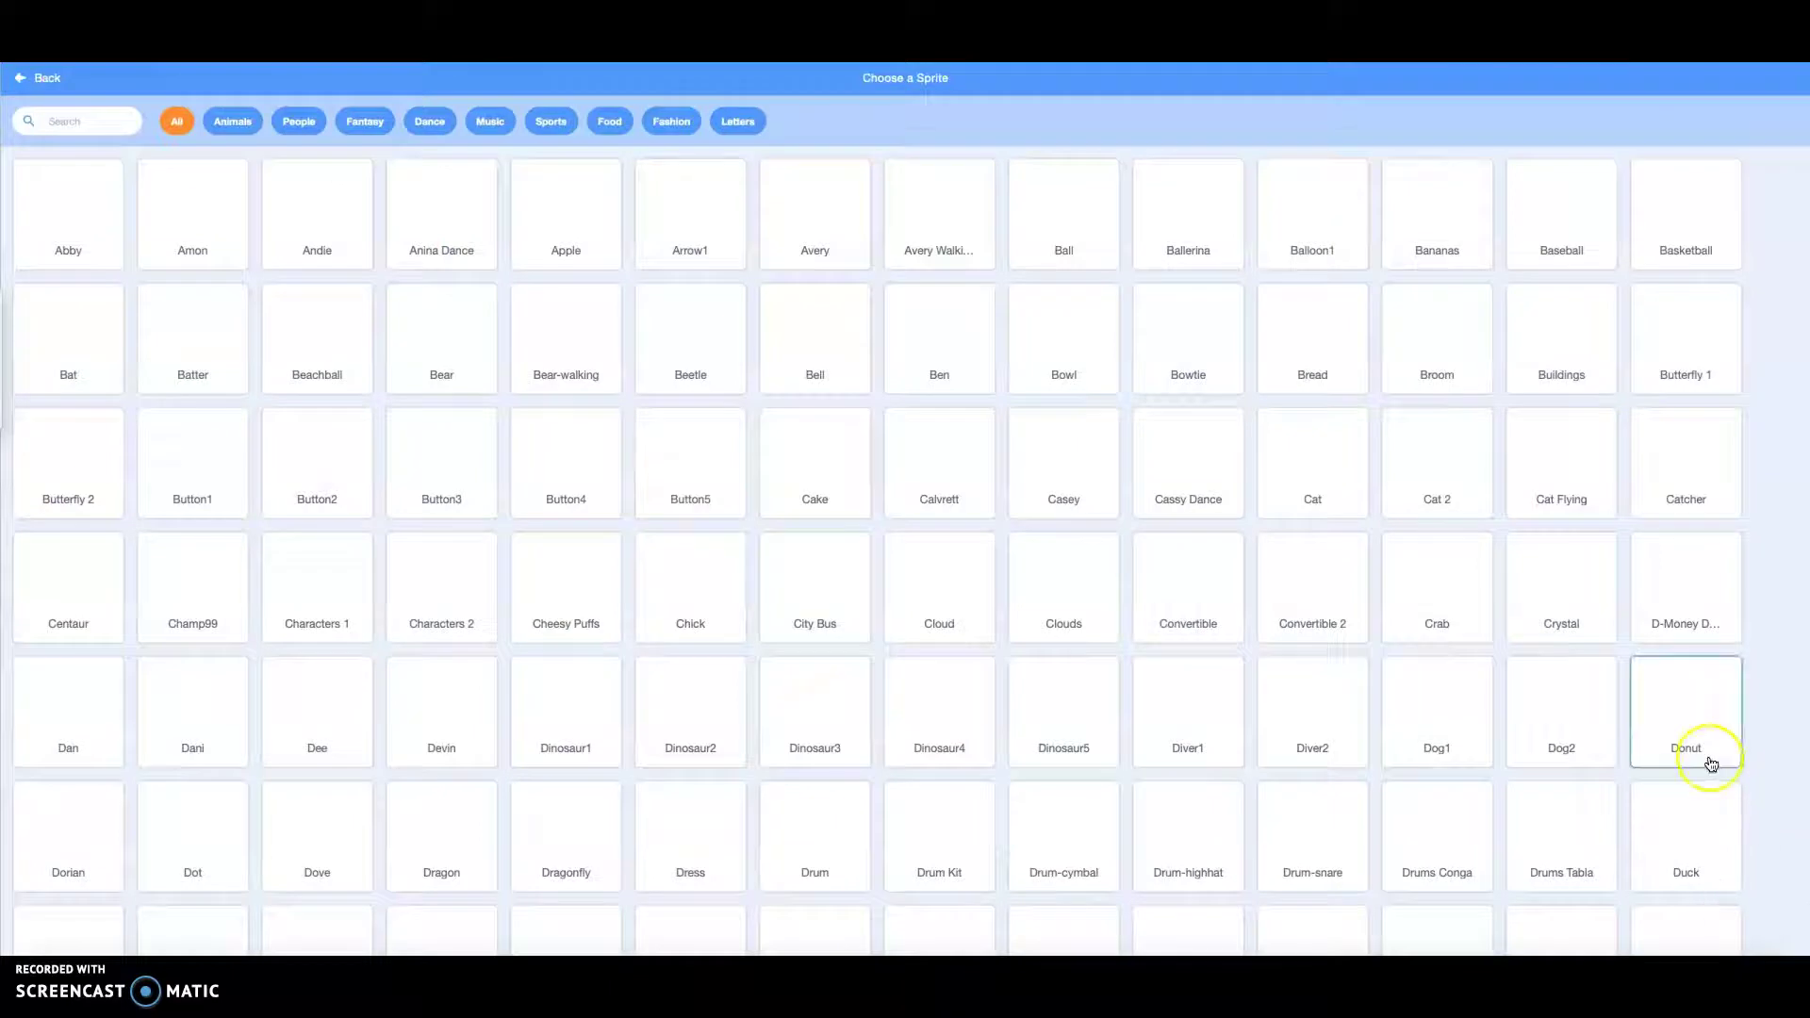
scroll(1708, 763, down, 15)
scroll(1703, 802, up, 10)
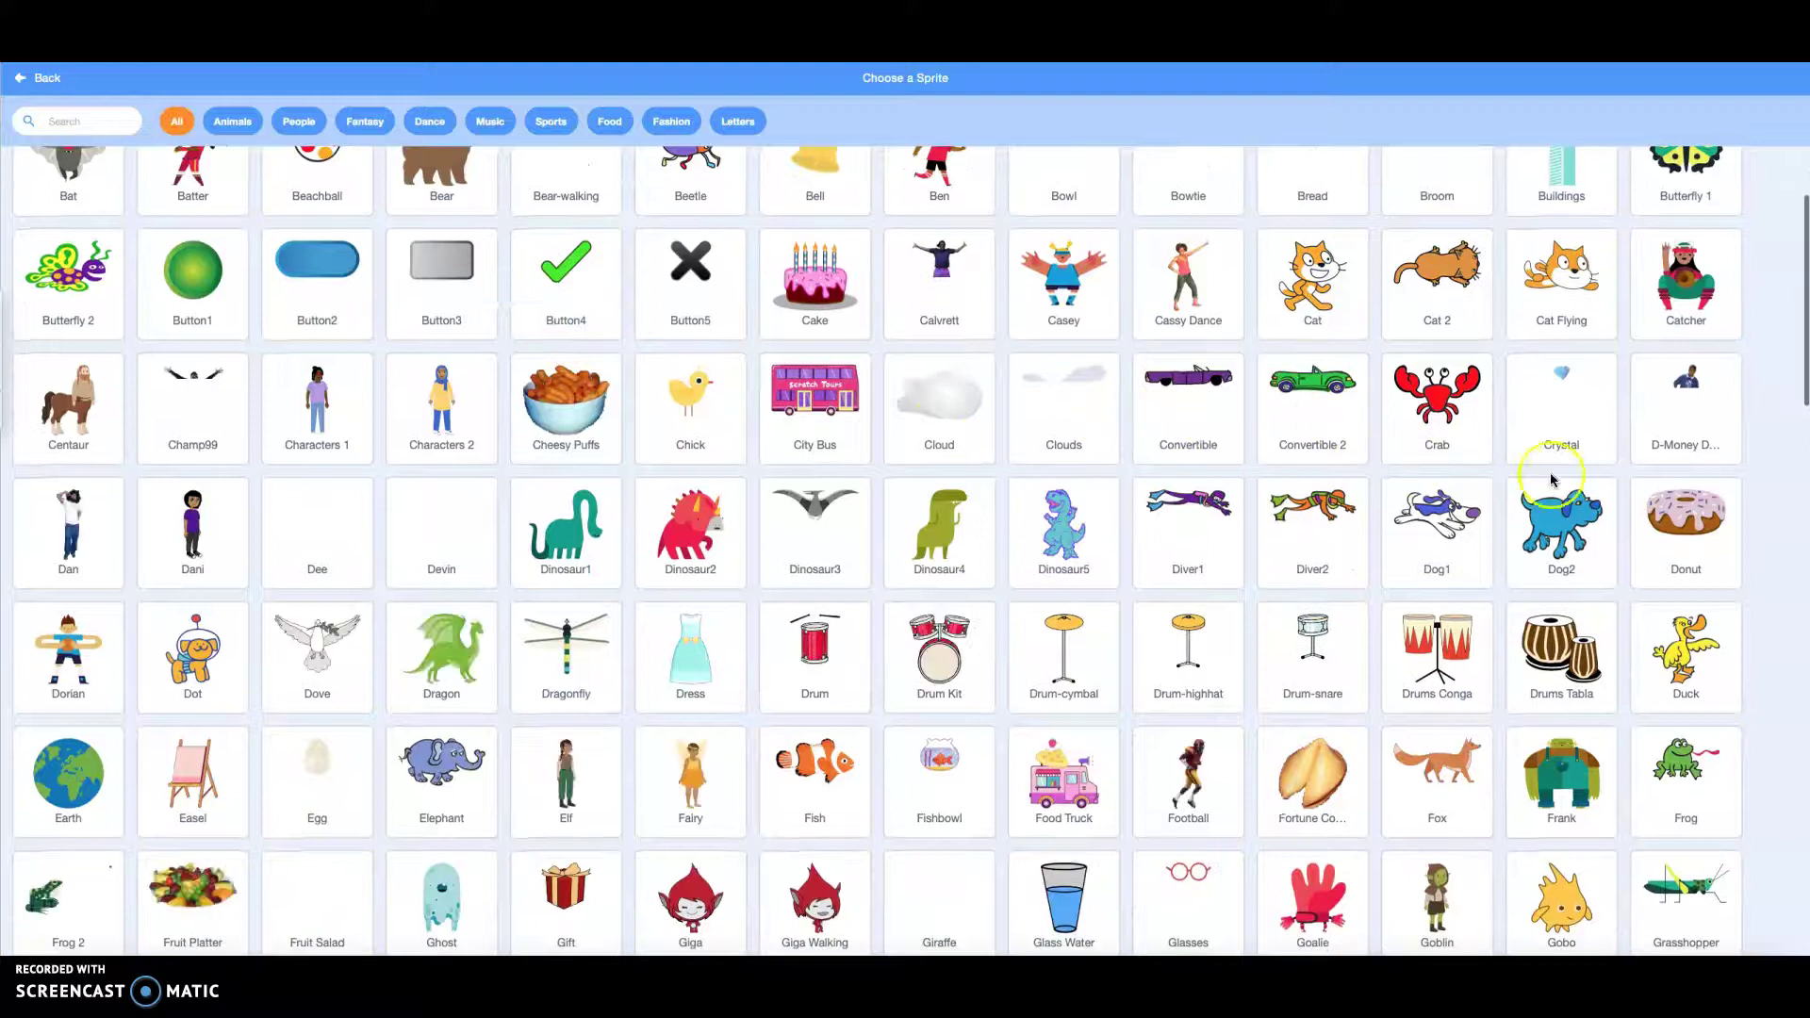
click(1562, 528)
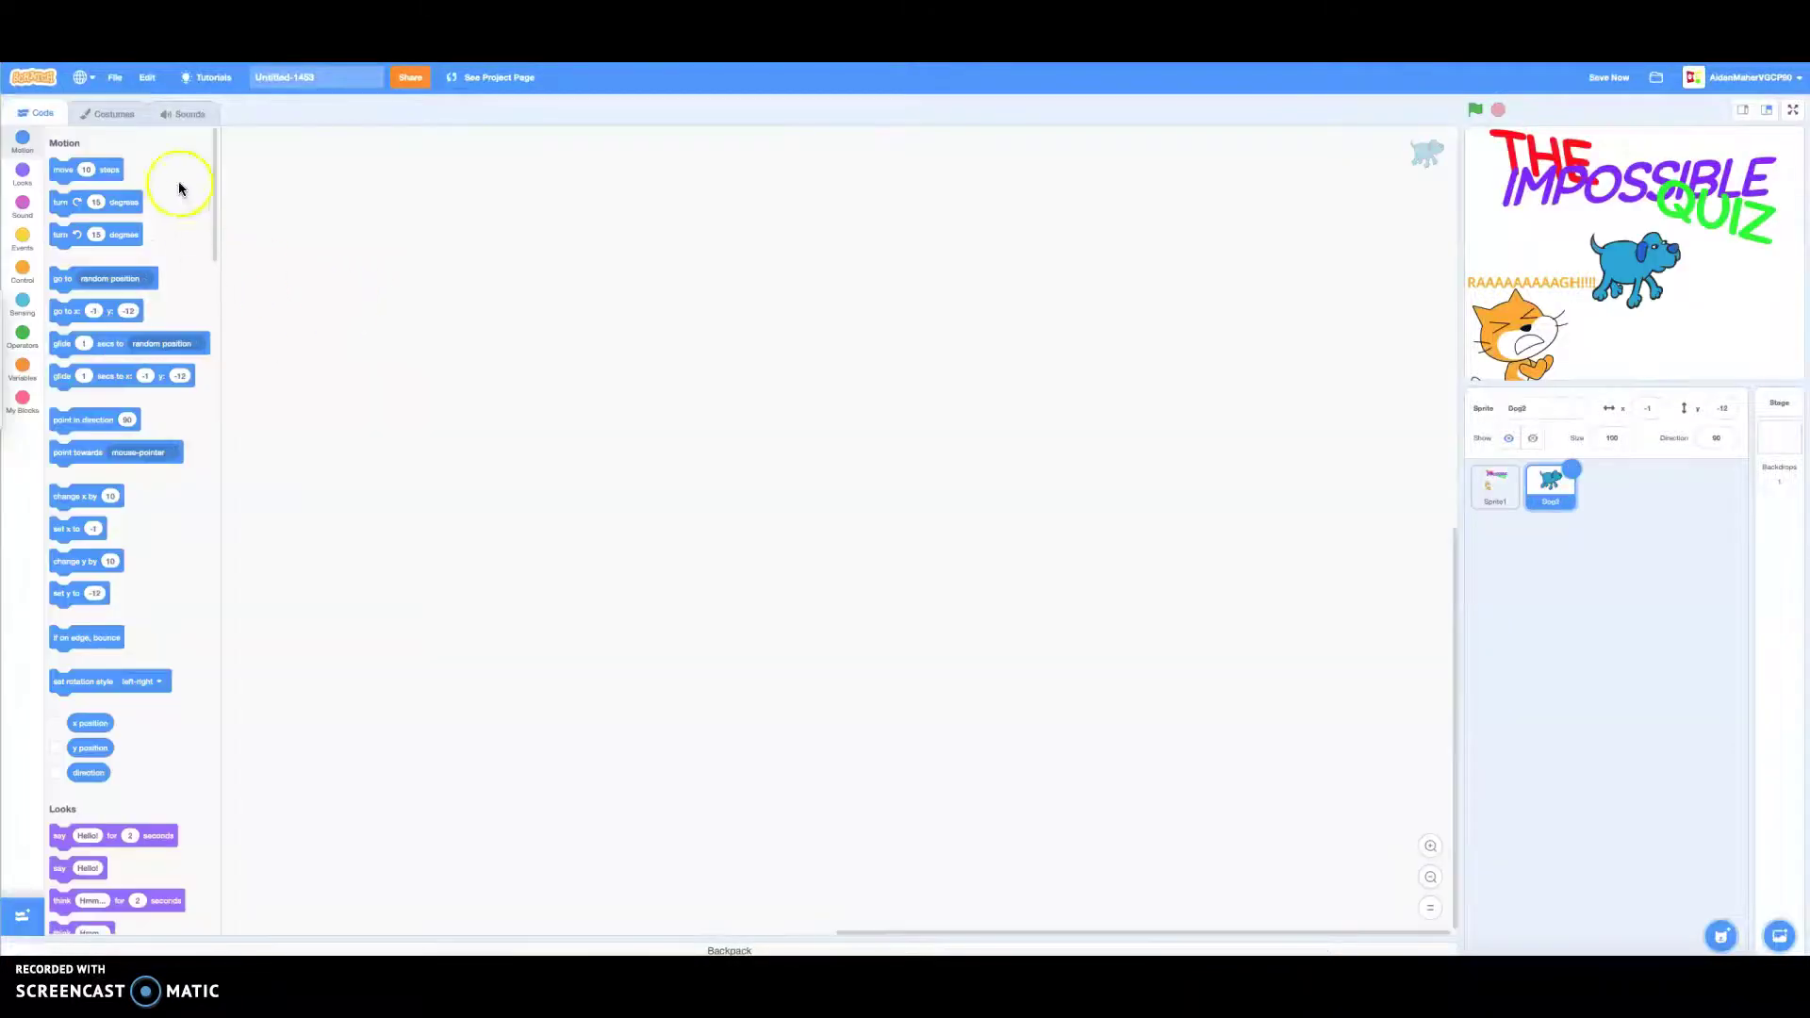
Step: Copy the raised-paw dog costume into the title costume, placed enlarged beside the cat
click(123, 115)
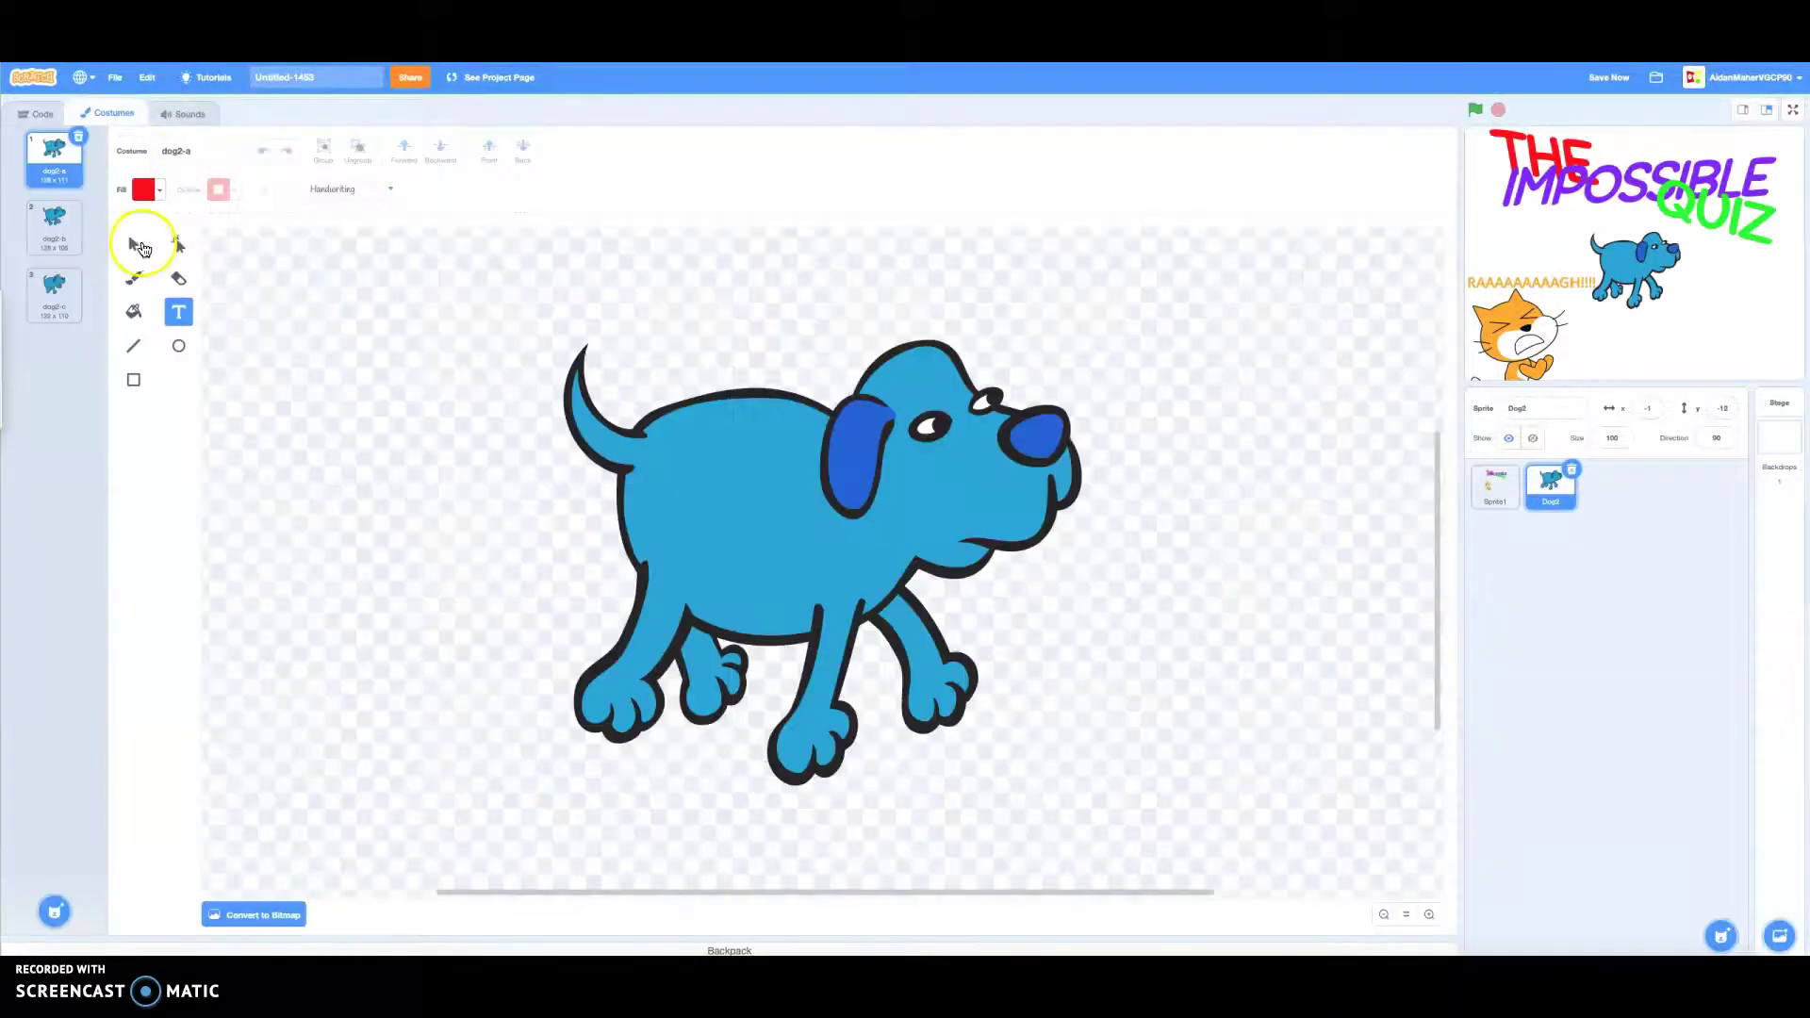
click(140, 245)
click(53, 288)
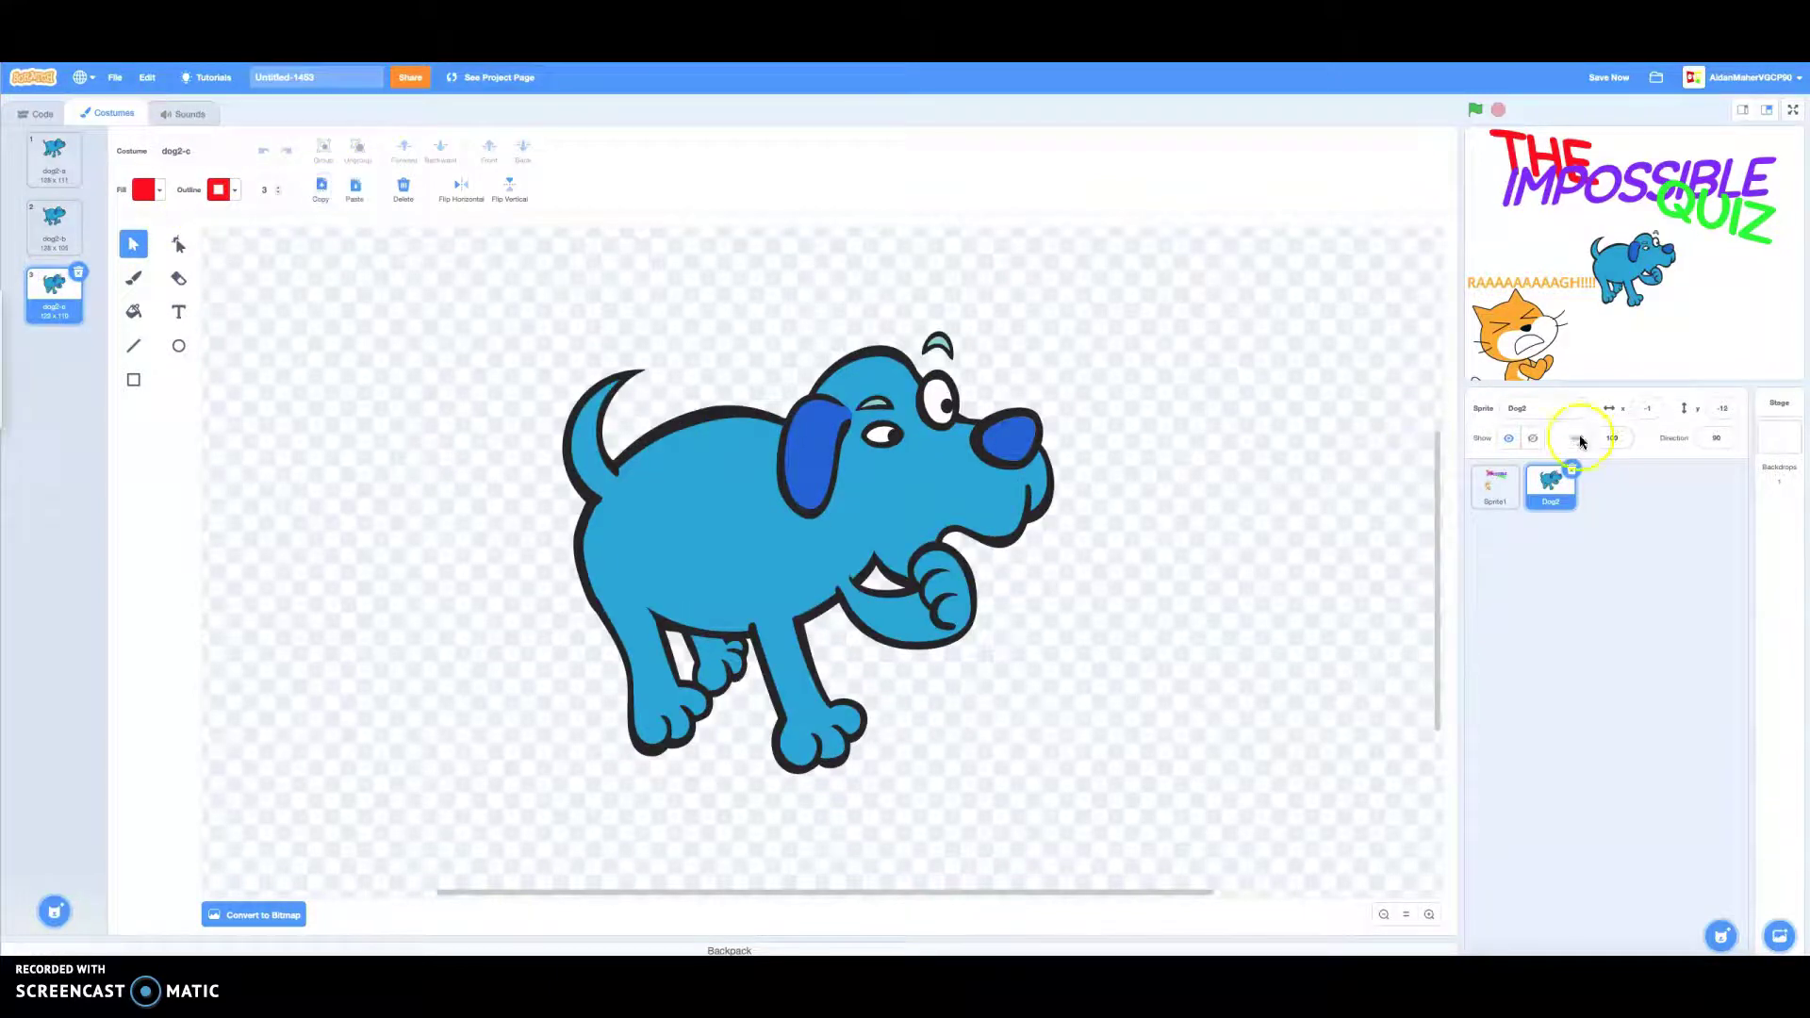
click(1496, 484)
click(355, 189)
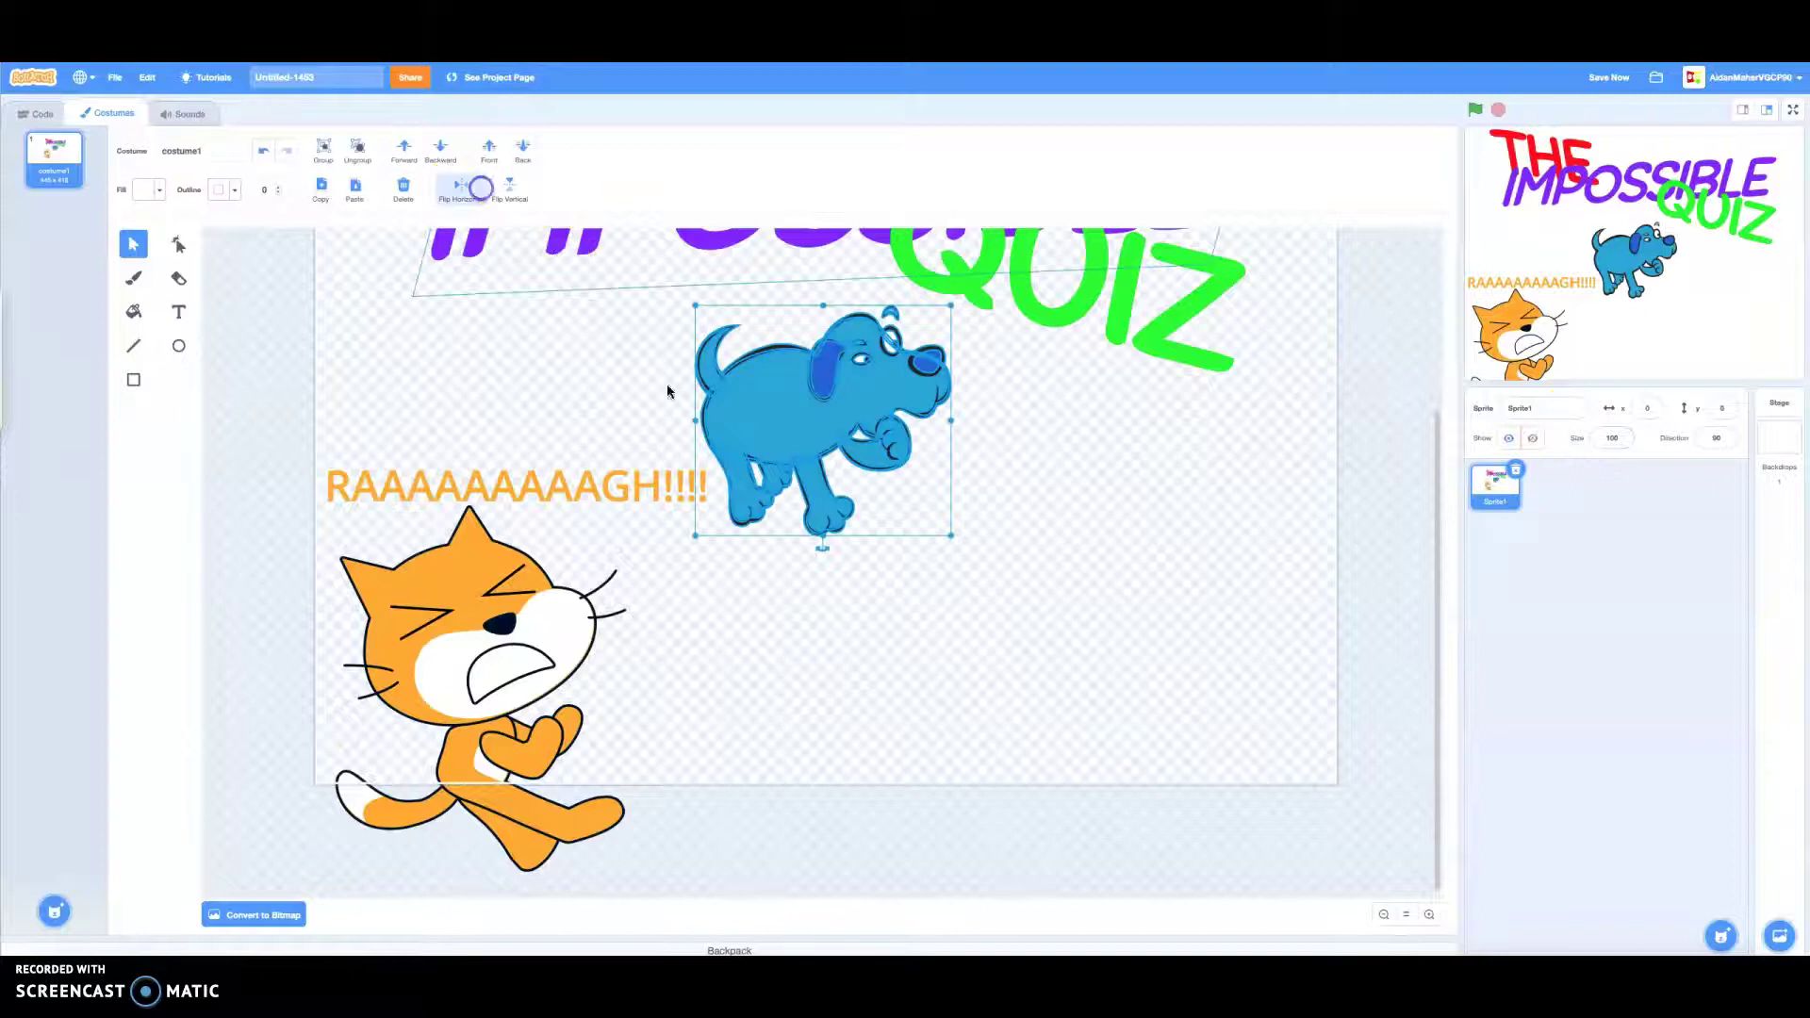
drag(869, 479, 945, 780)
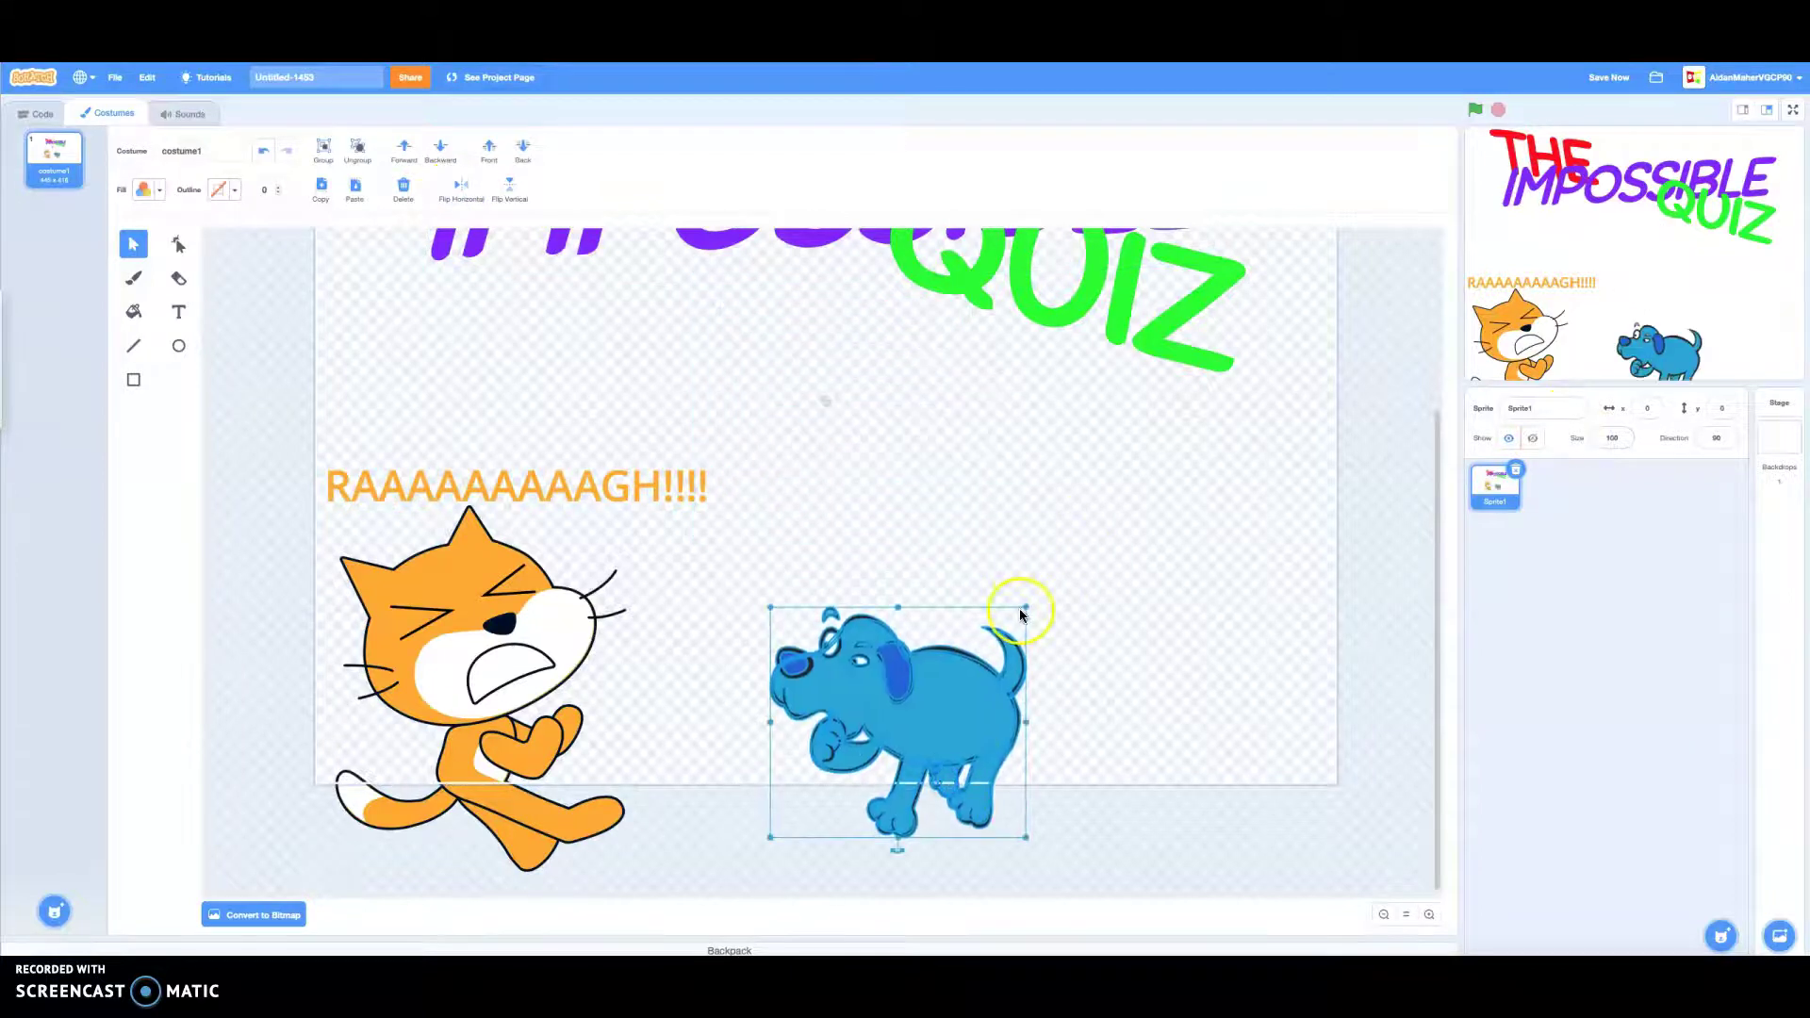
drag(1024, 611, 1128, 500)
click(1128, 498)
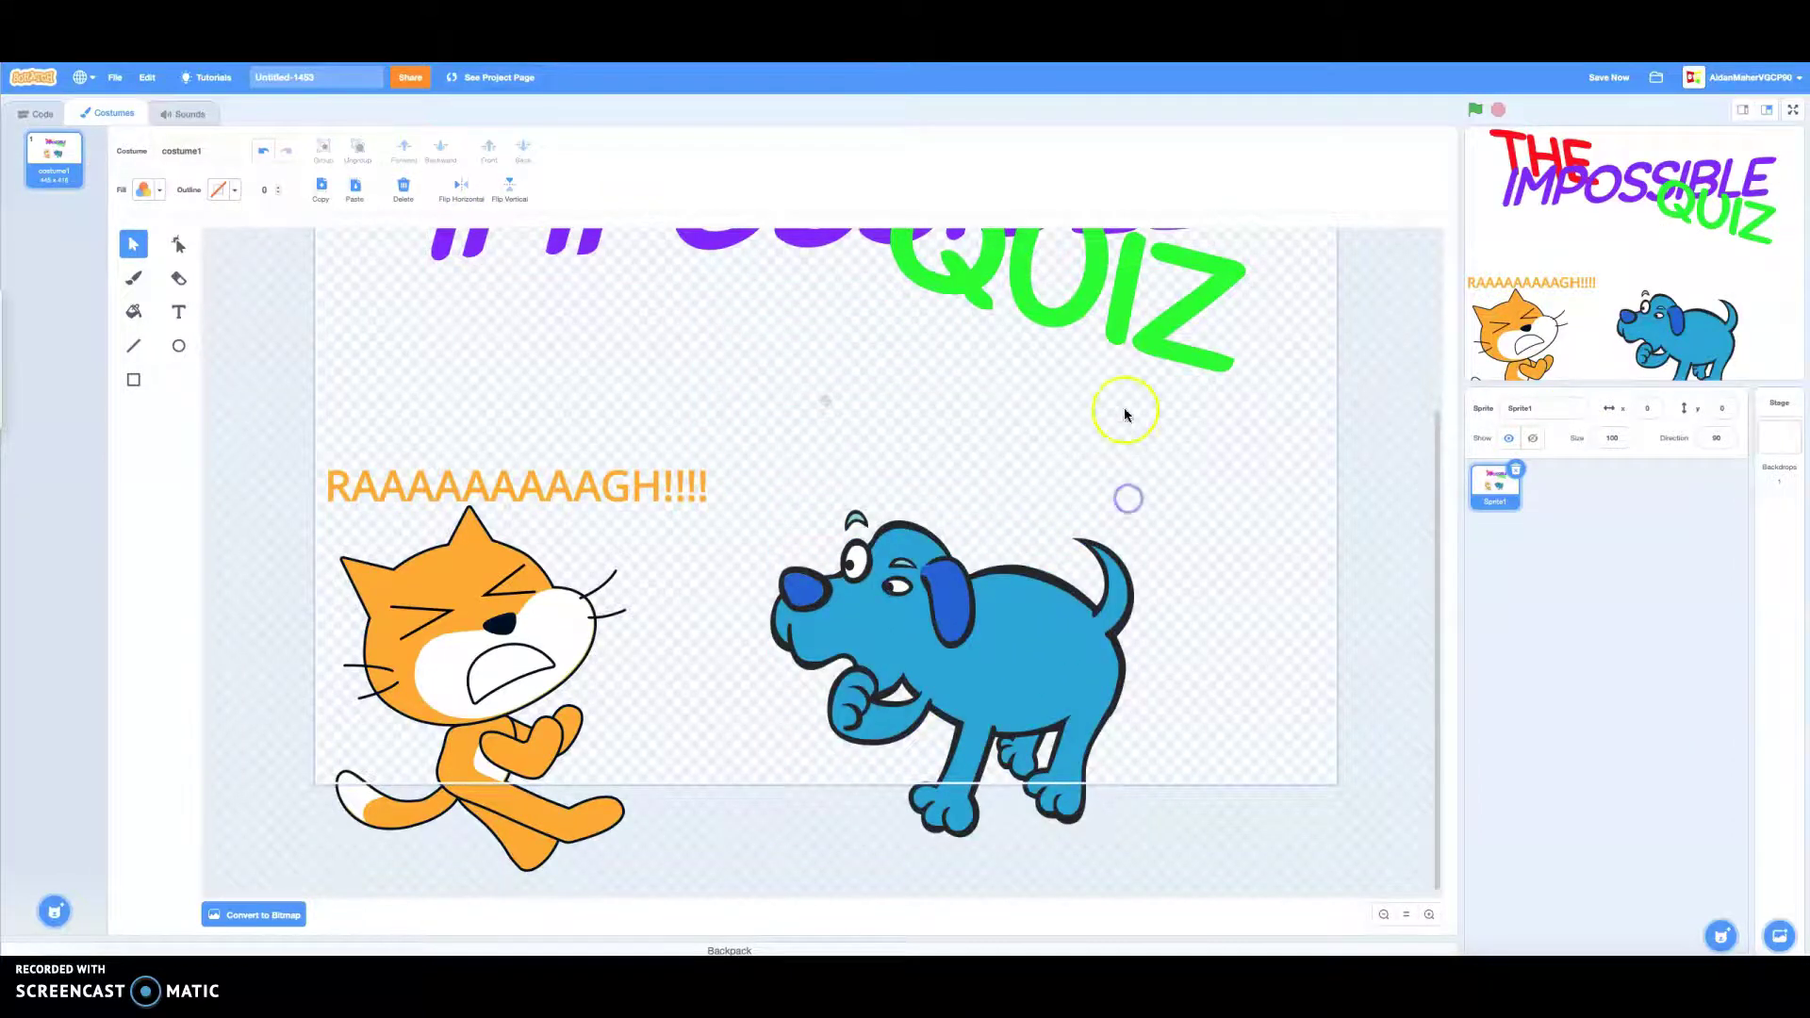
Step: Open the fill colour settings and switch to the Brush tool
scroll(1124, 412, up, 3)
click(133, 379)
click(144, 189)
click(110, 477)
Step: Paint a new blank costume with a fully saturated green fill and zoom in
click(133, 277)
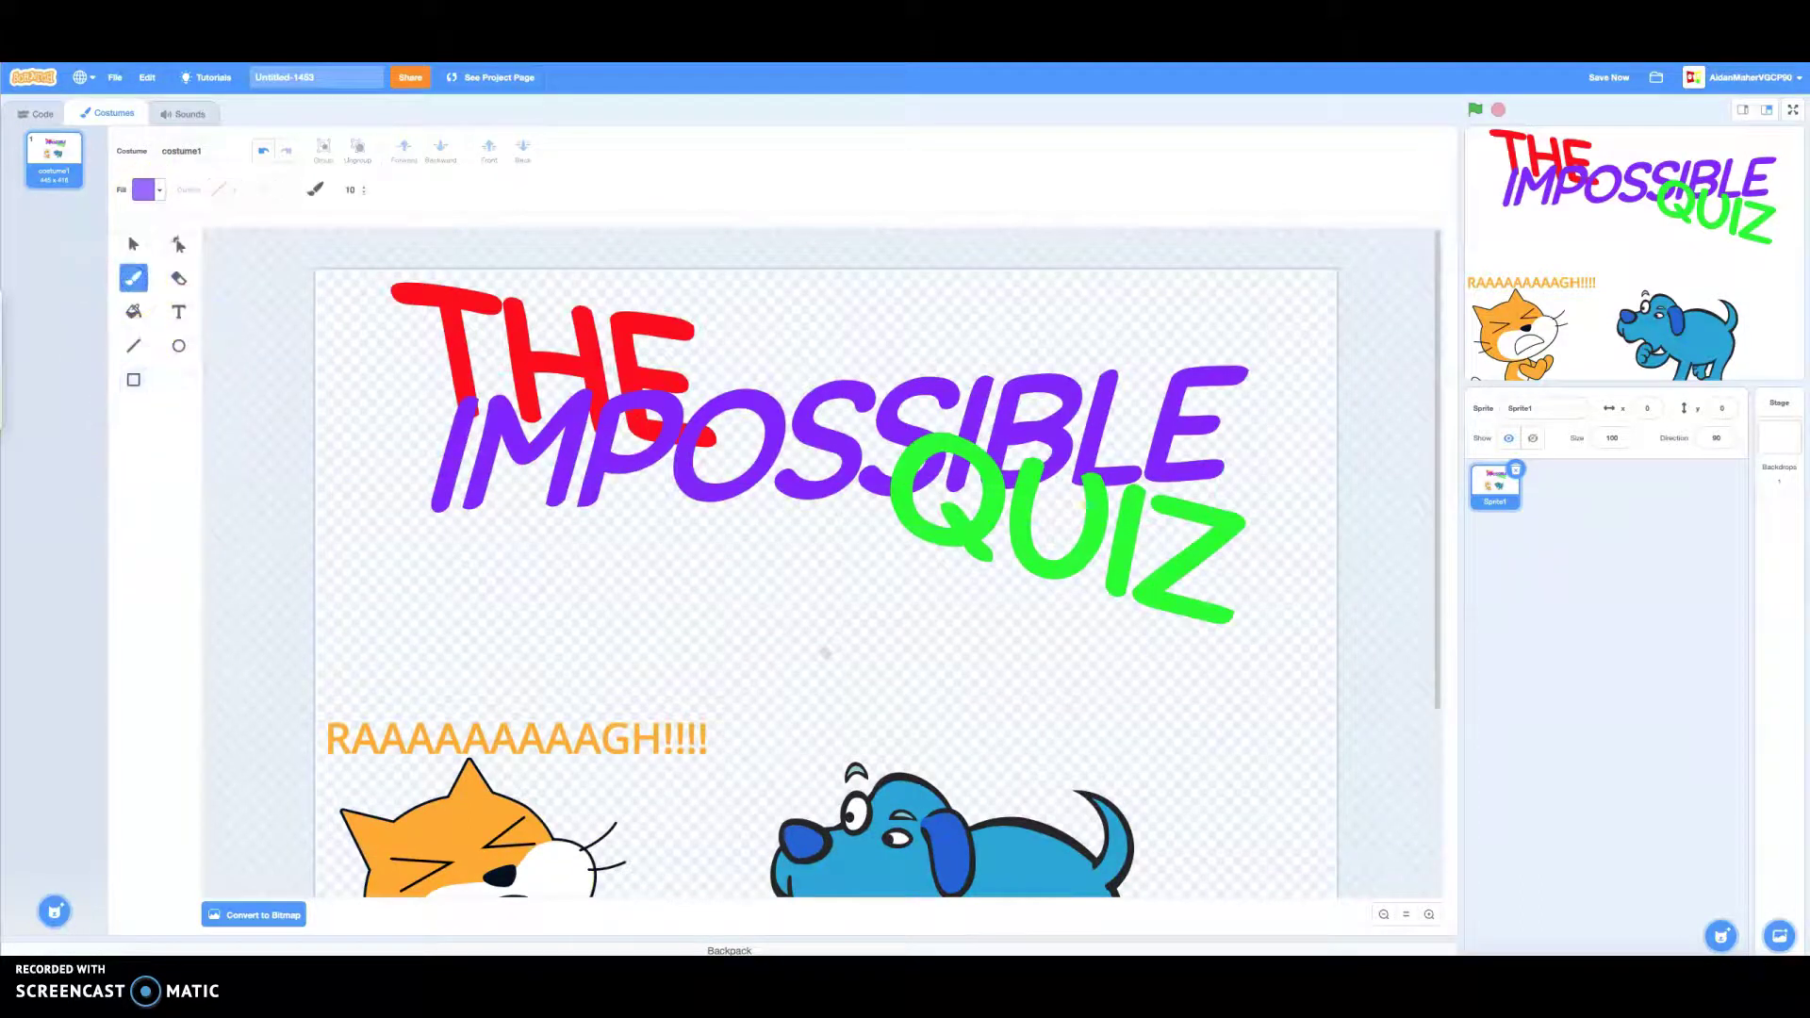
click(58, 873)
click(161, 195)
click(128, 240)
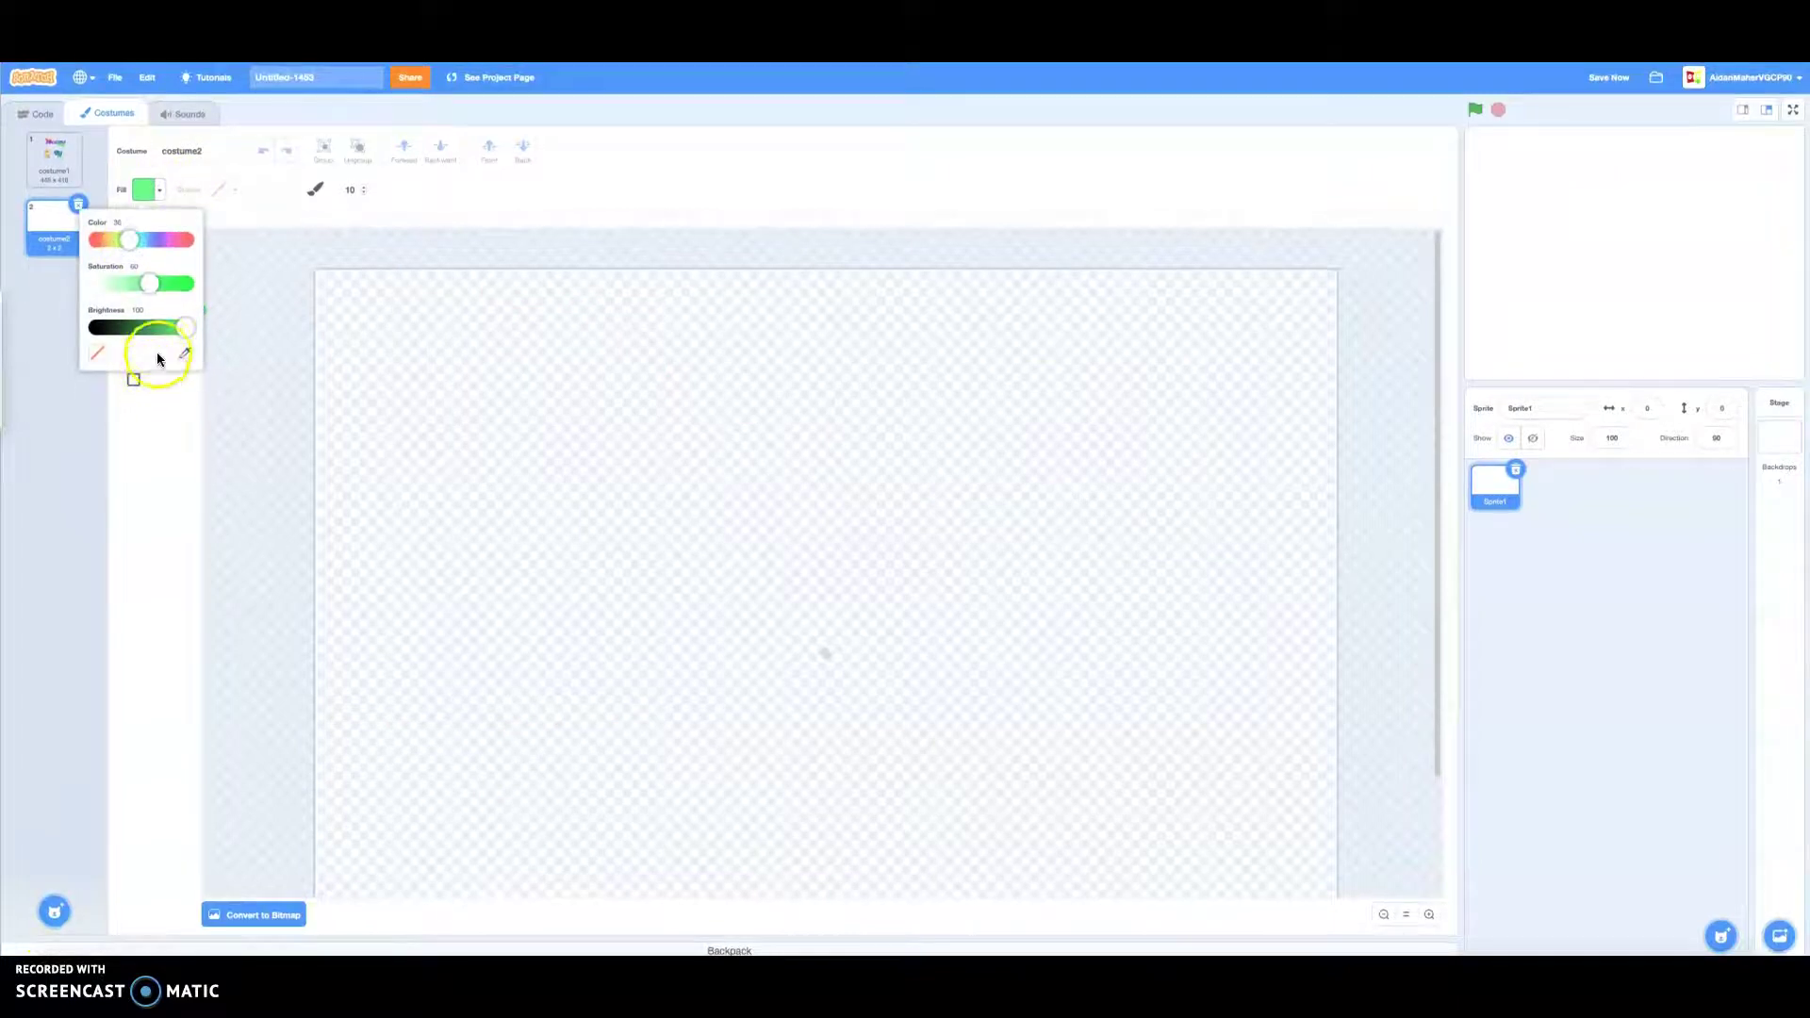
drag(154, 288, 1518, 886)
click(1426, 917)
click(1426, 916)
click(1426, 917)
click(1427, 916)
click(1427, 917)
Step: Draw a right-pointing green arrow outline with brush strokes
scroll(766, 537, down, 5)
mouse_move(642, 356)
mouse_down()
mouse_move(649, 494)
mouse_move(847, 507)
mouse_up()
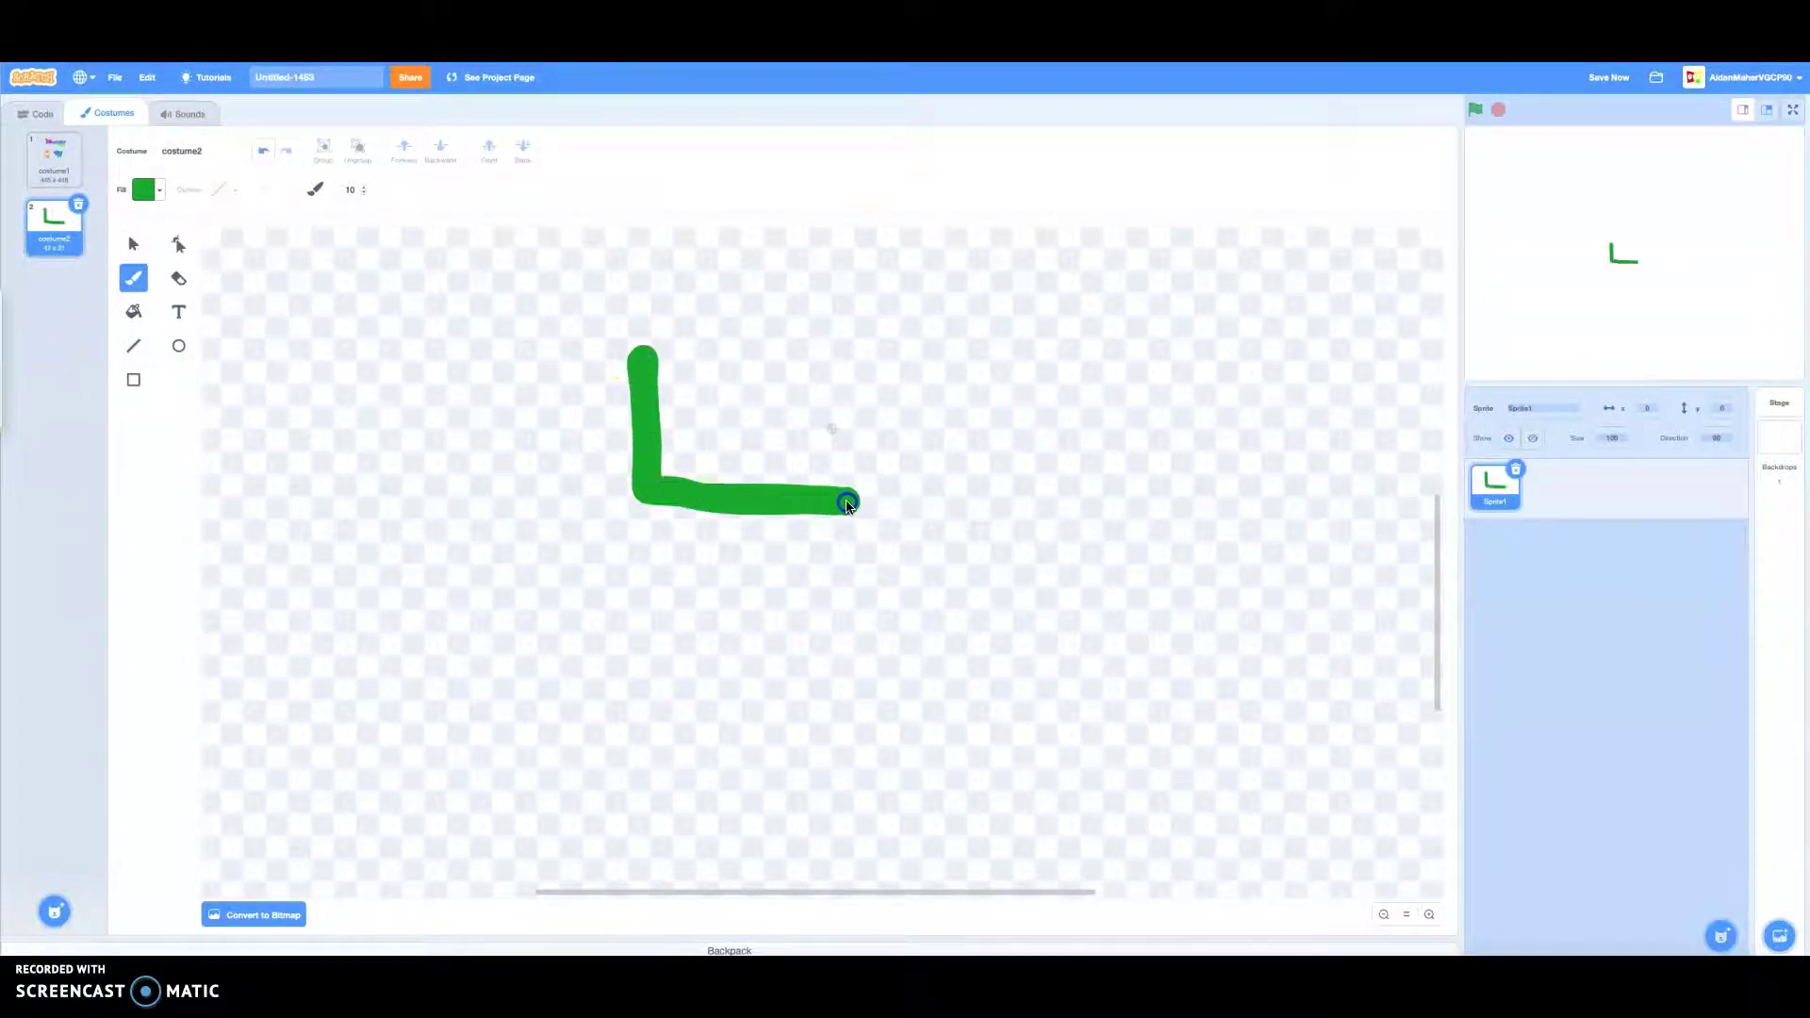
mouse_move(883, 579)
mouse_down()
mouse_move(1050, 450)
mouse_move(982, 370)
mouse_up()
drag(903, 284, 870, 262)
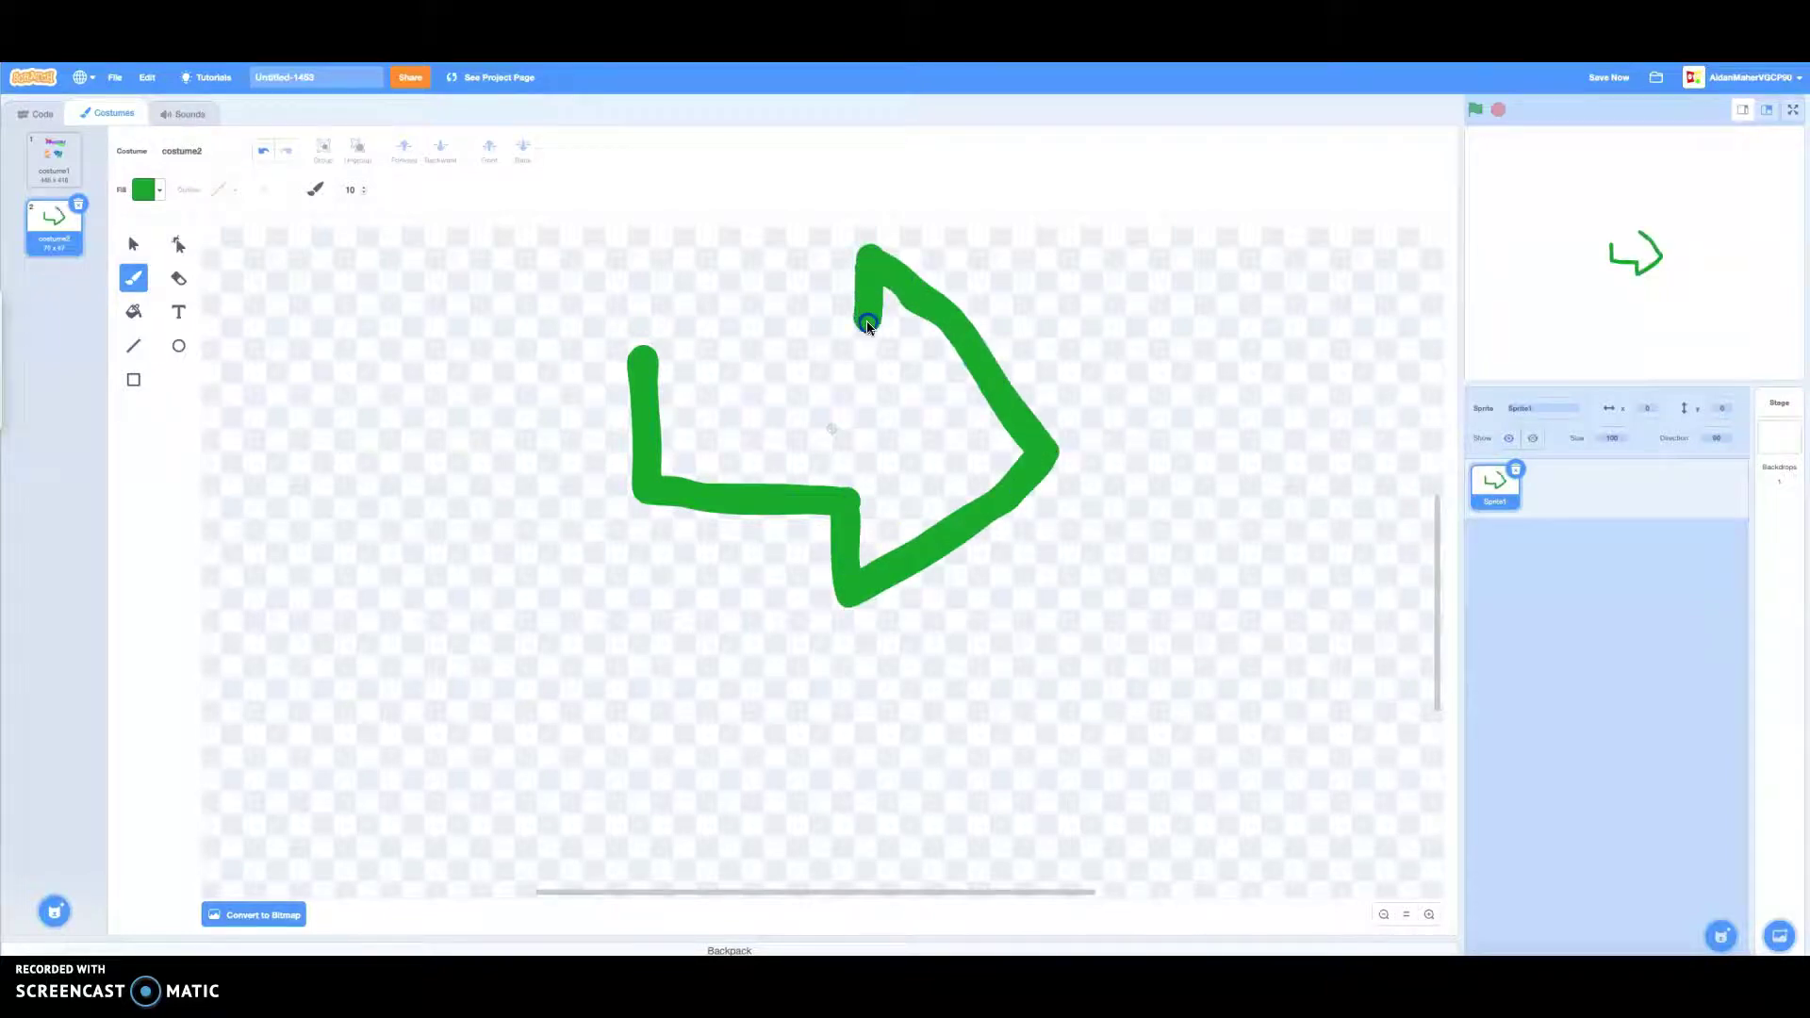
drag(857, 345, 709, 347)
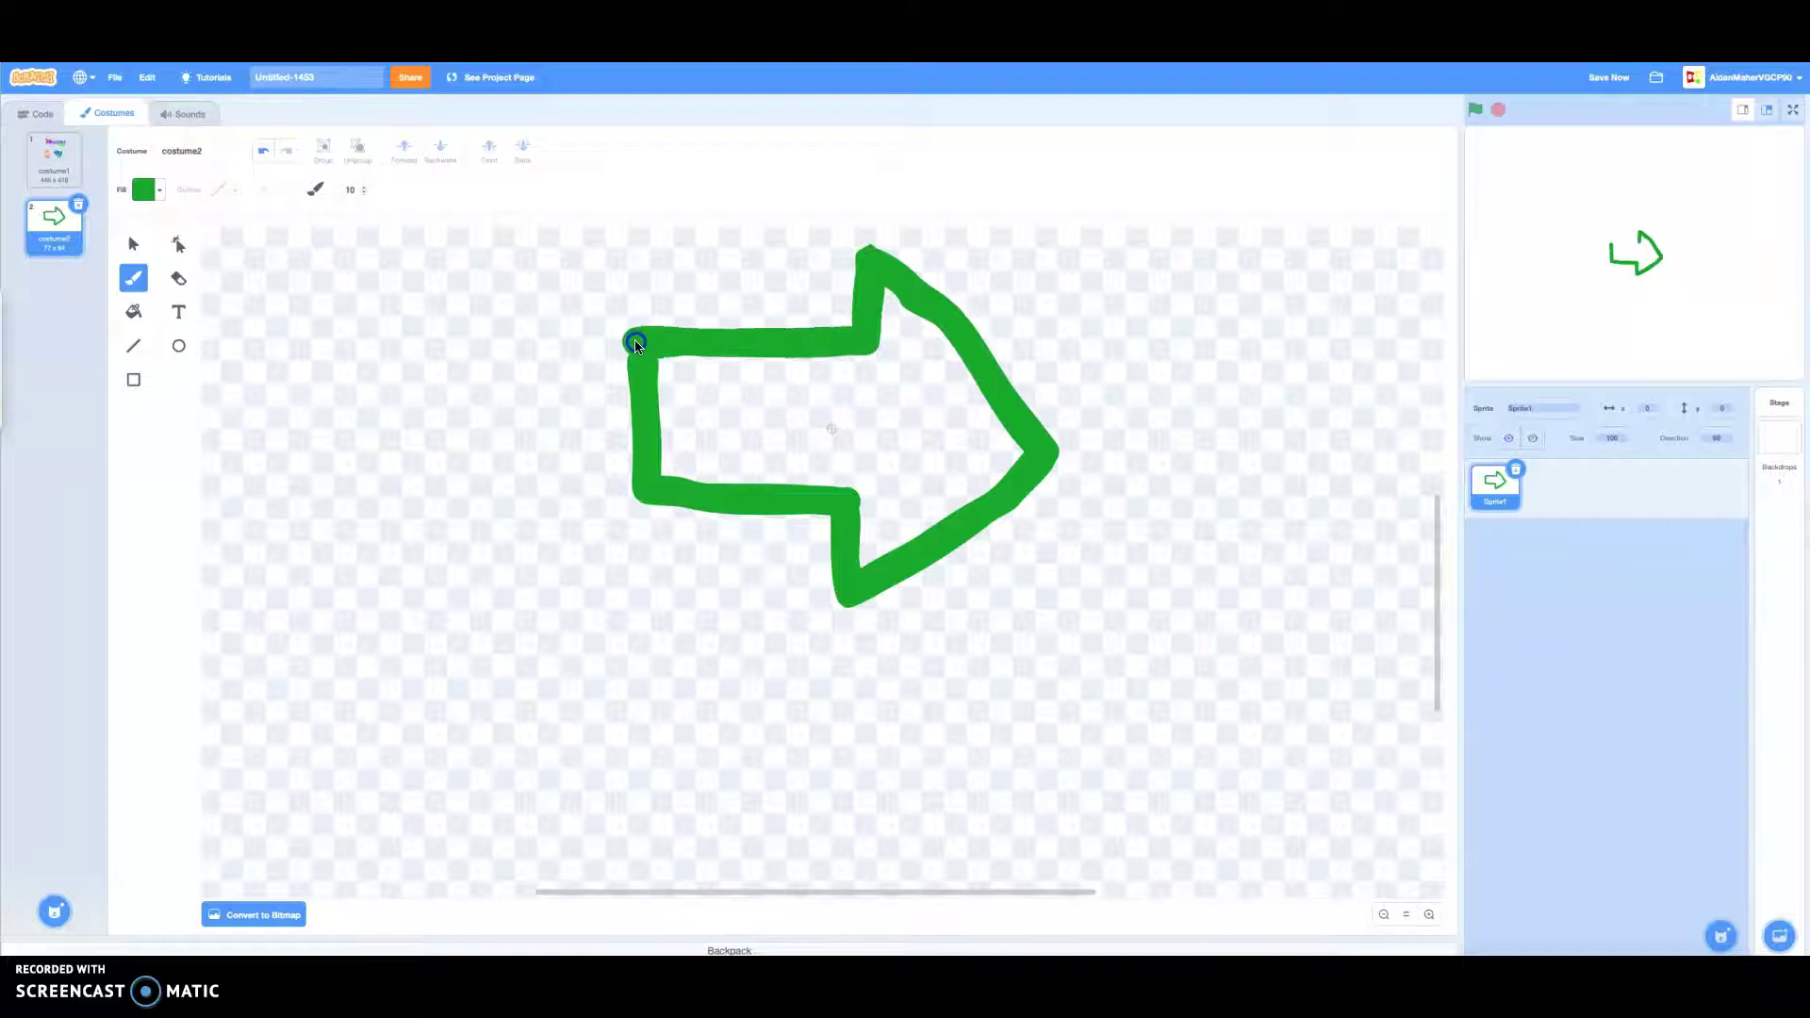
Step: Fill the inside of the arrow with a lighter green using the Fill tool
click(131, 325)
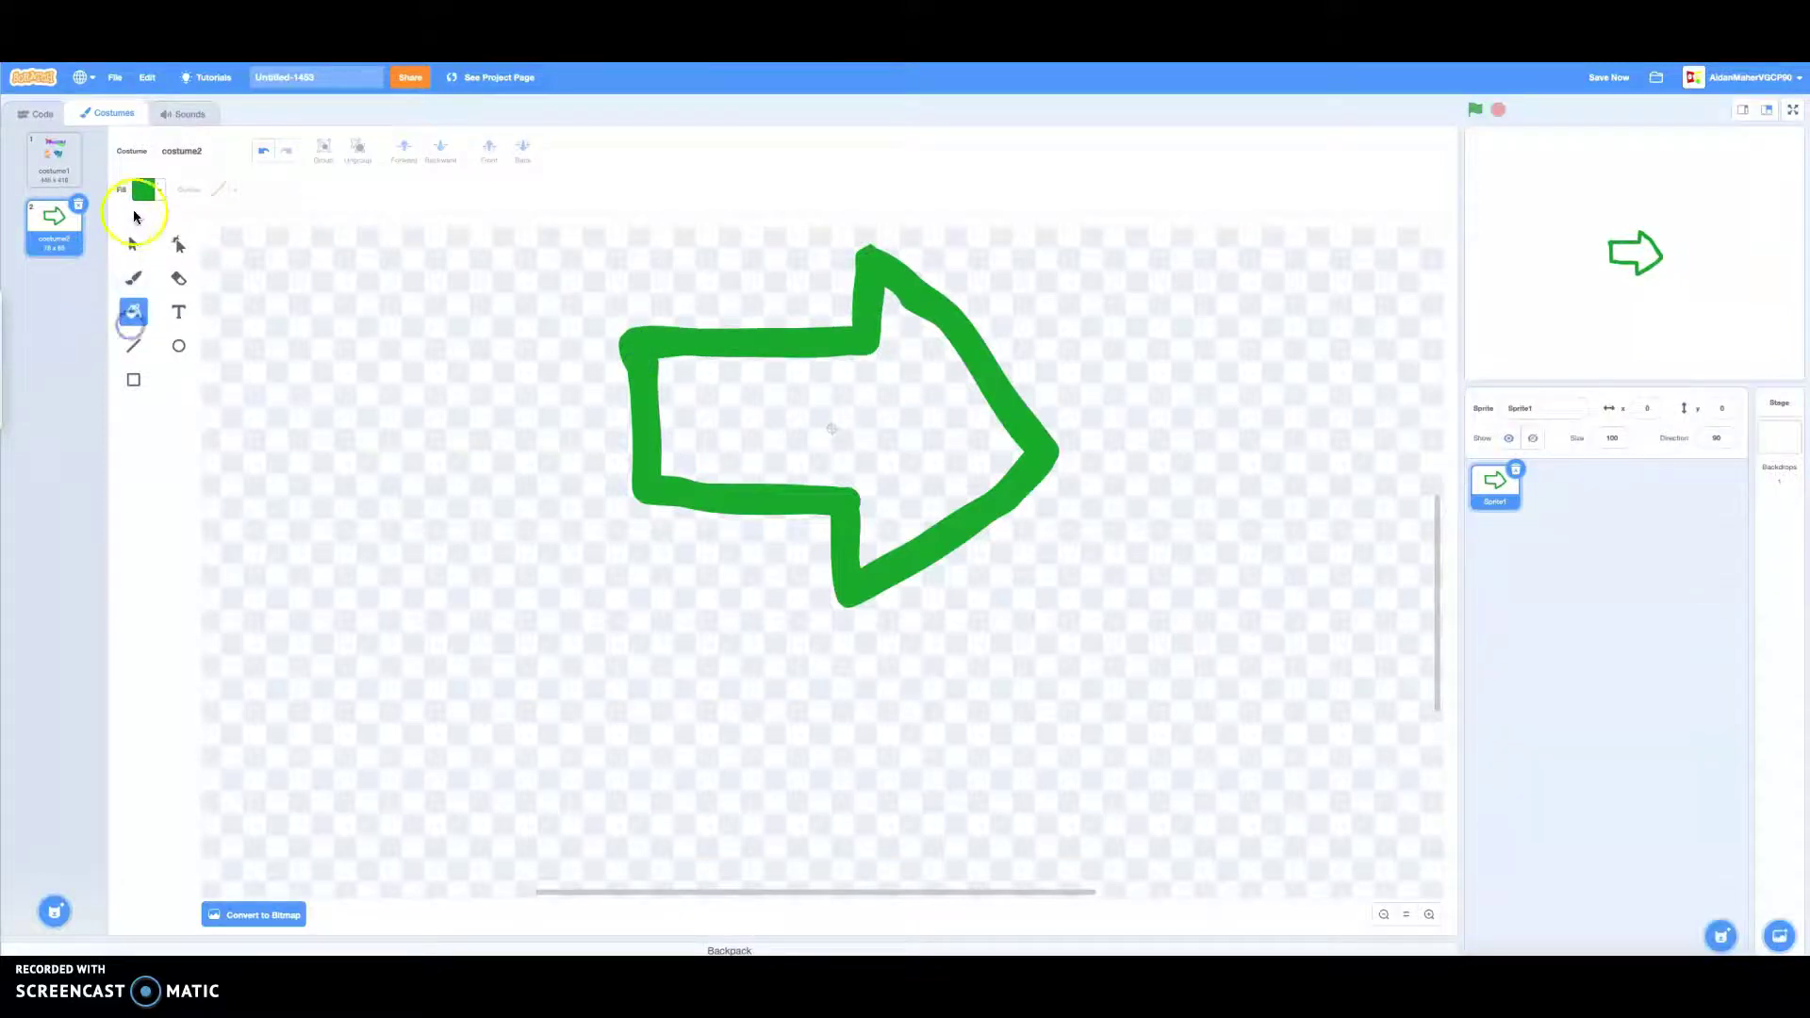
click(142, 193)
drag(161, 369, 187, 368)
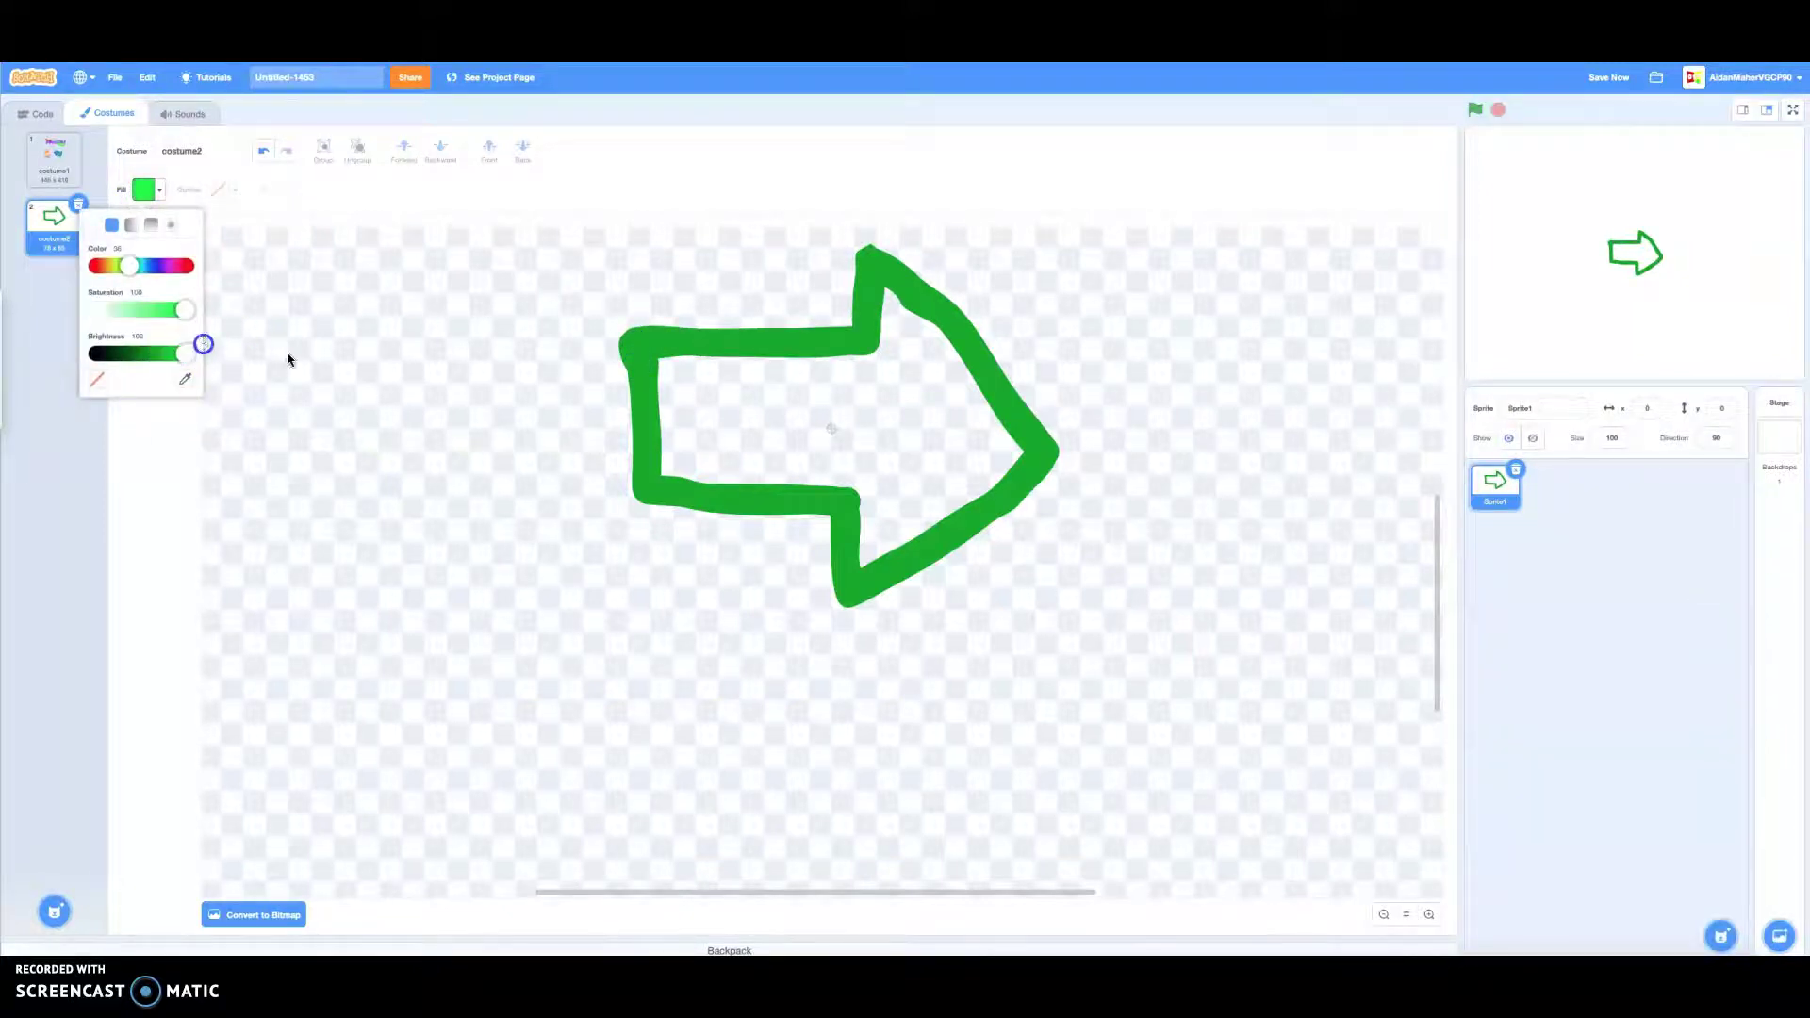
click(713, 412)
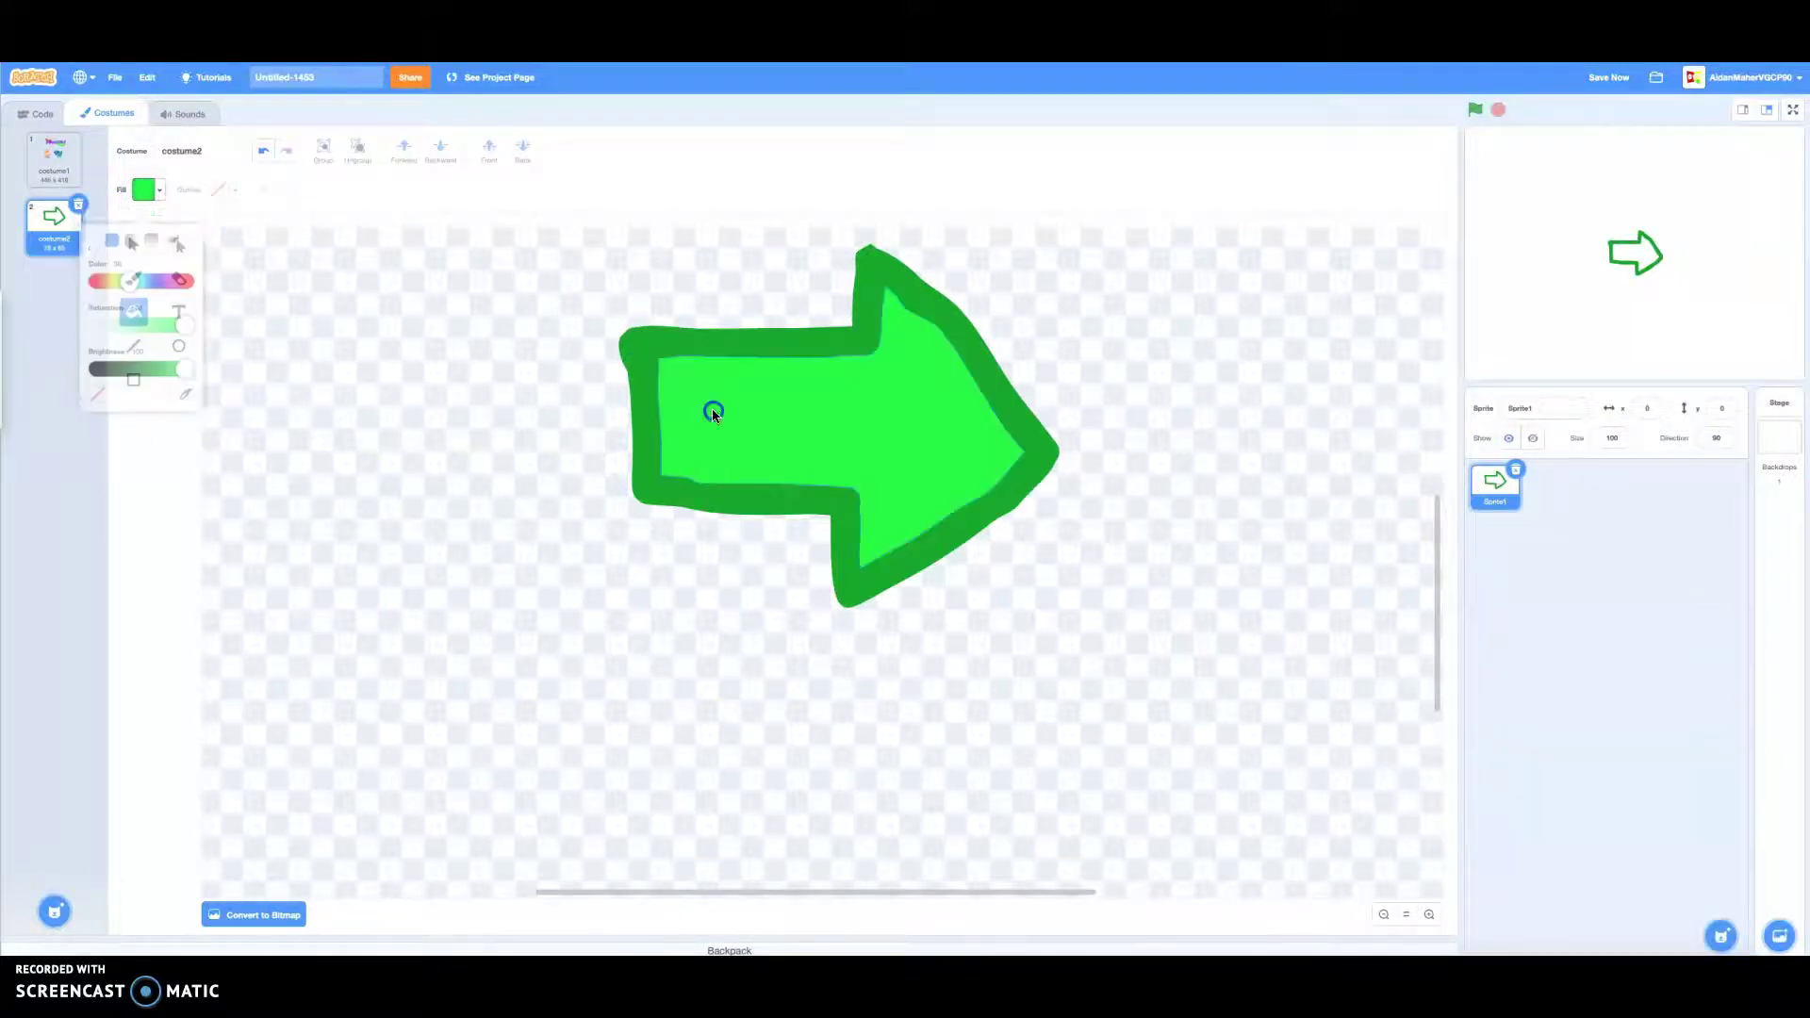
click(153, 190)
drag(176, 357, 173, 361)
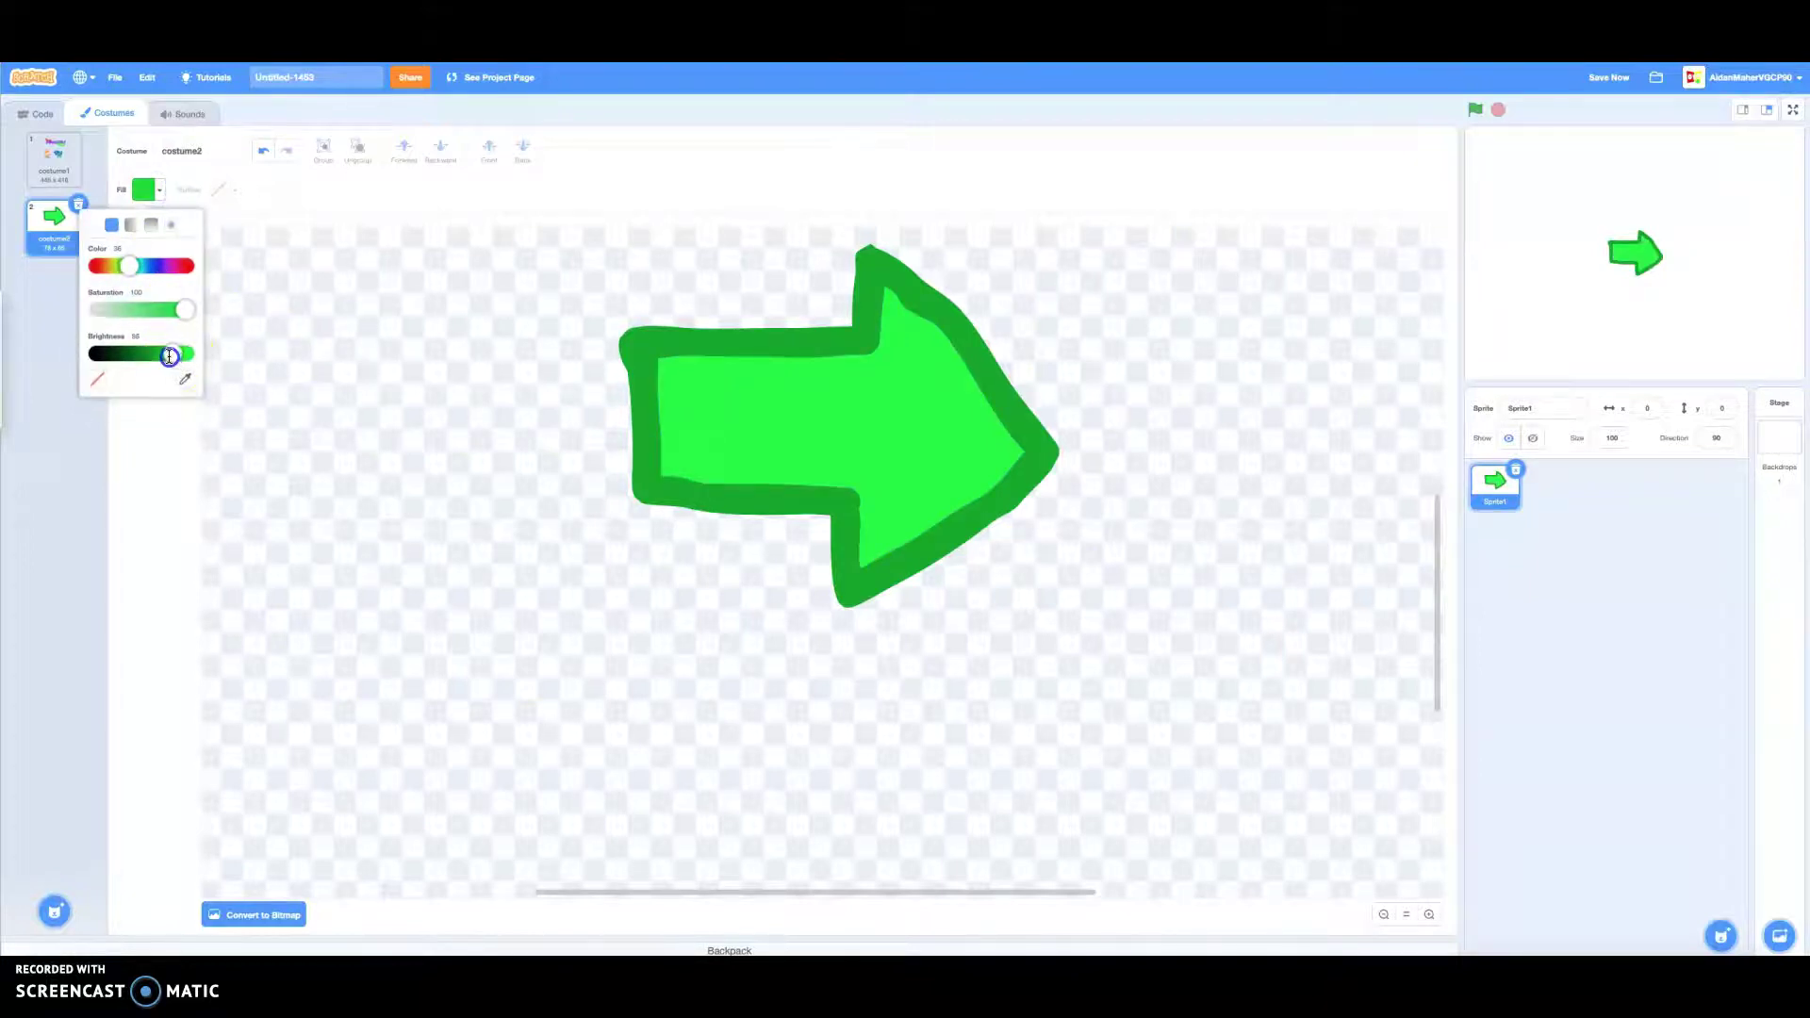
click(740, 422)
Step: Choose the Text tool and set the fill colour to red
click(185, 339)
click(179, 313)
click(152, 193)
drag(135, 242, 10, 245)
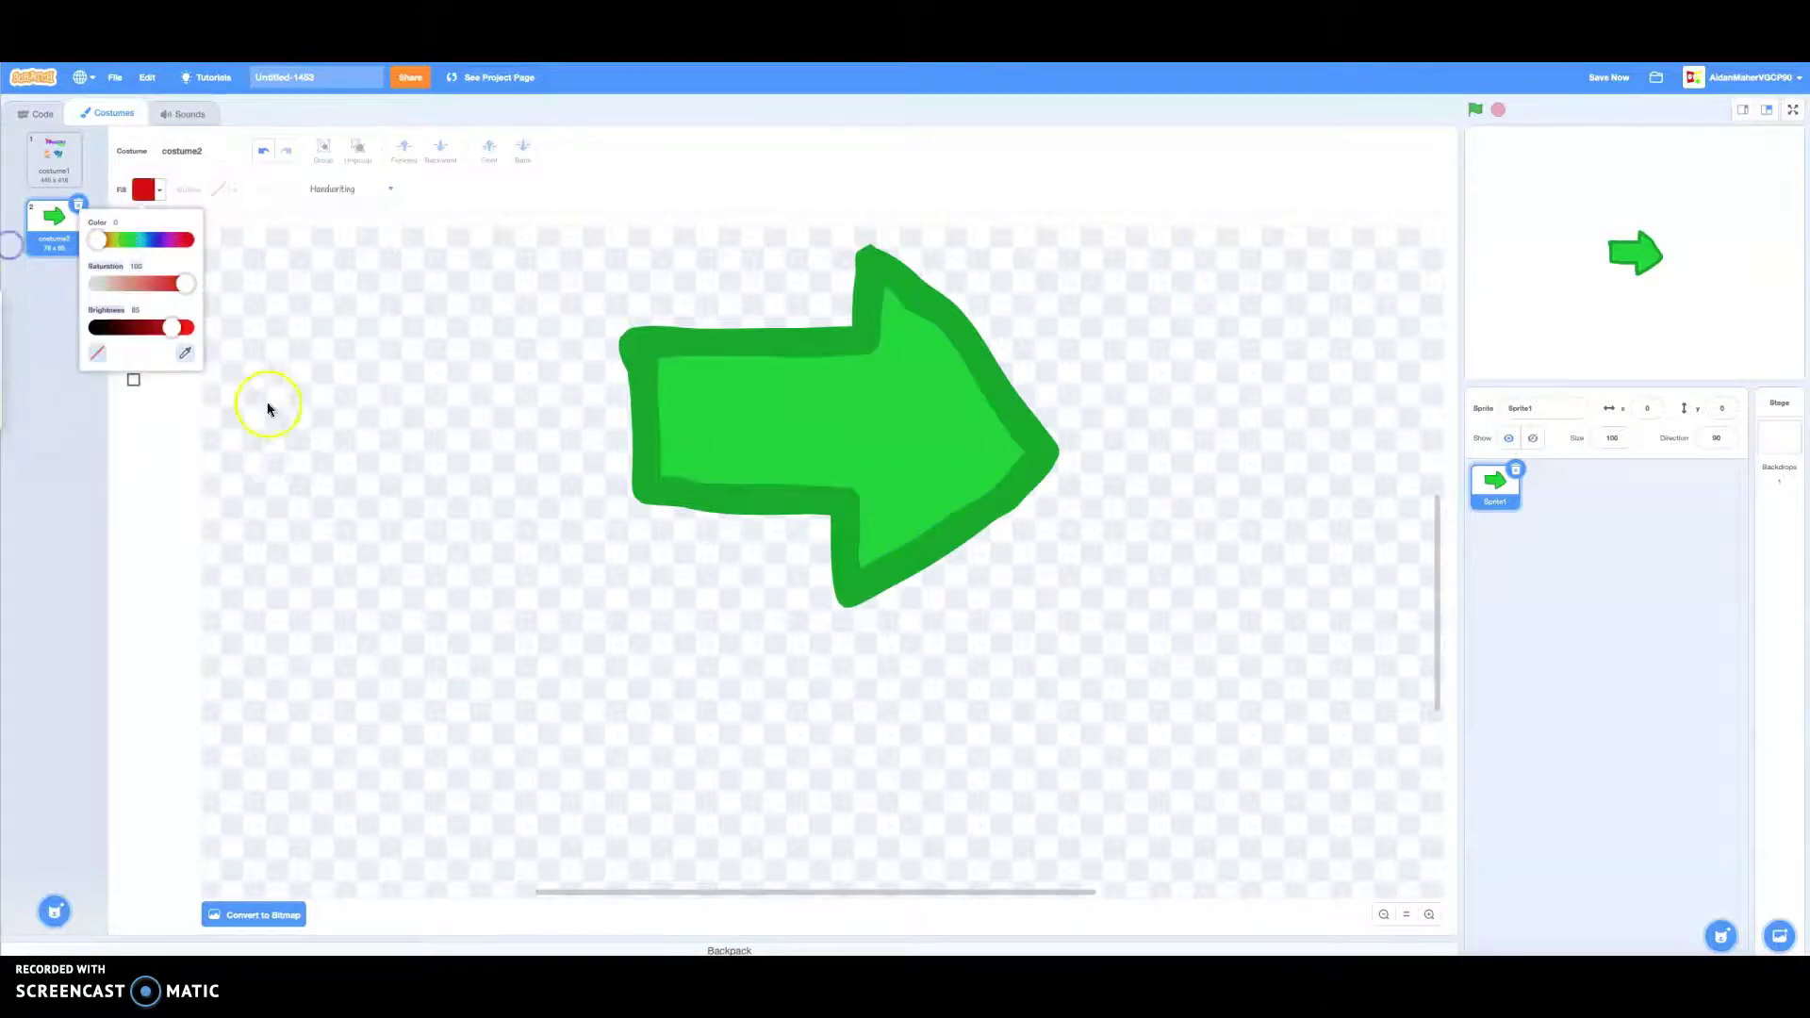
Step: Add red SKIP text with a red width-2 outline, centred across the arrow
click(268, 408)
text(SKIP)
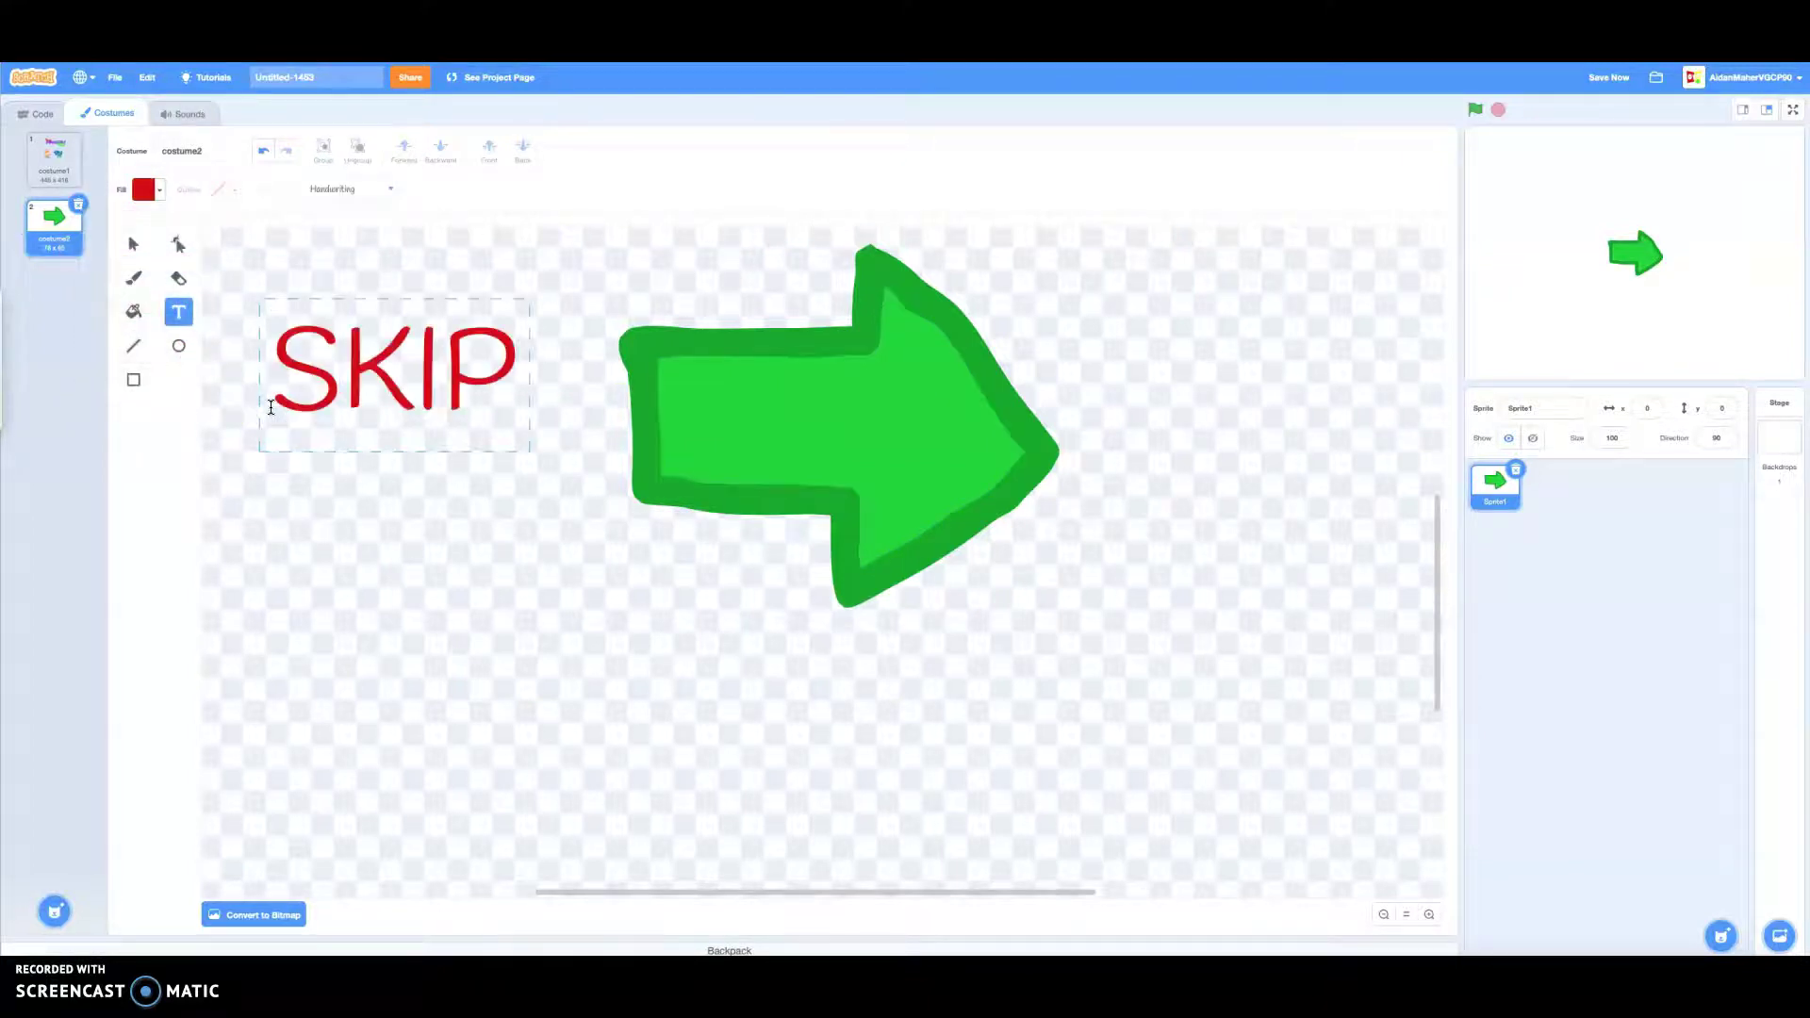
click(178, 244)
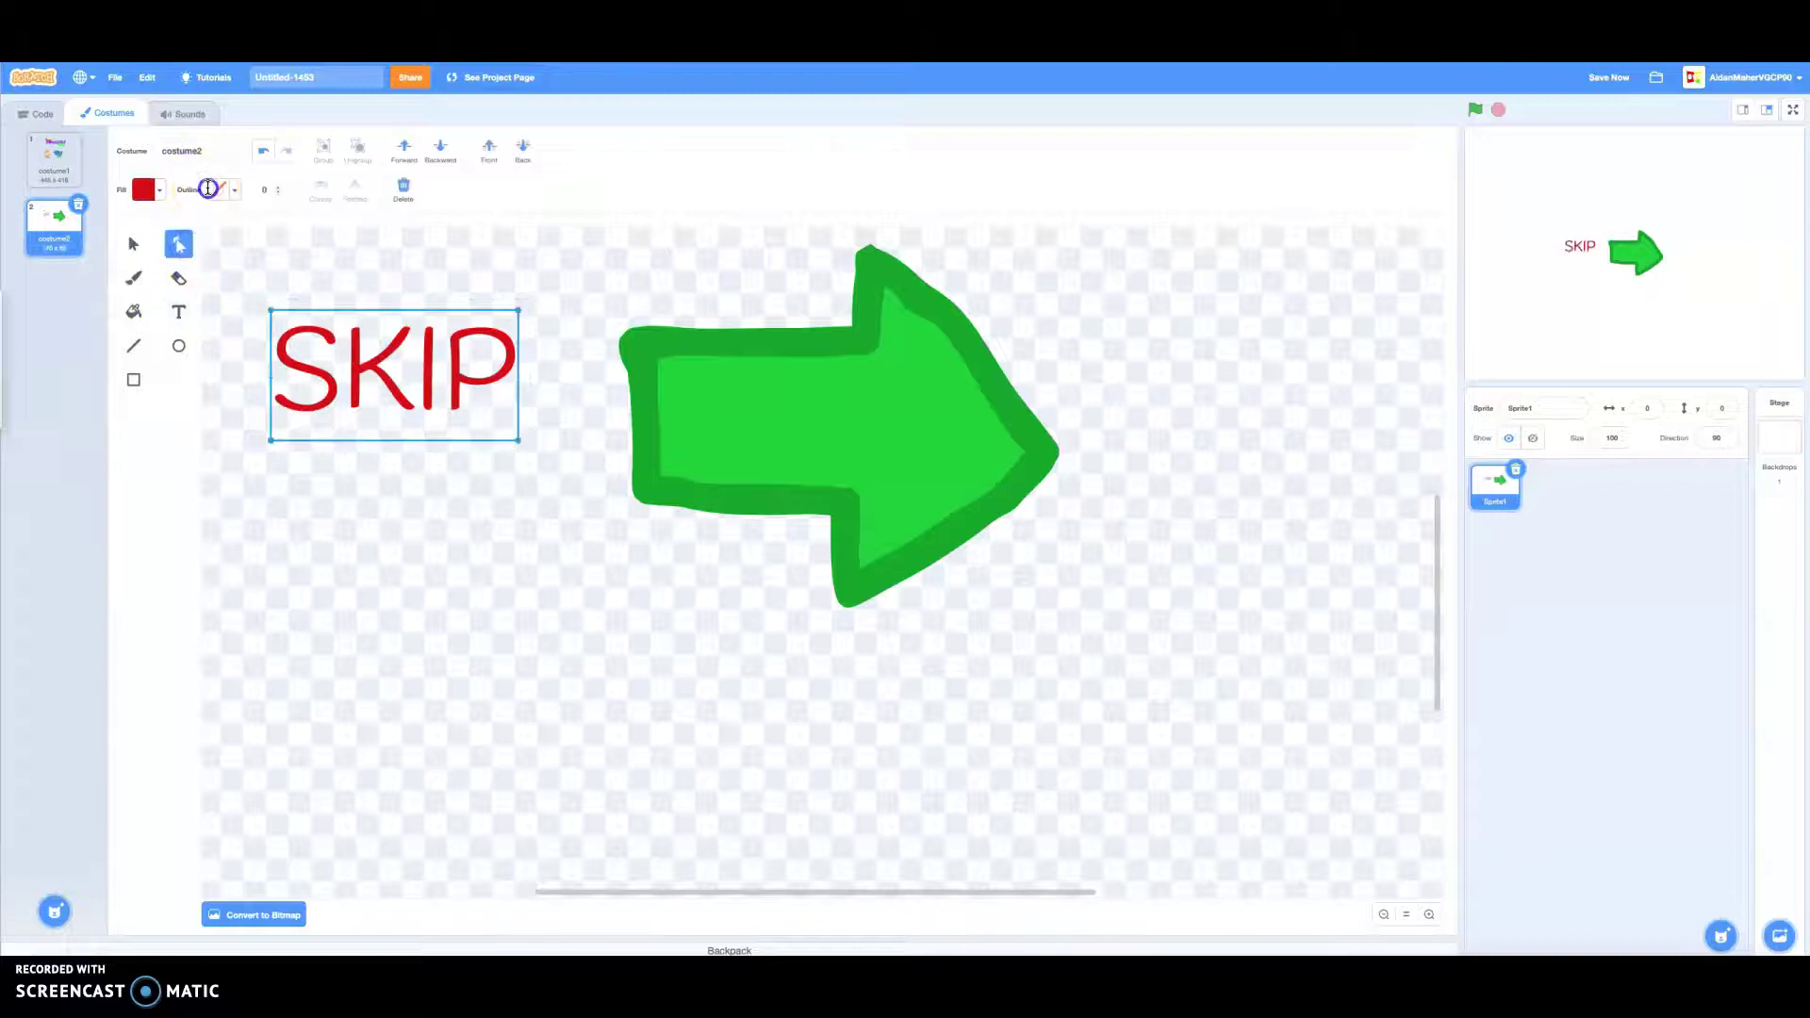
click(209, 189)
click(328, 377)
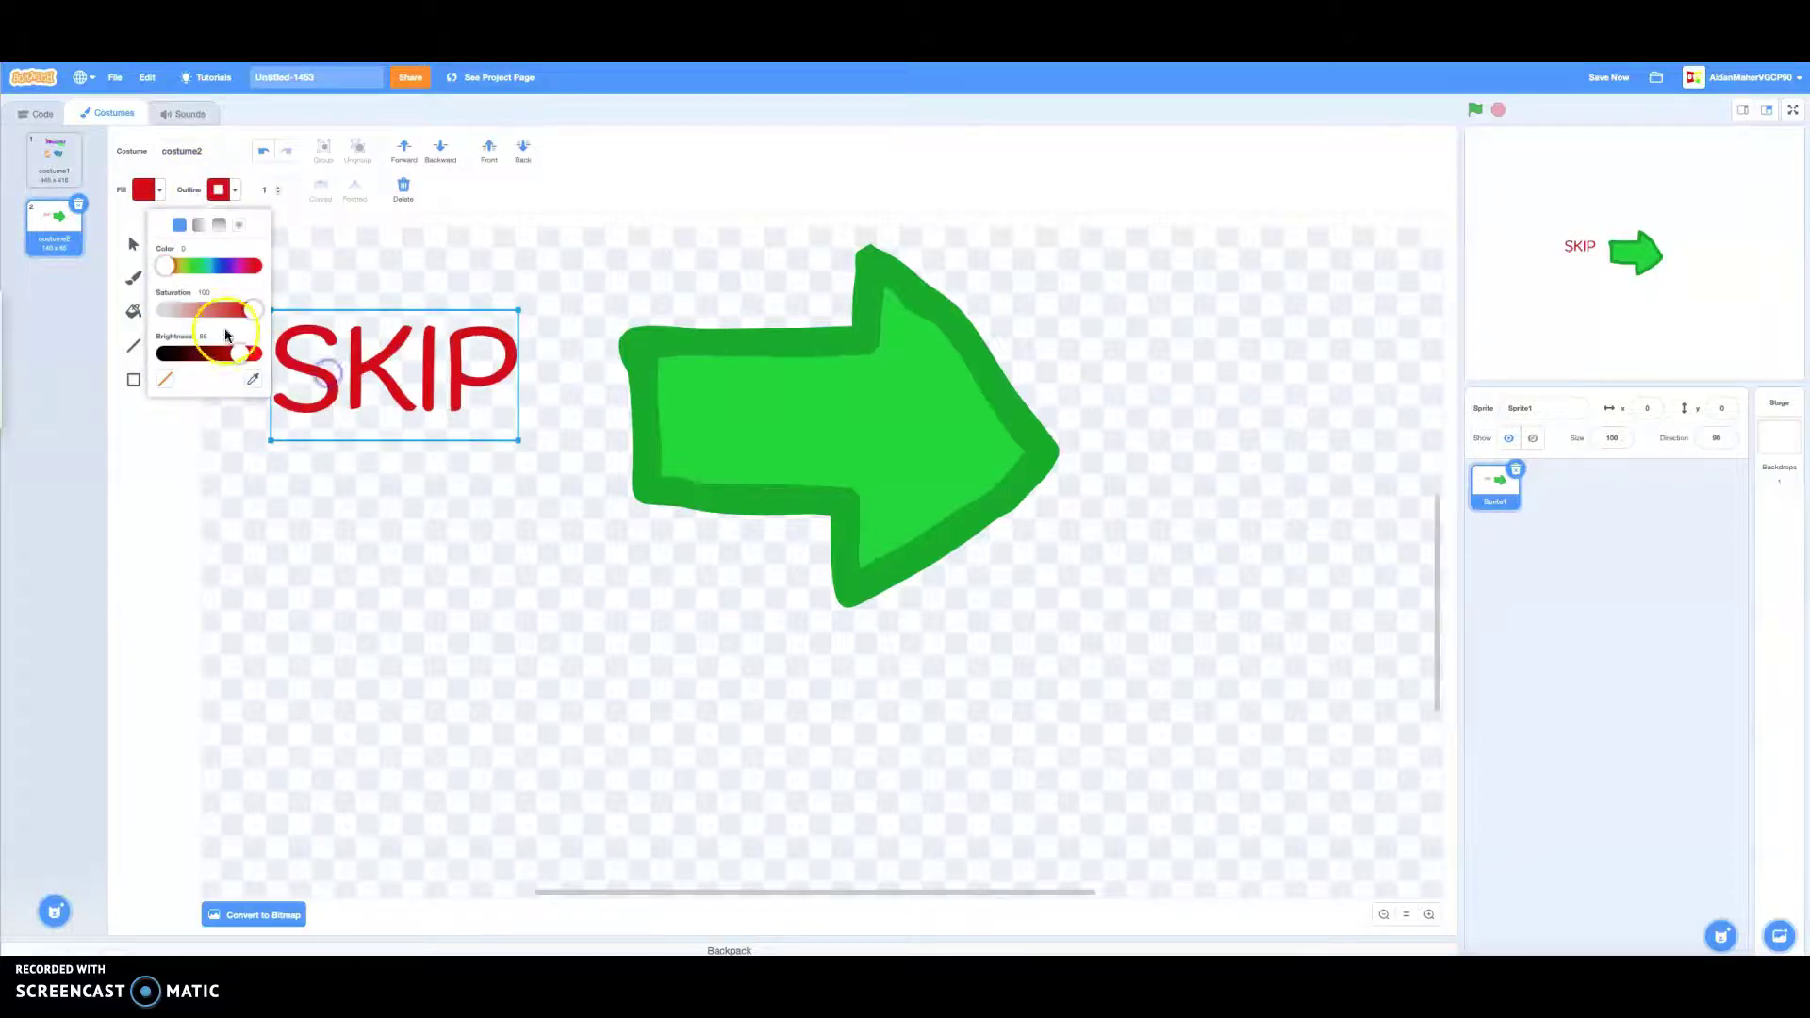
click(280, 183)
click(133, 243)
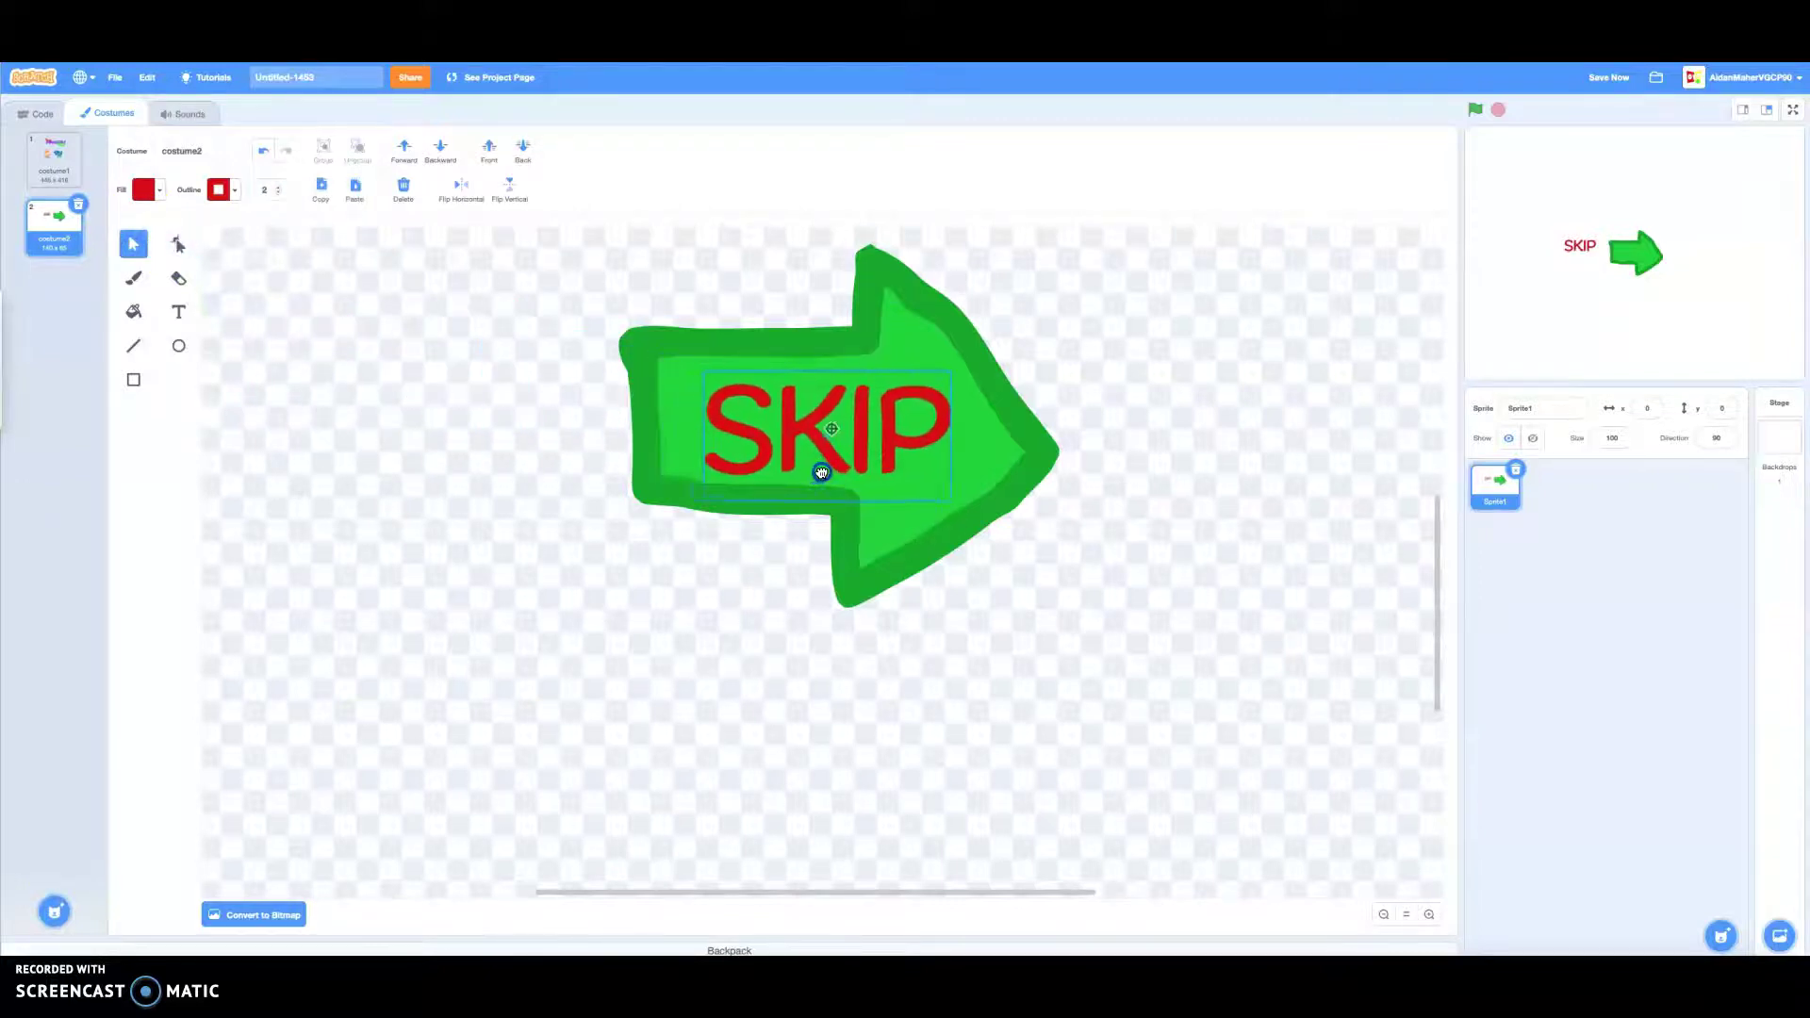